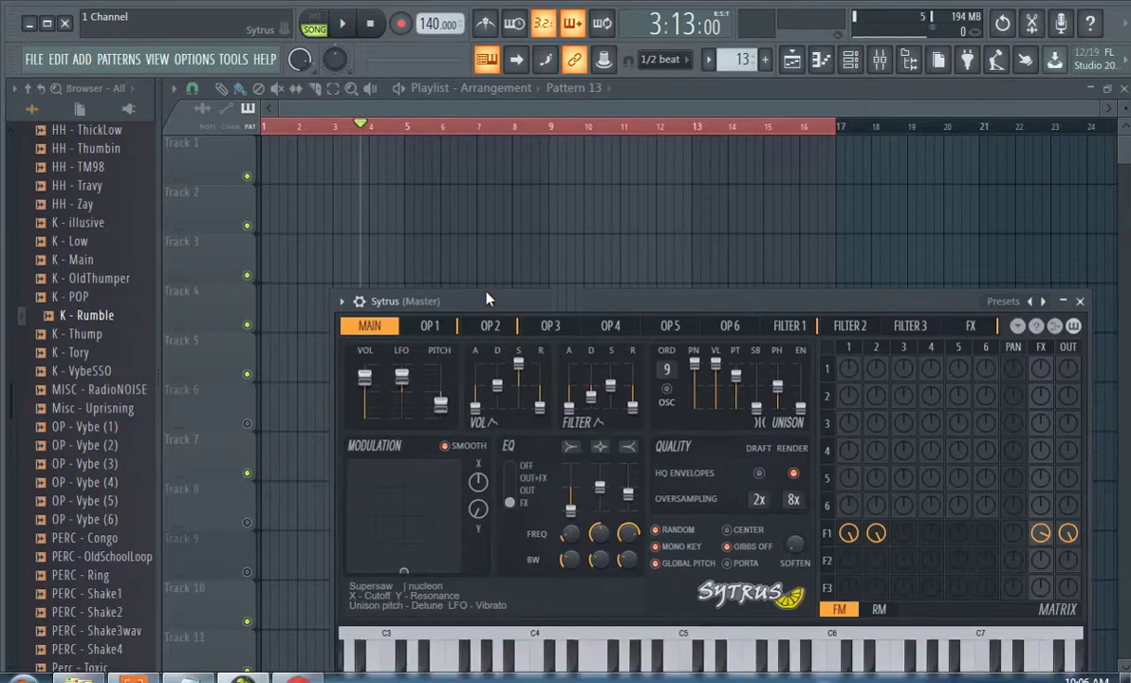
# Load the 90's DnB Pad preset from the X Nucleon pad group into Sytrus.
pyautogui.press('5')
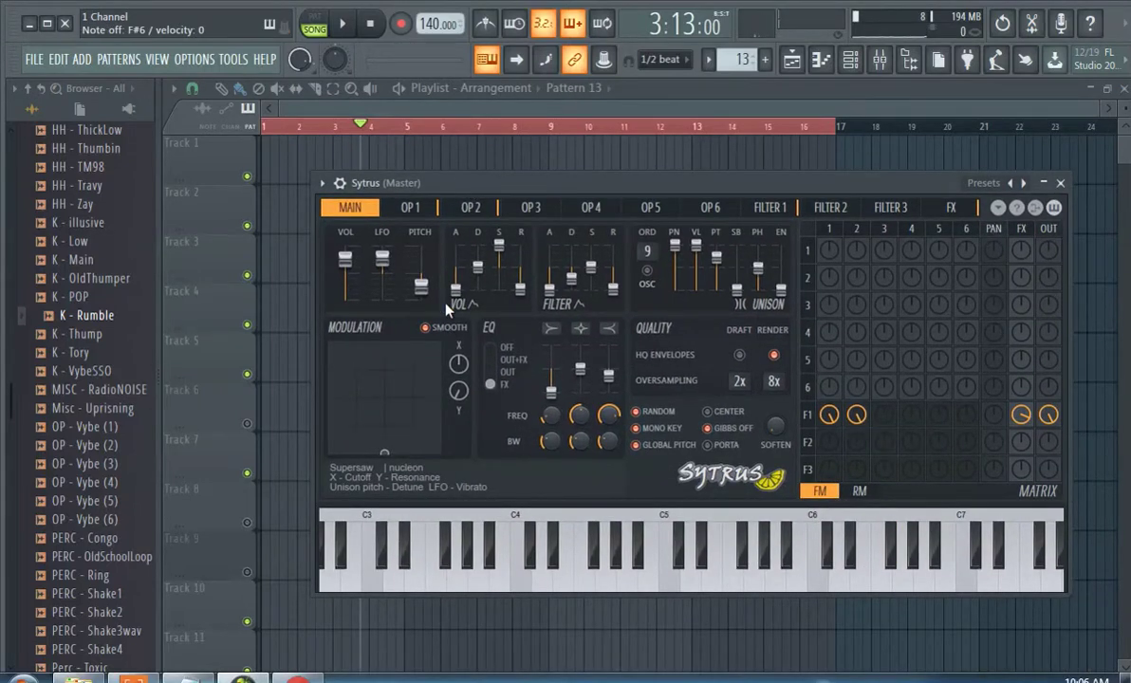
pyautogui.click(323, 183)
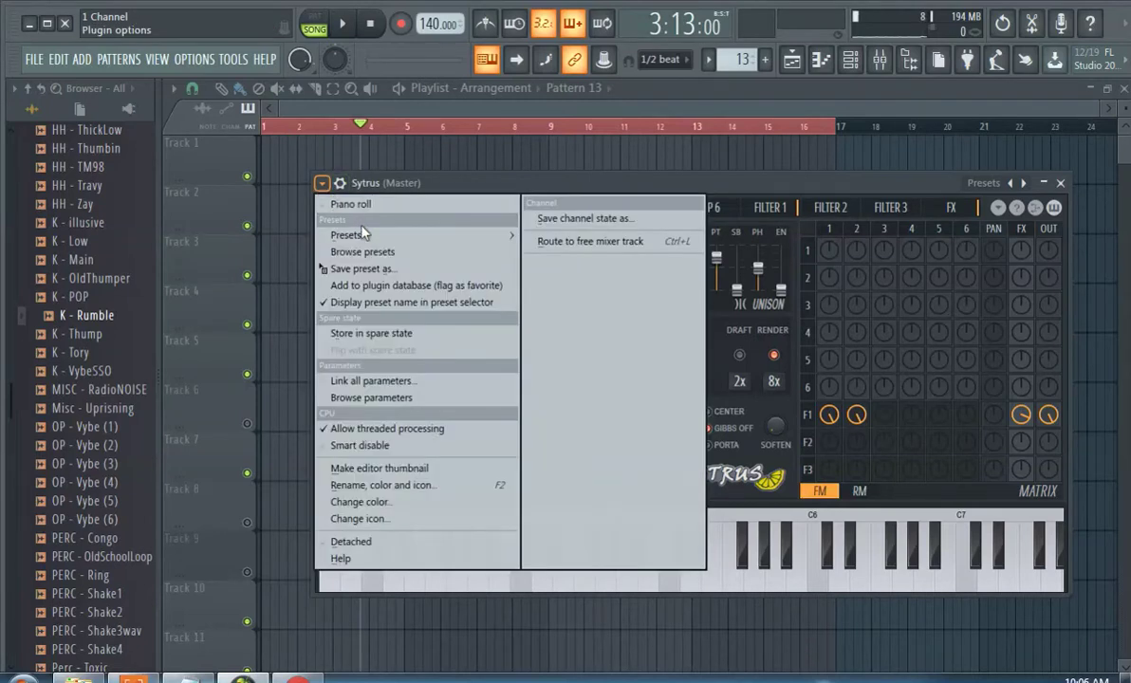
pyautogui.moveTo(364, 234)
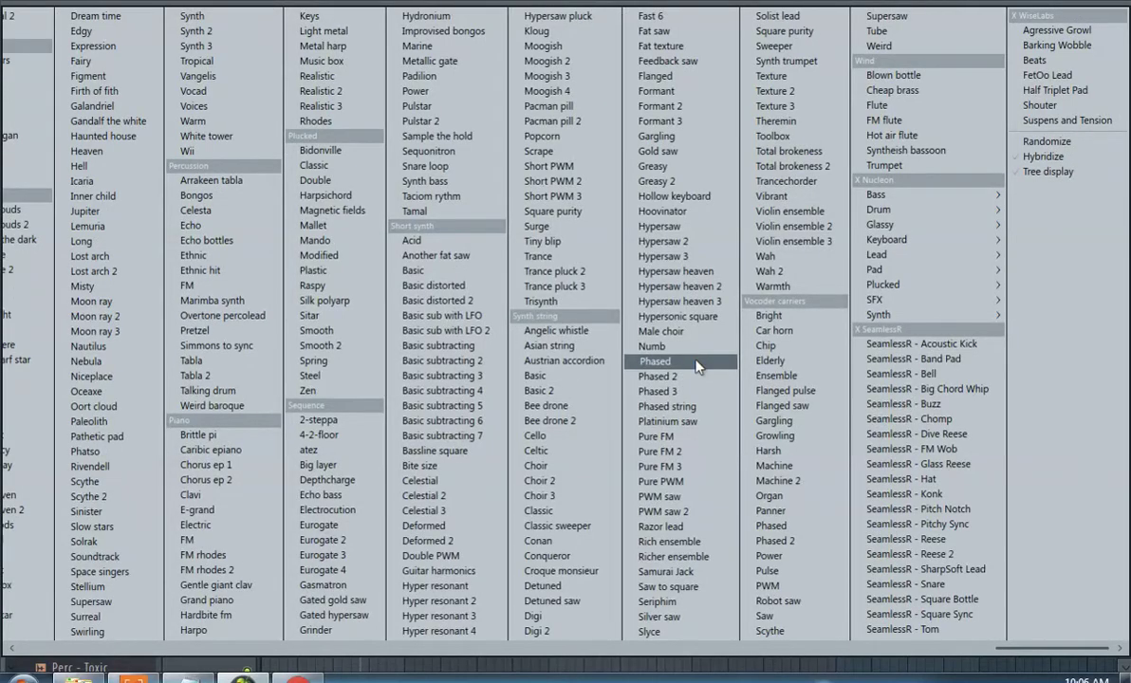
pyautogui.moveTo(994, 290)
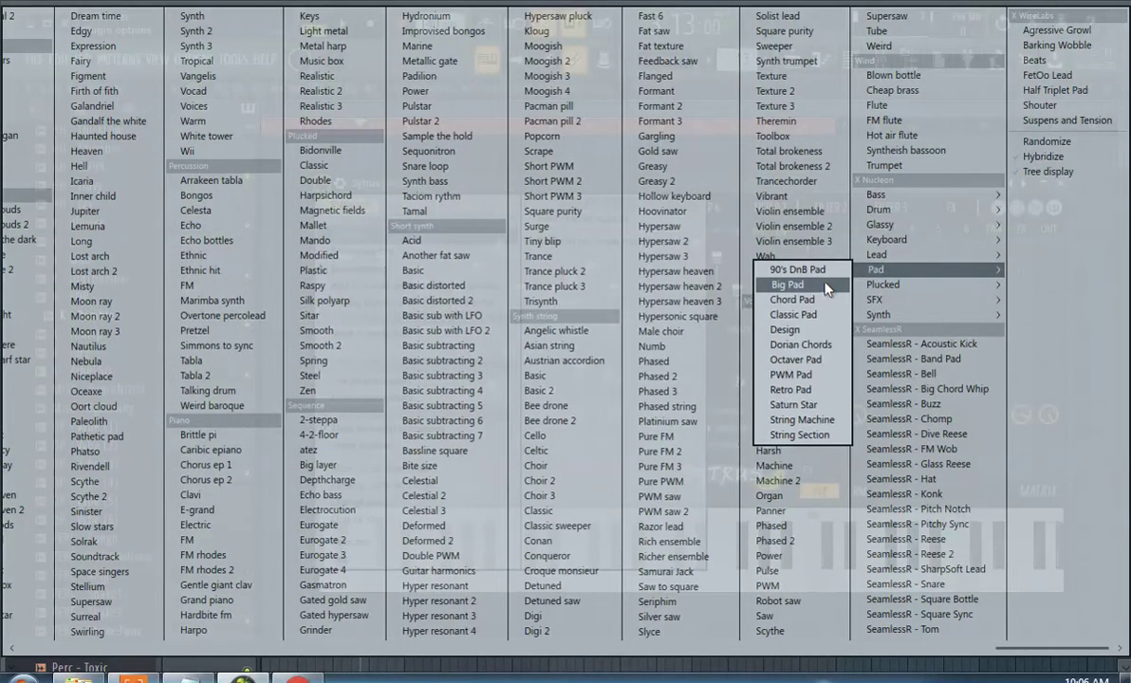
pyautogui.click(822, 274)
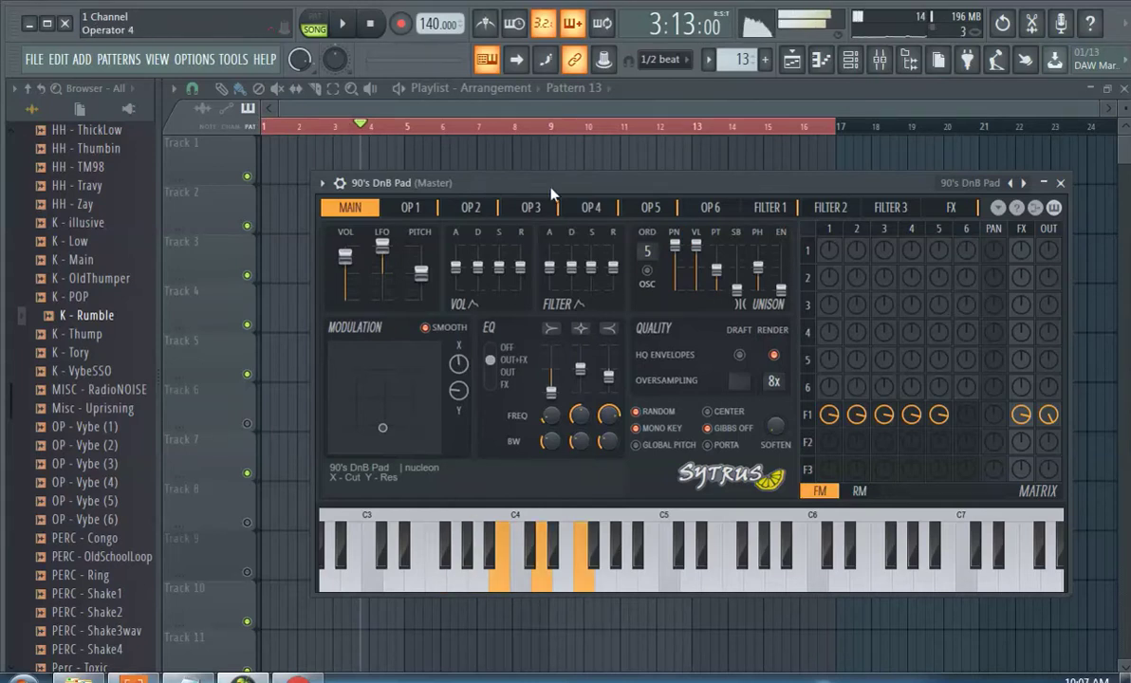
# Replace the pad sound with the Claire preset from the X Nucleon keyboard group in Sytrus.
pyautogui.click(322, 184)
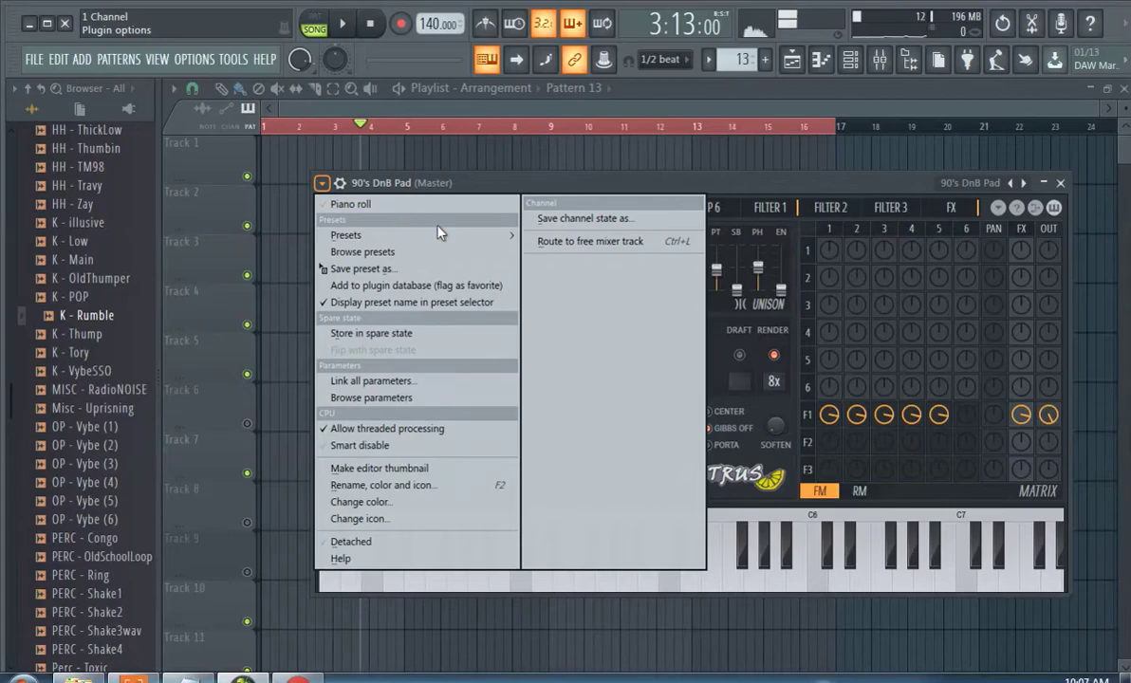
pyautogui.moveTo(444, 234)
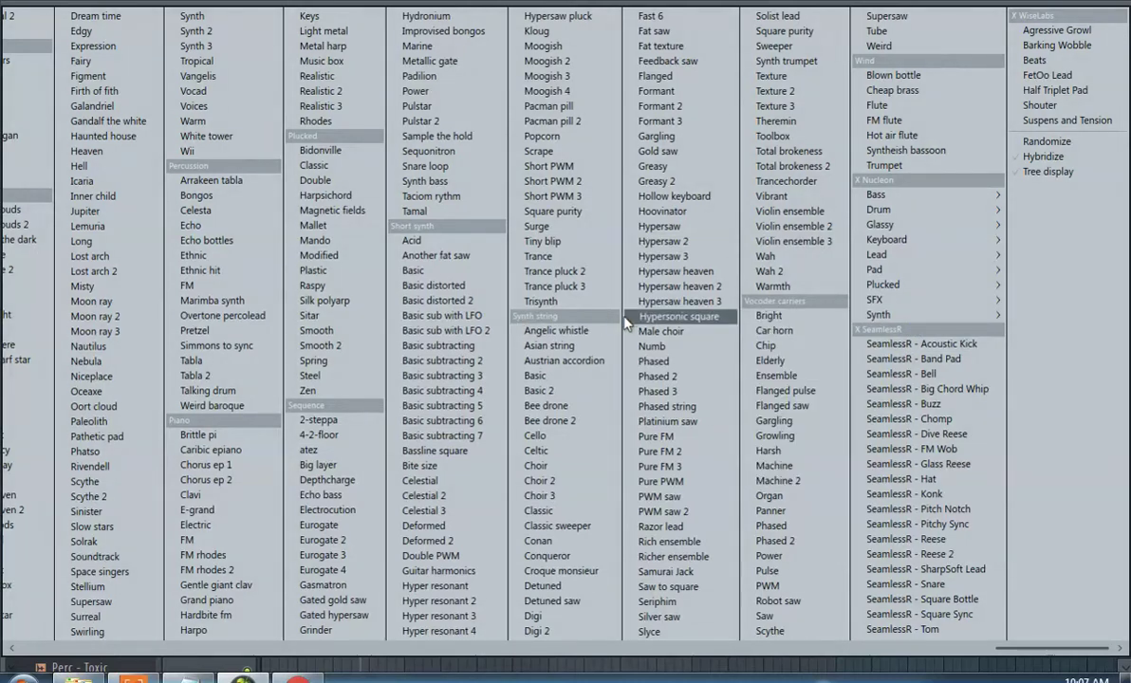
pyautogui.moveTo(856, 256)
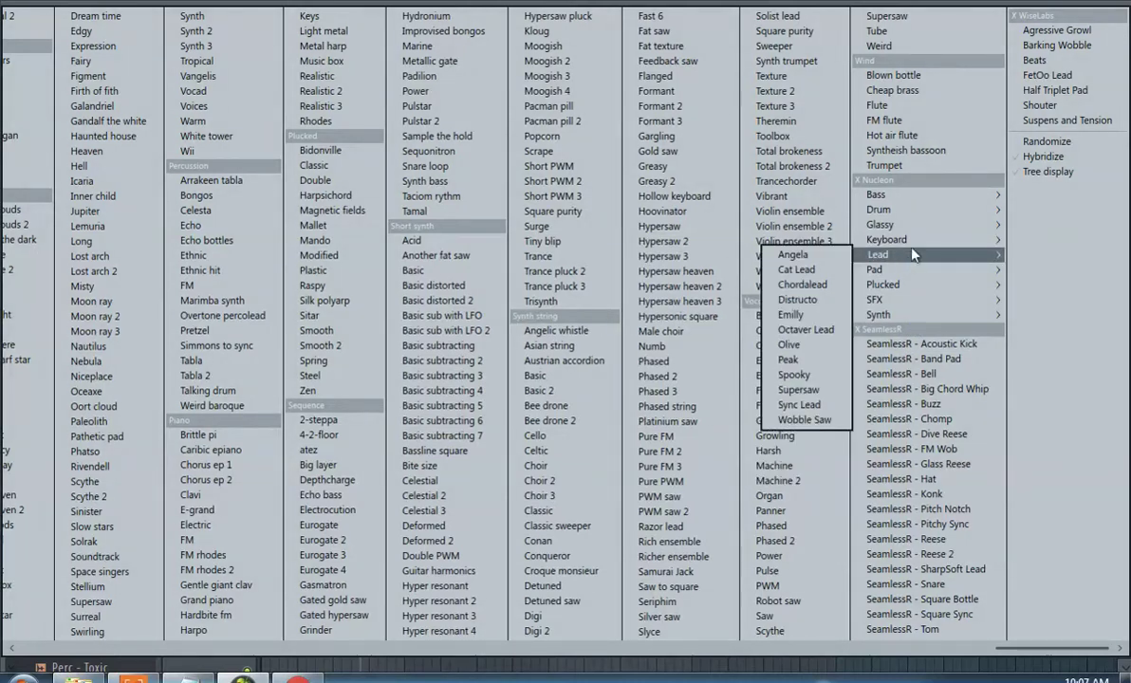
pyautogui.moveTo(892, 239)
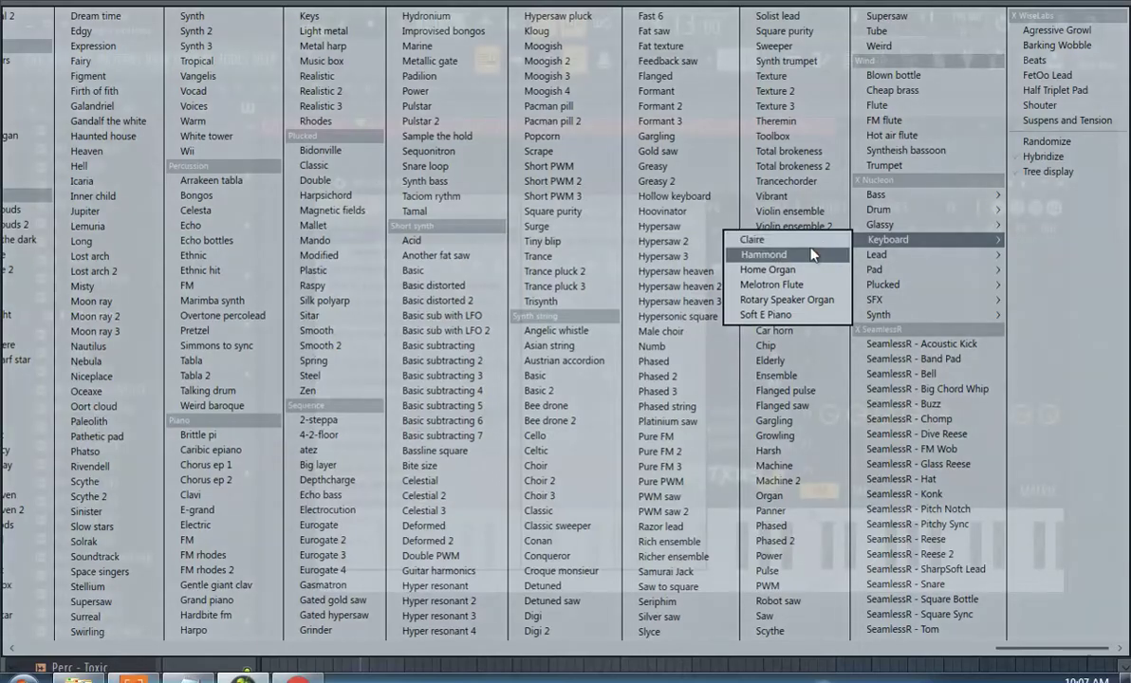
pyautogui.click(752, 240)
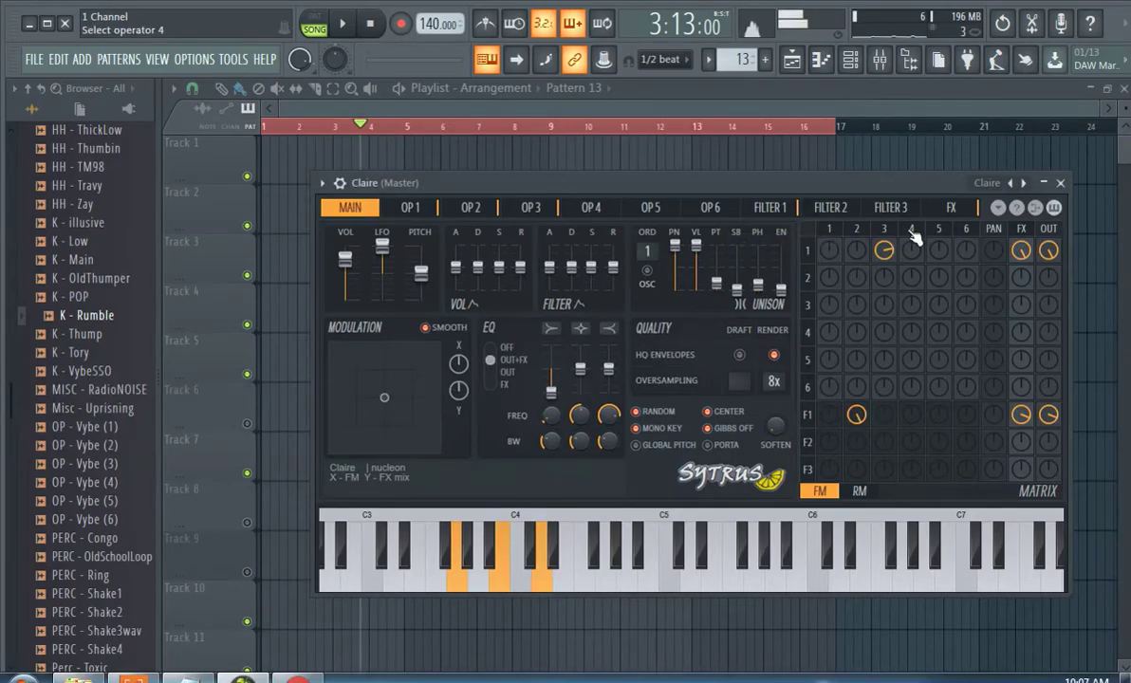
# Step Sytrus forward through Hammond and Home Organ to the Melotron Flute preset.
pyautogui.click(1019, 183)
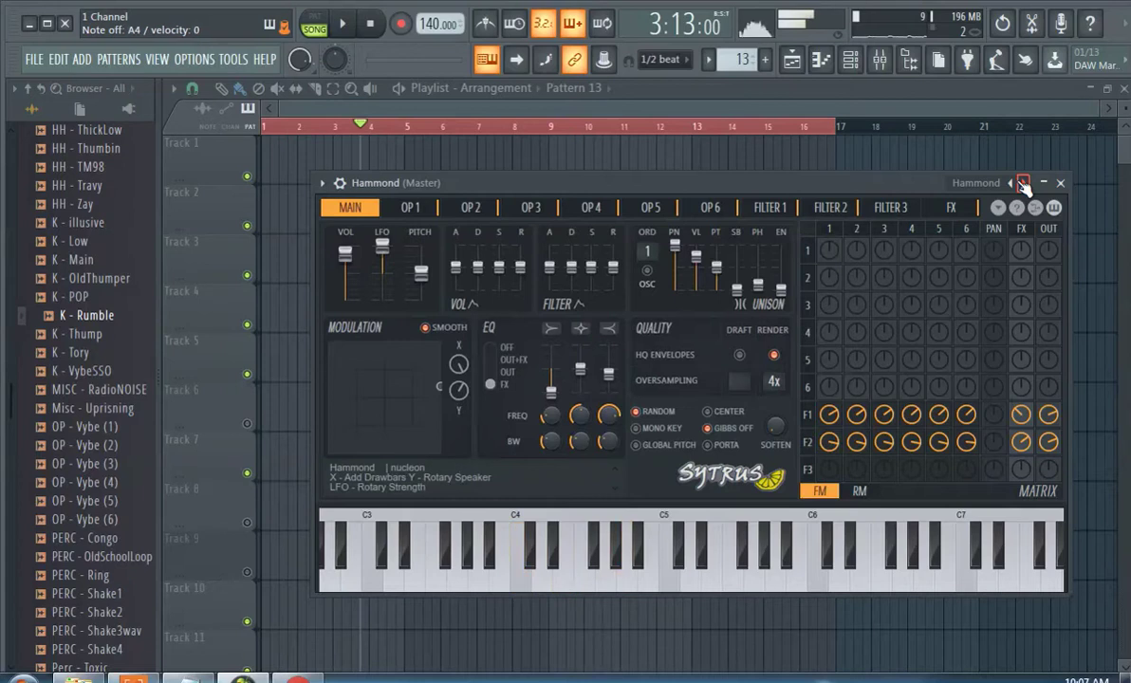
pyautogui.click(1017, 183)
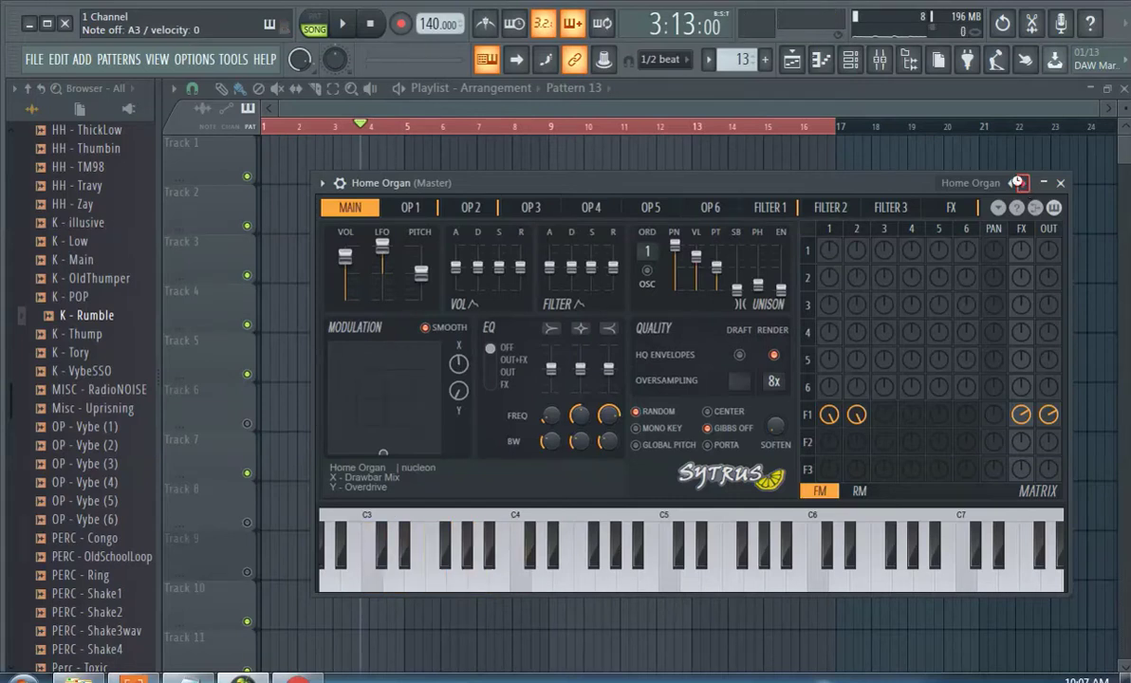
pyautogui.click(1016, 181)
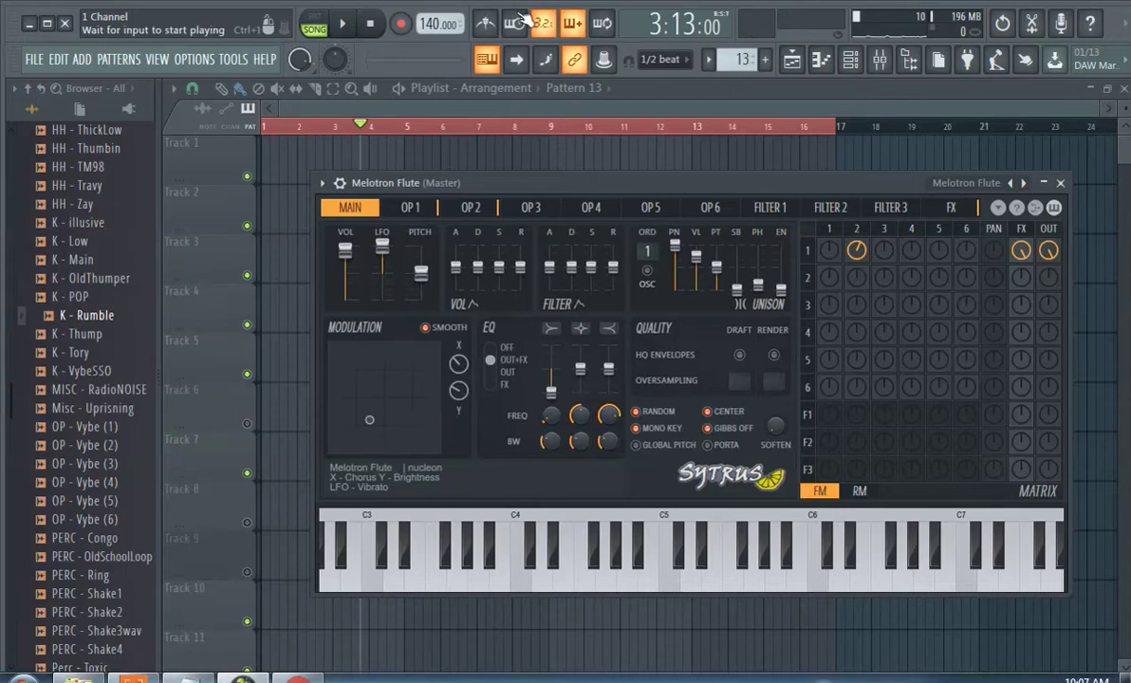
# Record a Melotron Flute melody with chords against the metronome into Pattern 14 on Track 1, up to bar 17.
pyautogui.press('space')
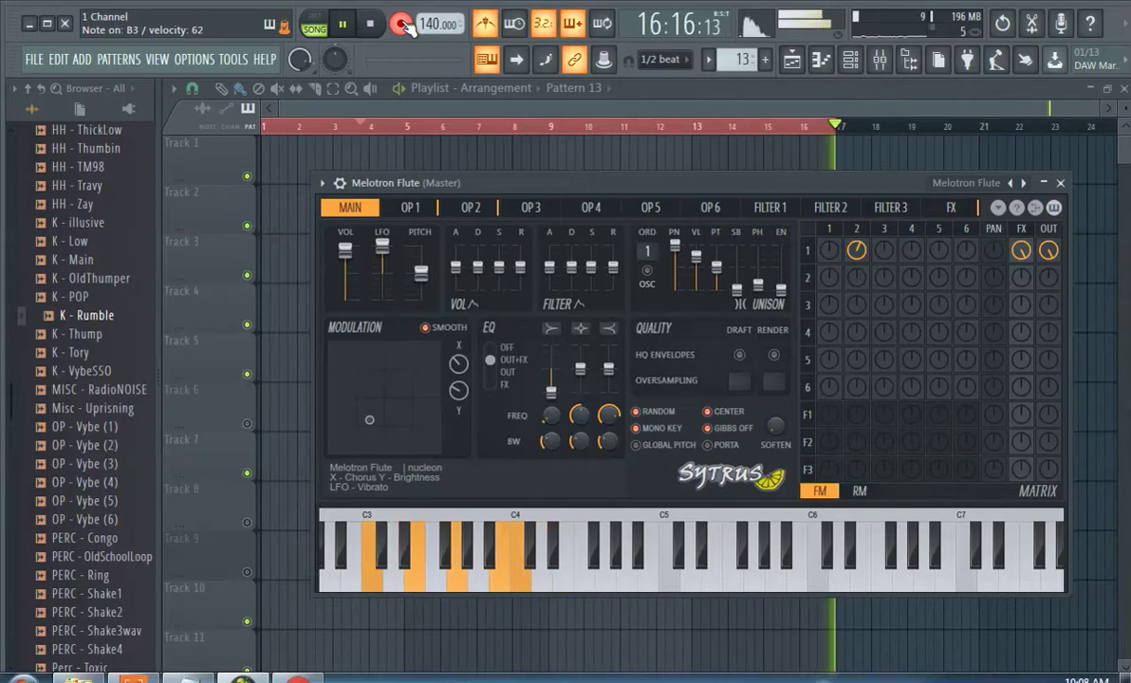
pyautogui.press('space')
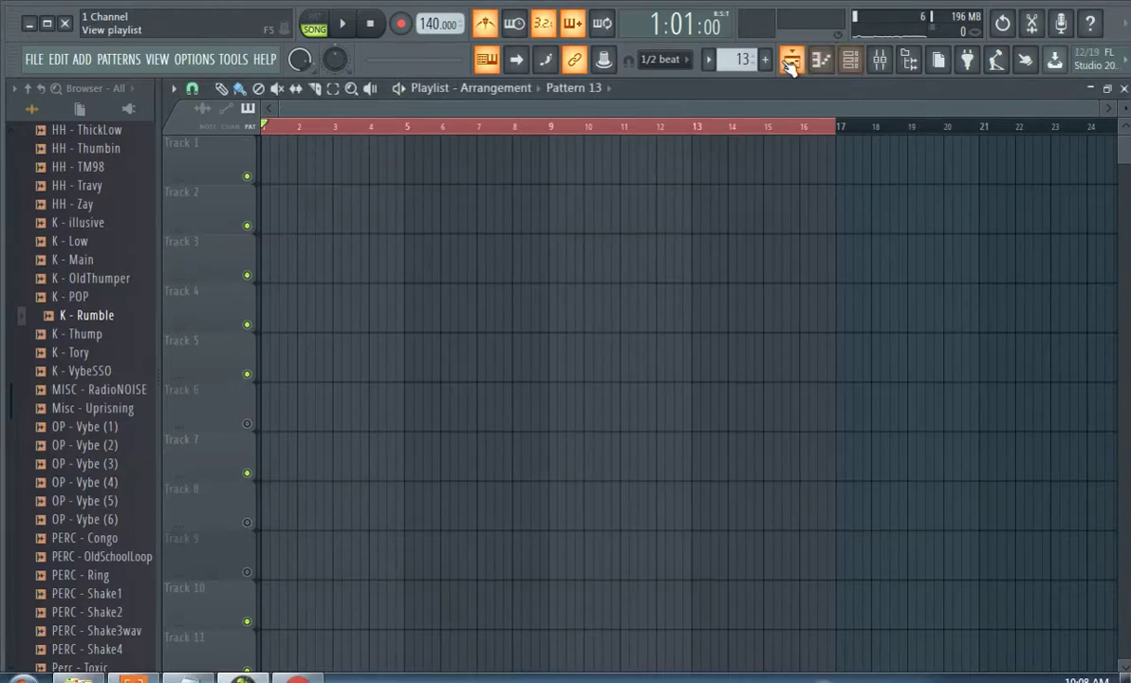
pyautogui.click(790, 62)
pyautogui.click(784, 82)
pyautogui.moveTo(389, 169); pyautogui.dragTo(175, 199)
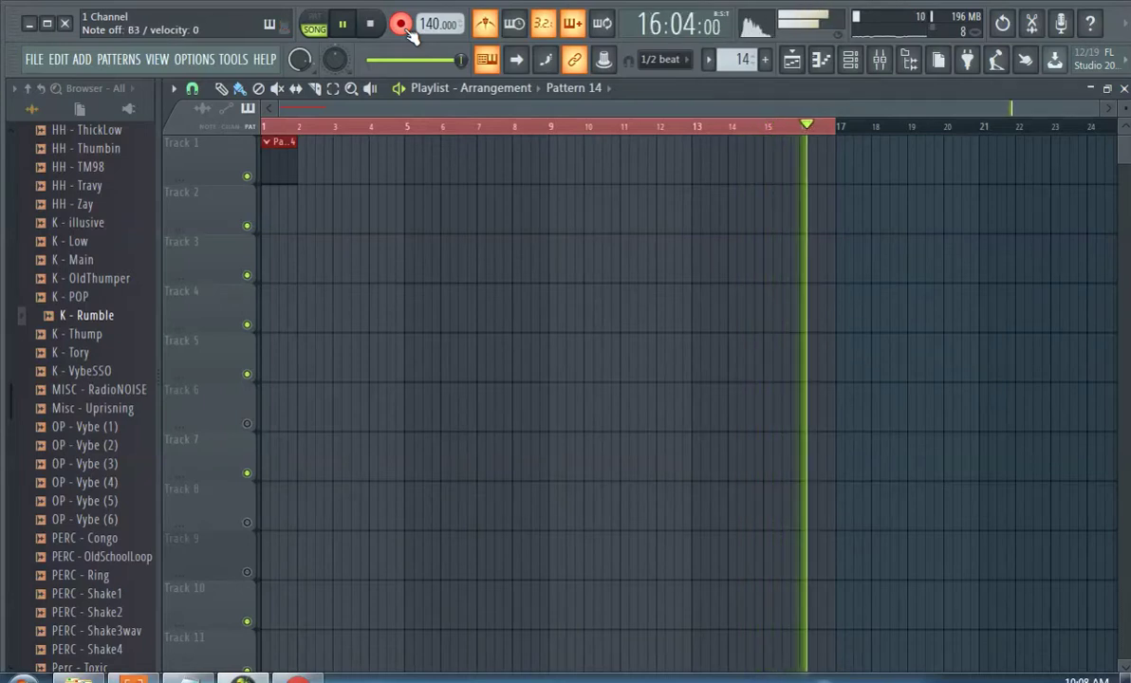
pyautogui.press('space')
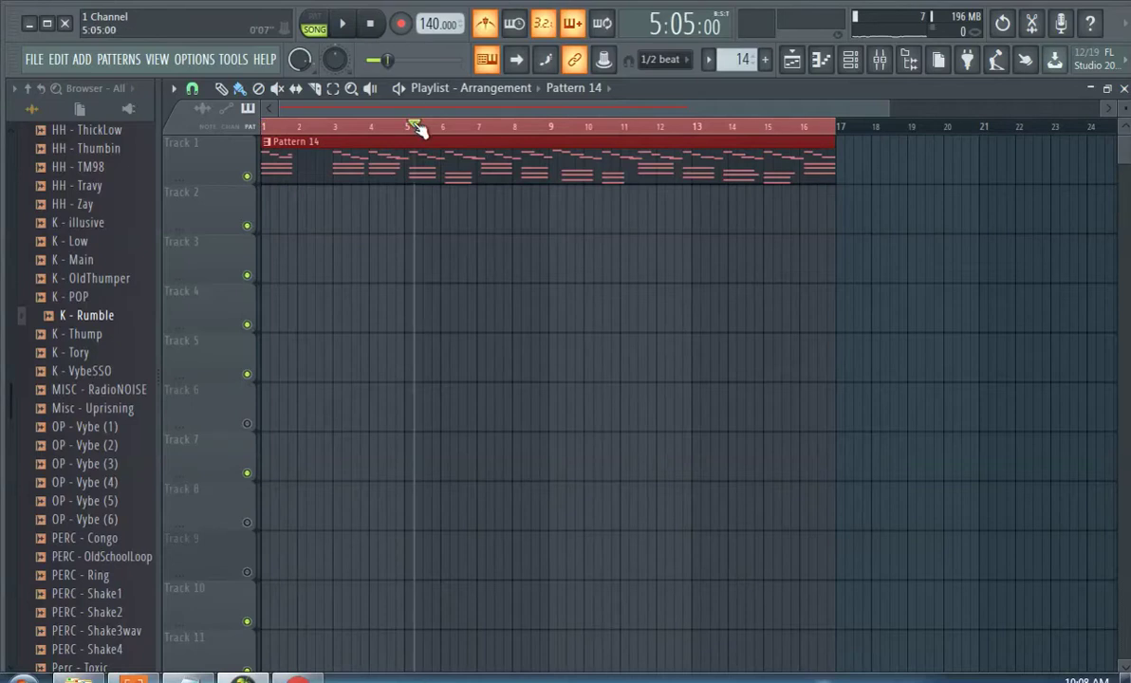
# Move the Pattern 14 clip to Track 3 and open its piano roll while it plays from bar 2.
pyautogui.moveTo(409, 168); pyautogui.dragTo(378, 284)
pyautogui.click(308, 129)
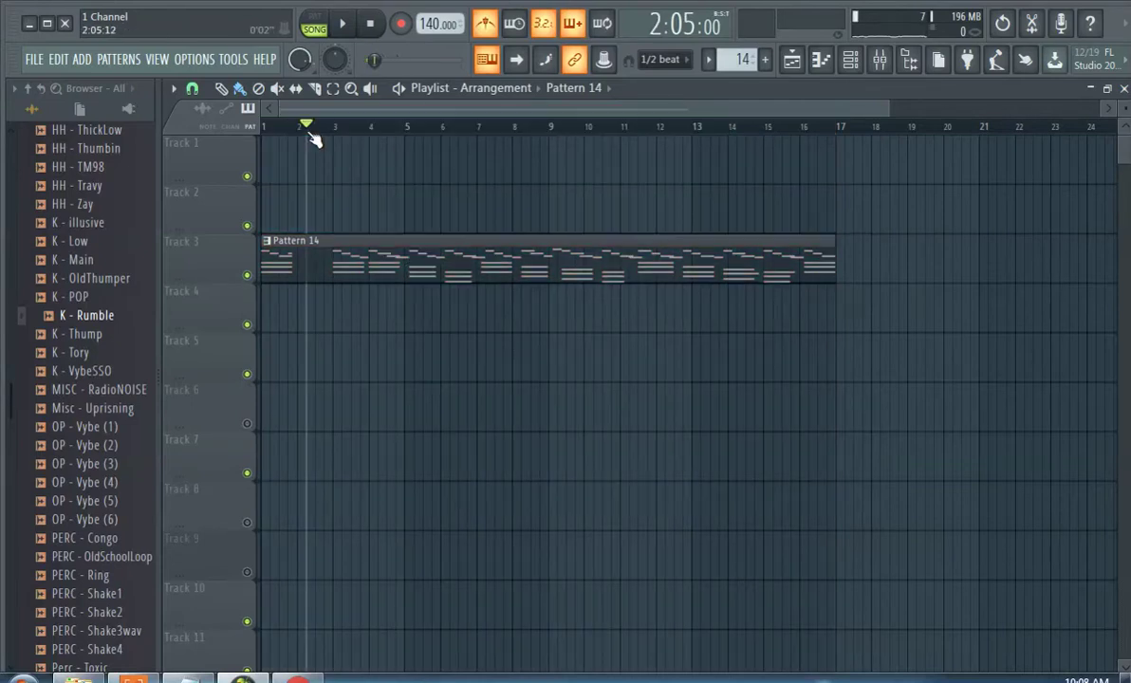
pyautogui.press('space')
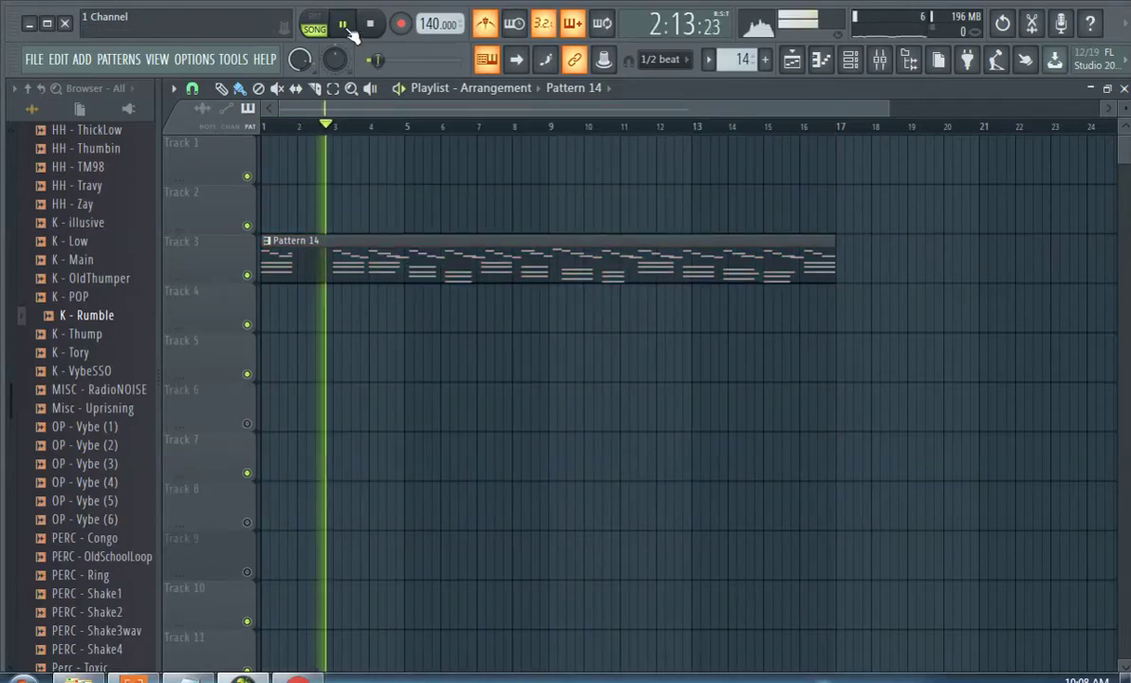
pyautogui.doubleClick(332, 259)
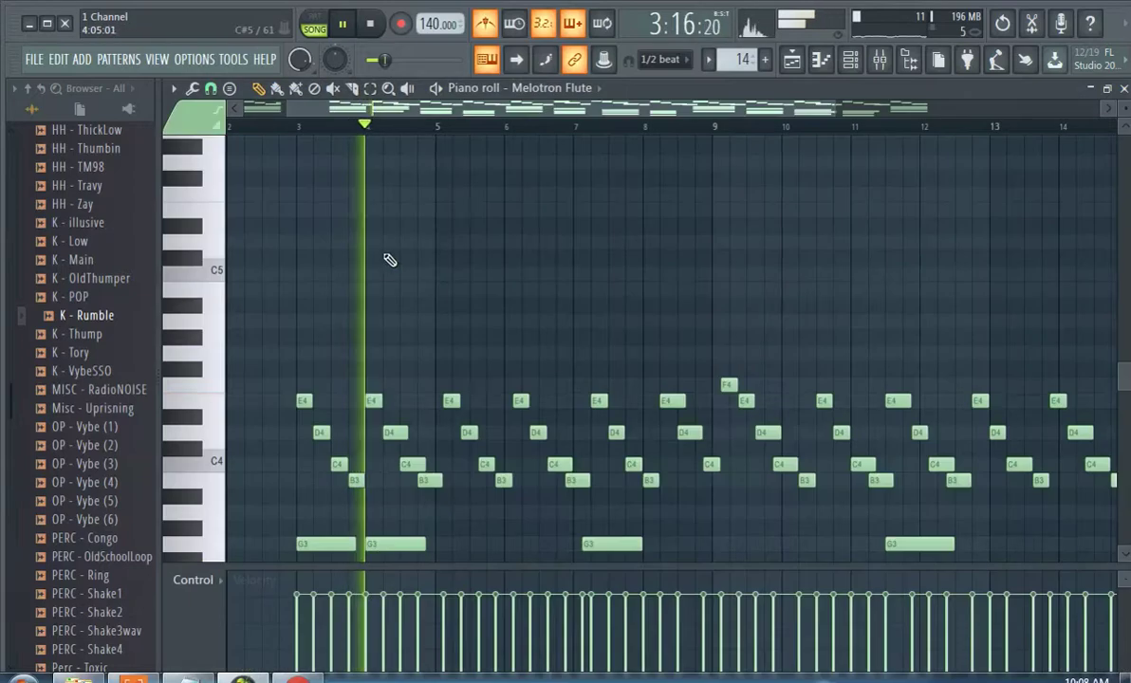
# Dismiss the Java update notice and delete all notes in bar 1, including the C3, E3 and G3 chord.
pyautogui.scroll(-4, 547, 298)
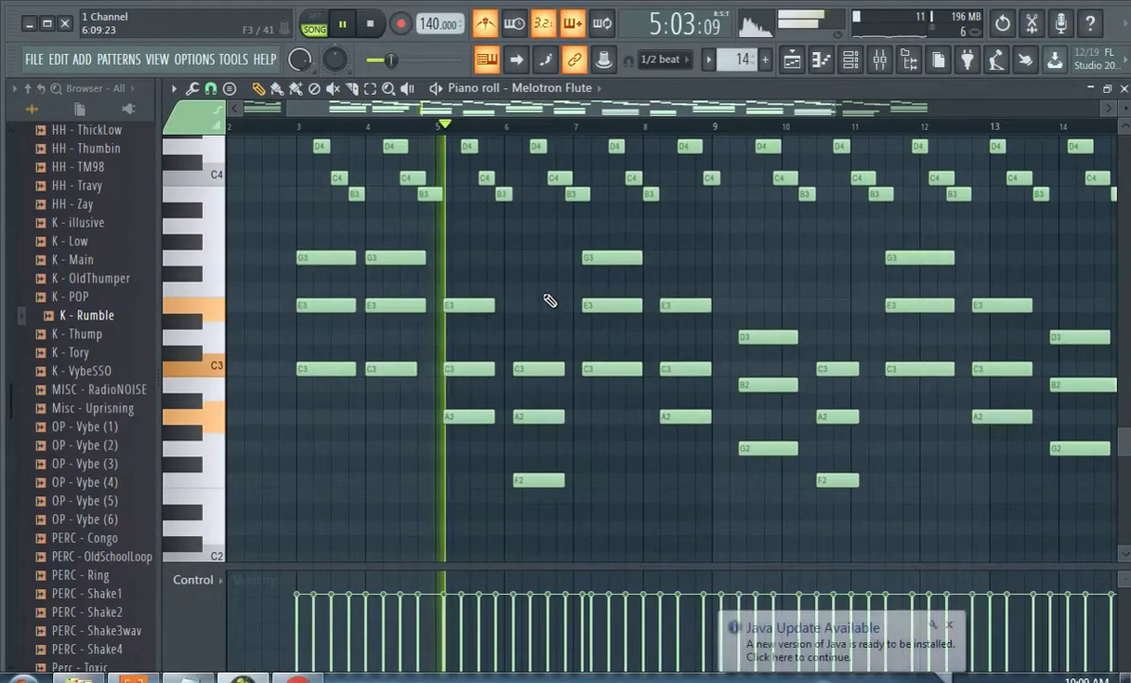
pyautogui.scroll(2, 632, 334)
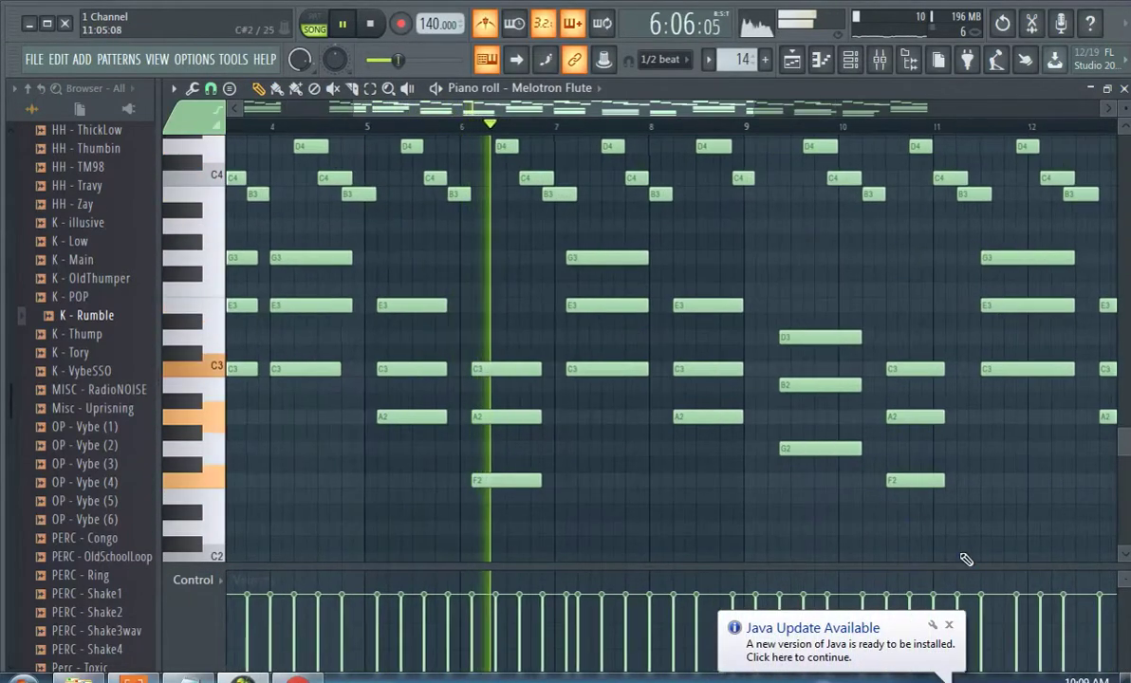
pyautogui.click(948, 624)
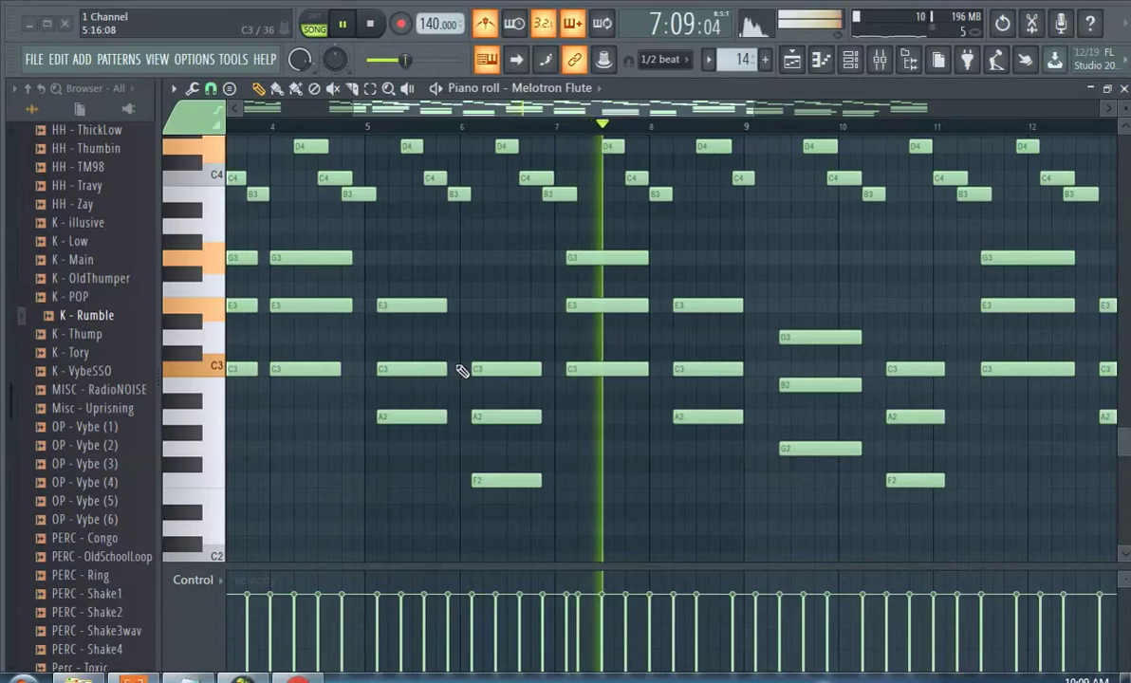
pyautogui.moveTo(353, 110); pyautogui.dragTo(275, 110)
pyautogui.scroll(-2, 540, 243)
pyautogui.scroll(4, 606, 316)
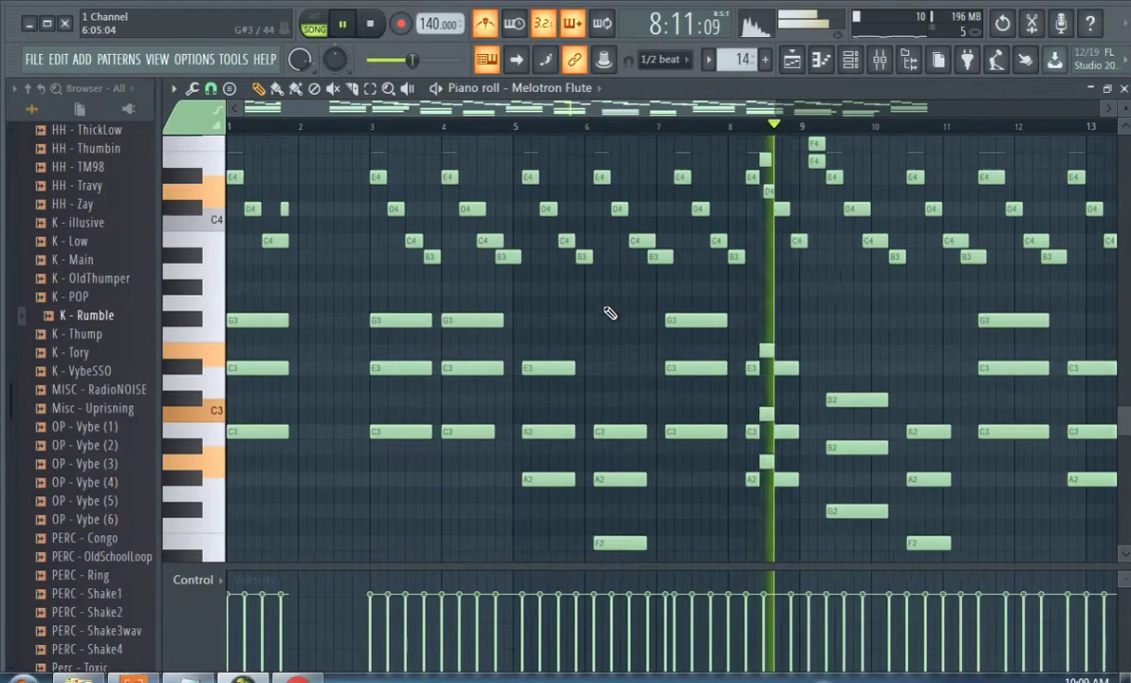
pyautogui.rightClick(252, 241)
pyautogui.rightClick(234, 209)
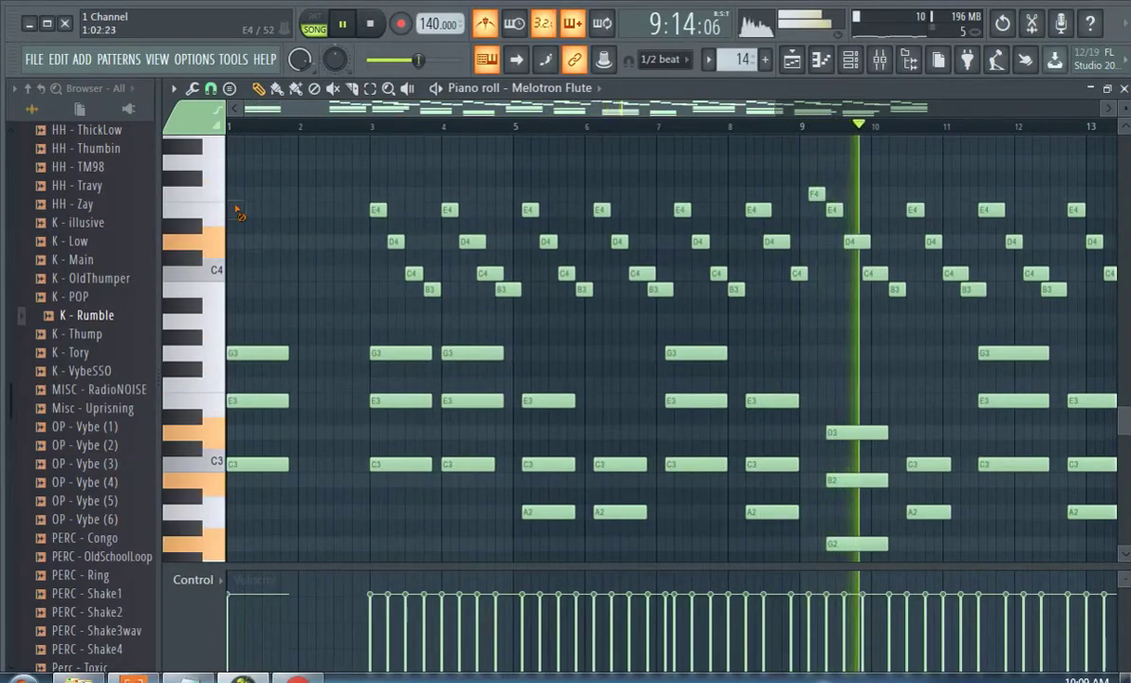
pyautogui.rightClick(249, 353)
pyautogui.rightClick(255, 400)
pyautogui.rightClick(261, 464)
# Shift all notes after the second chord earlier together so that their first E4 starts exactly on bar 5.
pyautogui.click(318, 127)
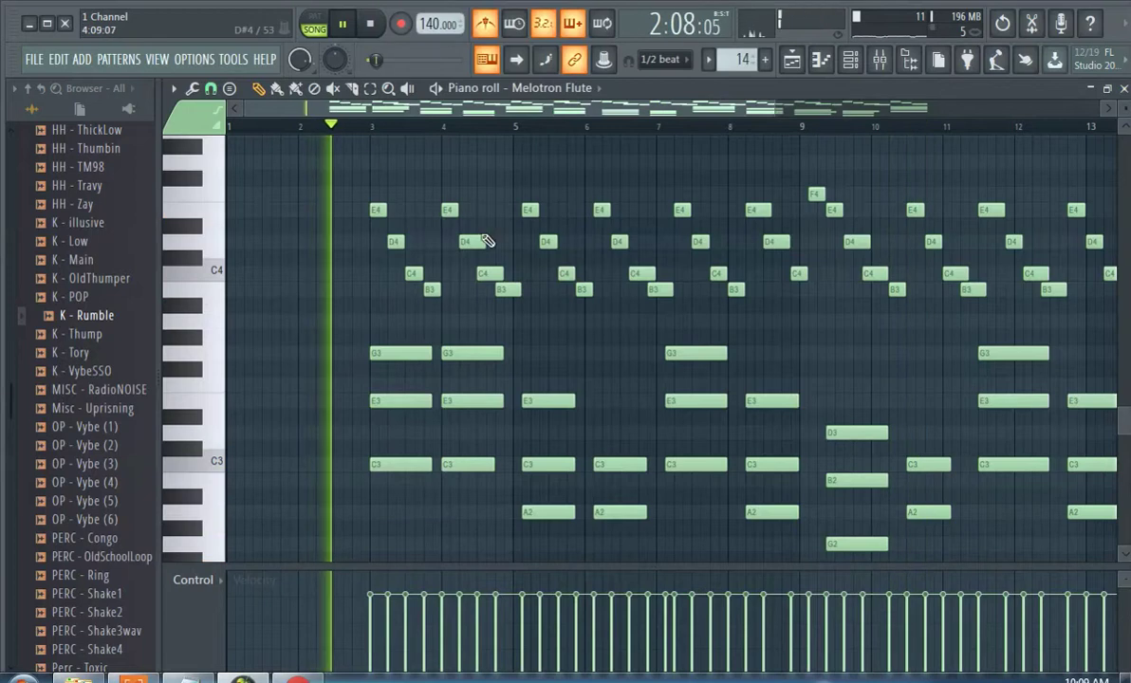
pyautogui.scroll(2, 598, 244)
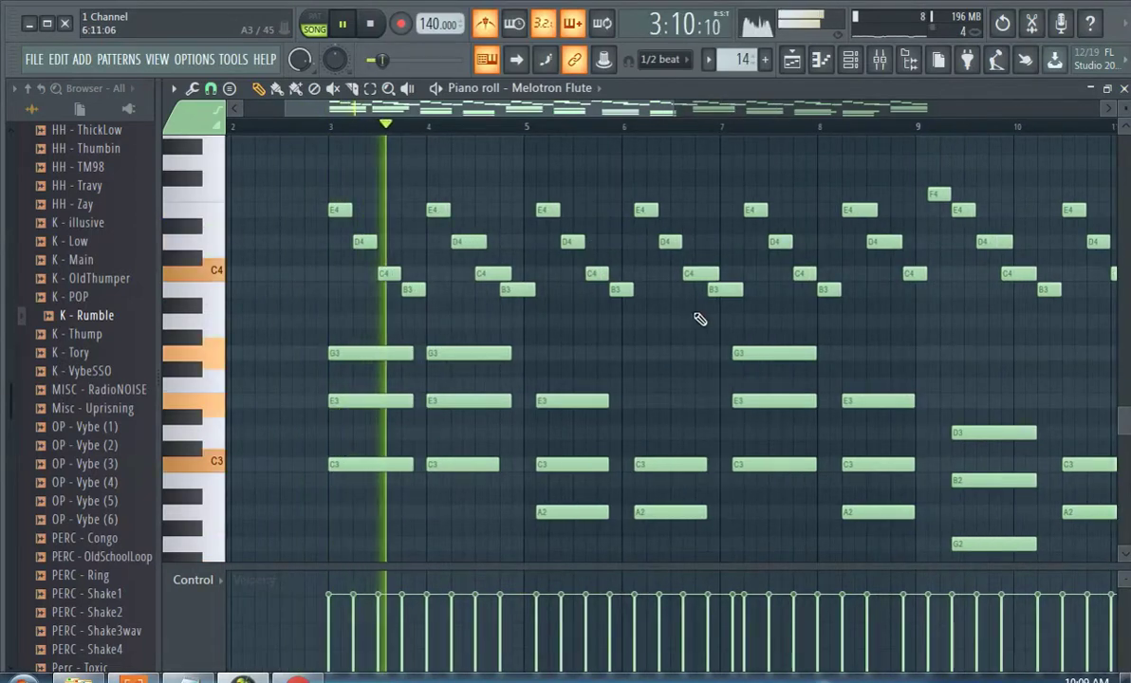
pyautogui.scroll(-2, 481, 106)
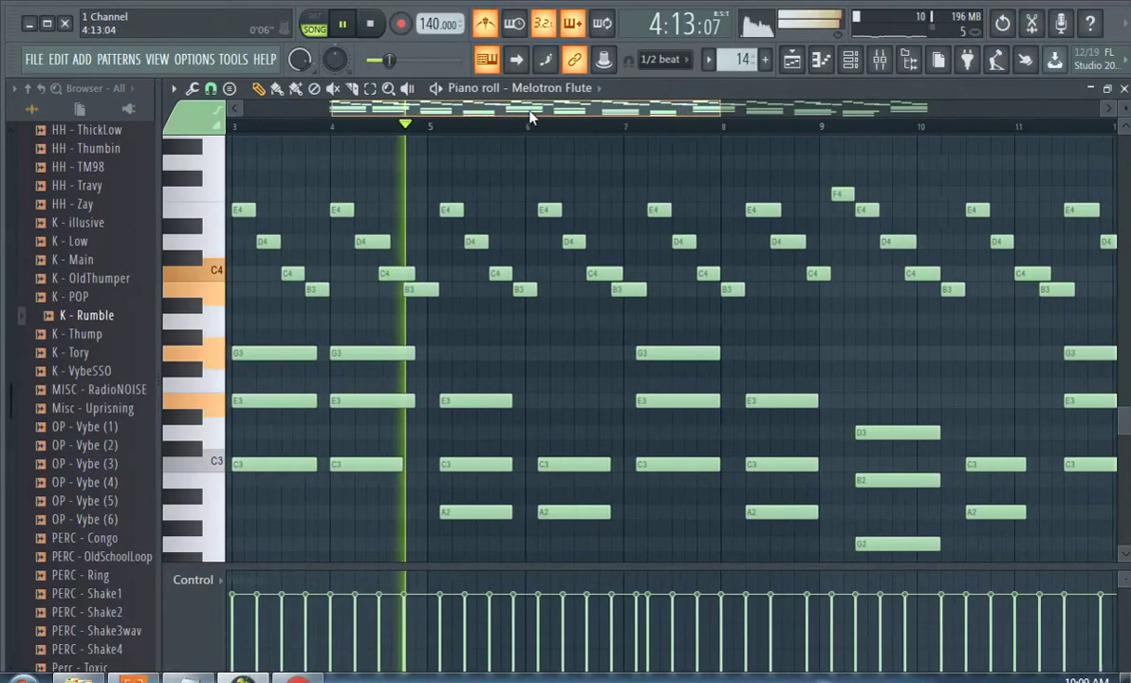
pyautogui.moveTo(514, 110); pyautogui.dragTo(568, 120)
pyautogui.click(370, 88)
pyautogui.moveTo(391, 171); pyautogui.dragTo(1110, 593)
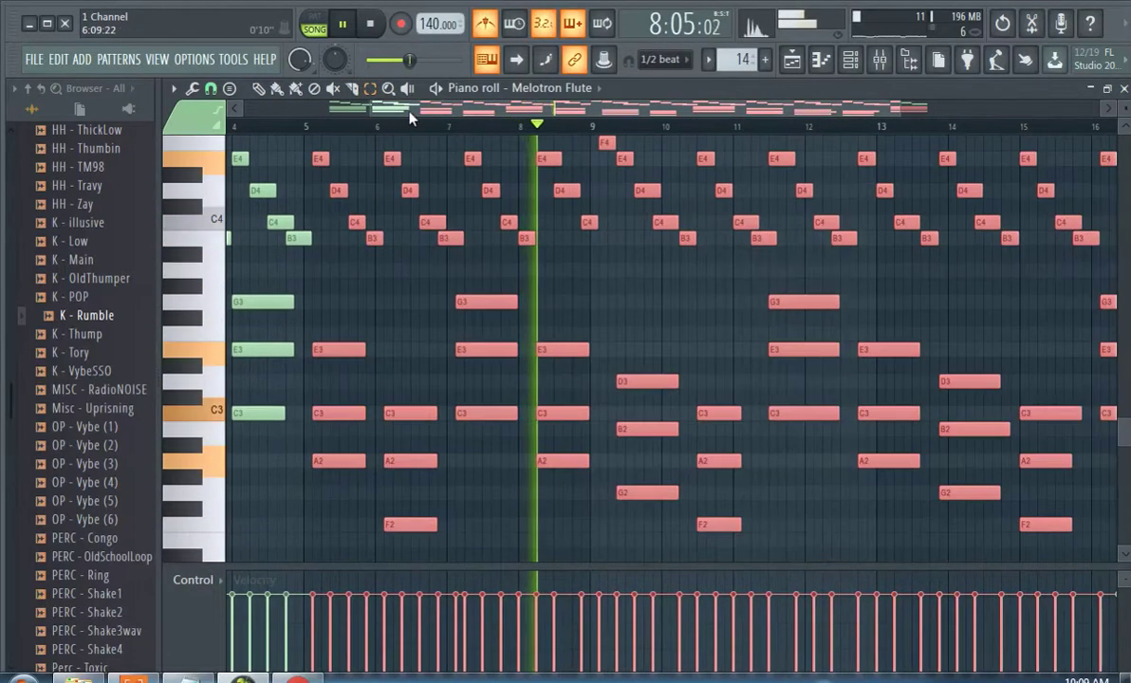
pyautogui.moveTo(423, 109); pyautogui.dragTo(341, 111)
pyautogui.scroll(2, 410, 173)
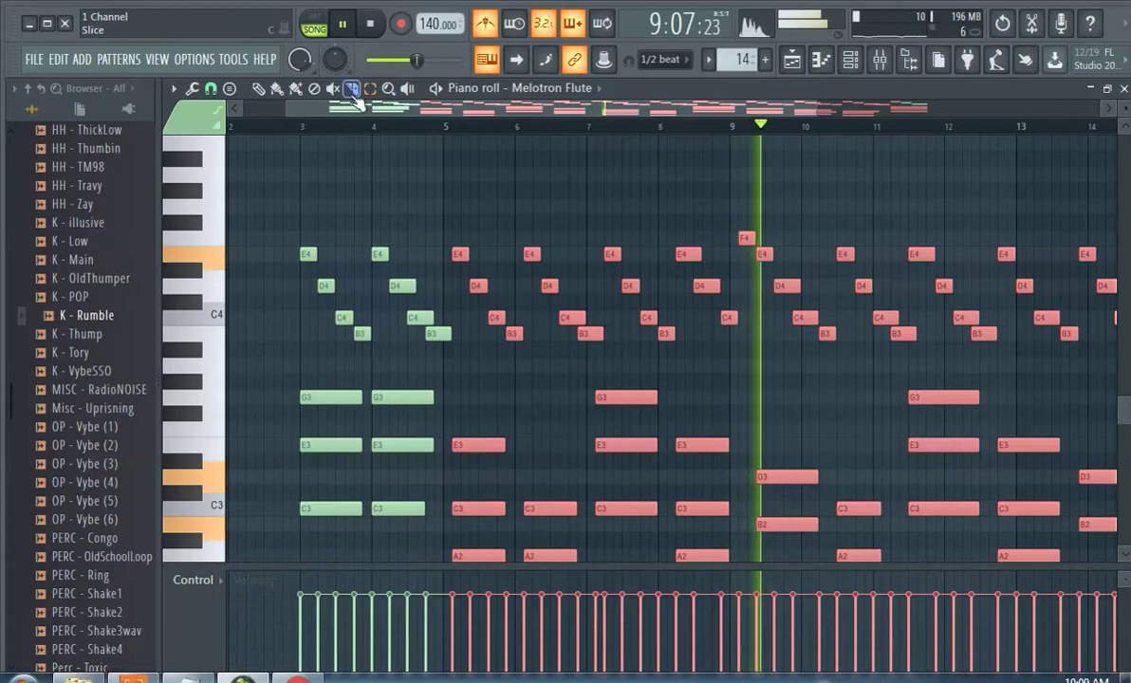
pyautogui.click(258, 89)
pyautogui.moveTo(459, 253); pyautogui.dragTo(450, 253)
pyautogui.scroll(3, 458, 288)
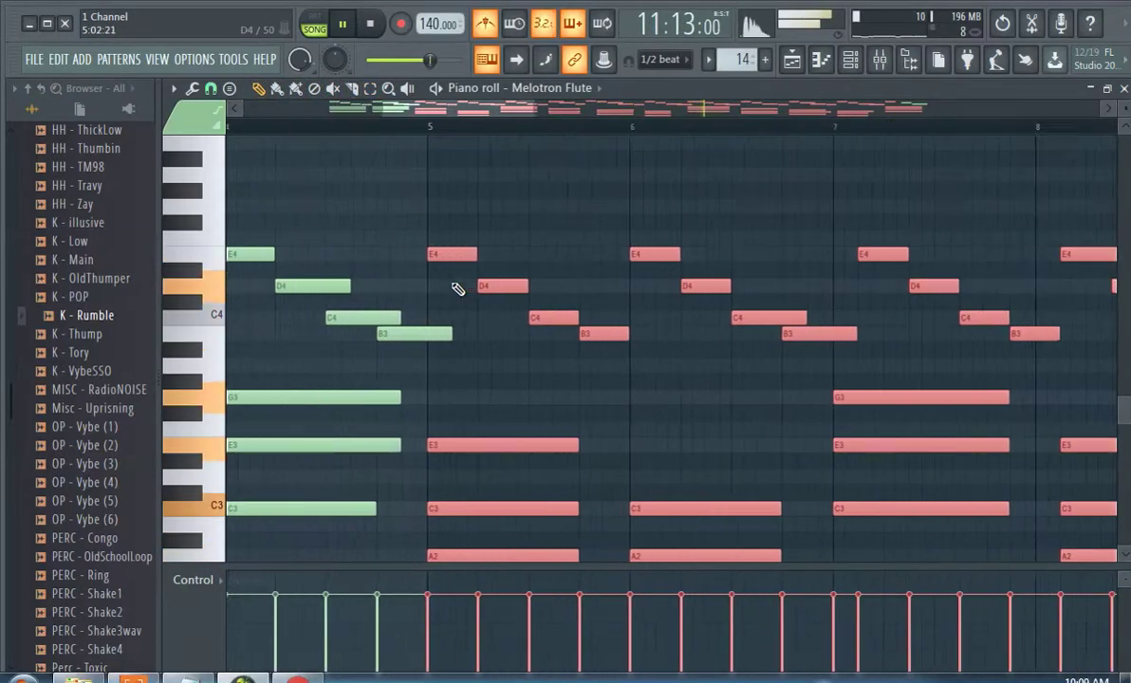
pyautogui.scroll(-2, 457, 285)
pyautogui.scroll(-1, 268, 134)
# Replay from bar 3 with the metronome off and move bar 7's E4, D4, C4 and B3 earlier, starting E4 on the bar.
pyautogui.click(249, 127)
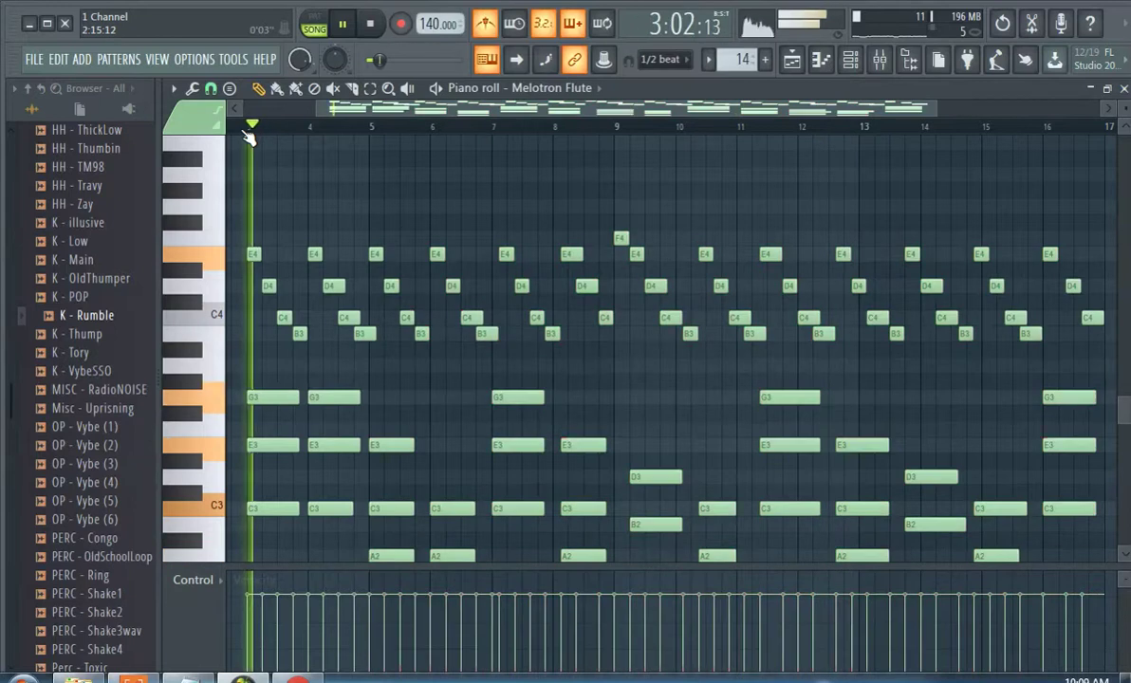
pyautogui.scroll(3, 396, 233)
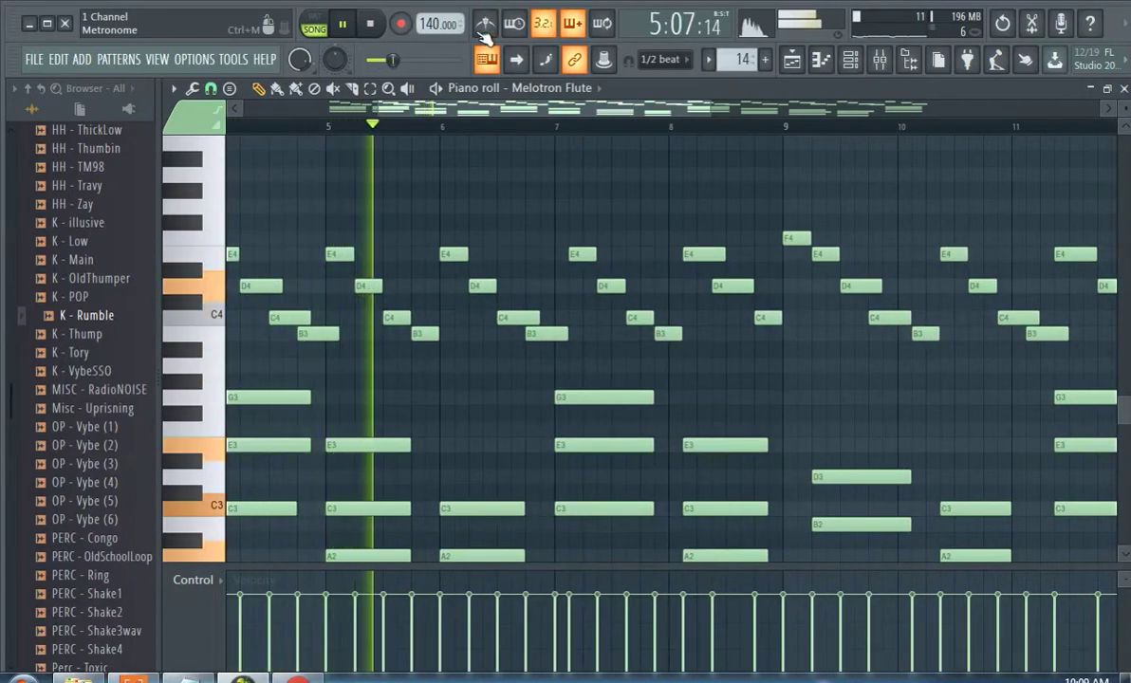
pyautogui.scroll(-3, 604, 265)
pyautogui.scroll(2, 621, 275)
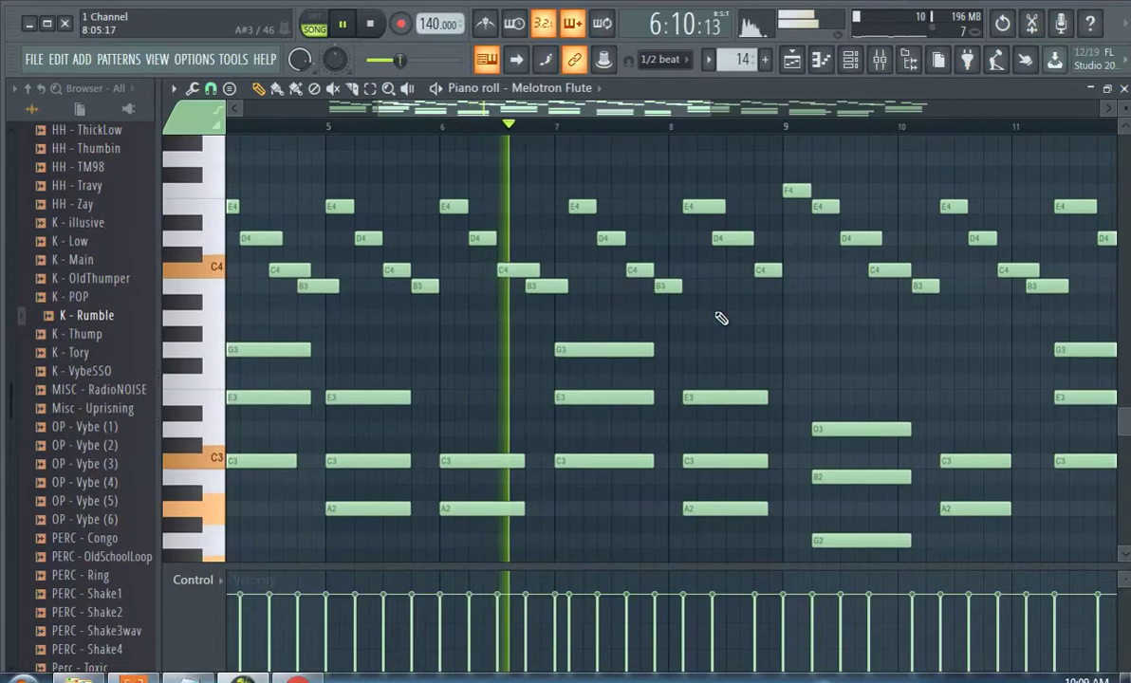
pyautogui.moveTo(592, 202); pyautogui.dragTo(563, 213)
pyautogui.moveTo(611, 242); pyautogui.dragTo(616, 273)
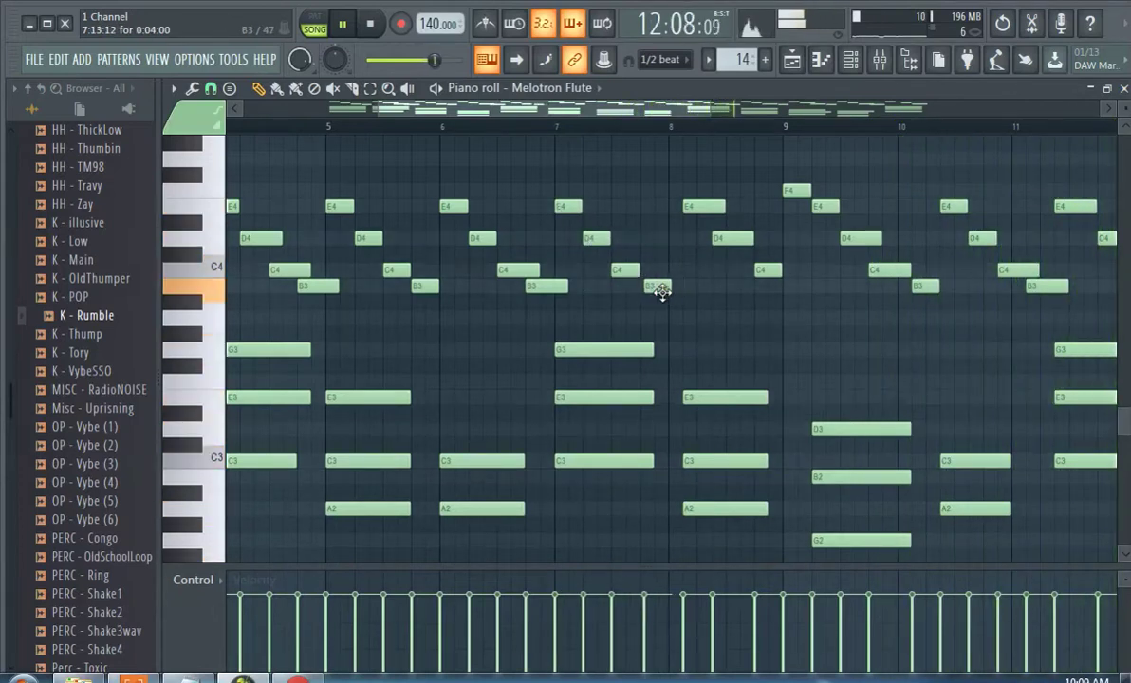
# Move bar 8's E4, D4 and C4 earlier so the E4 starts on the bar, and place the F4 right after the C4.
pyautogui.moveTo(430, 120); pyautogui.dragTo(591, 167)
pyautogui.click(263, 127)
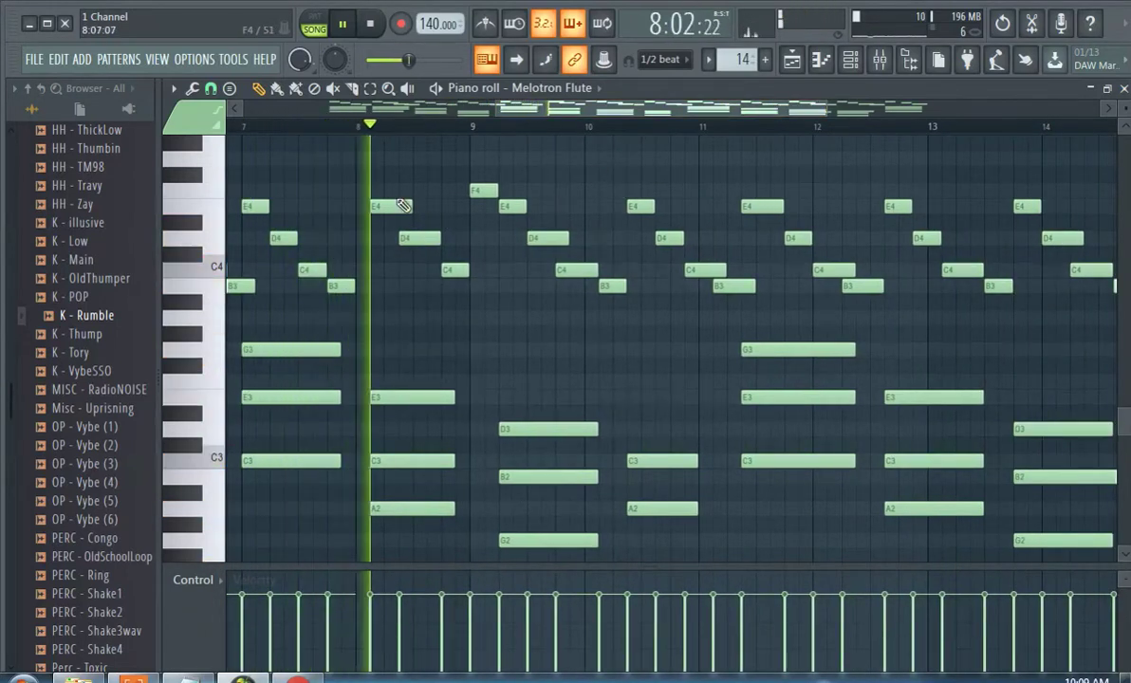
pyautogui.moveTo(403, 206); pyautogui.dragTo(389, 207)
pyautogui.moveTo(428, 240); pyautogui.dragTo(424, 270)
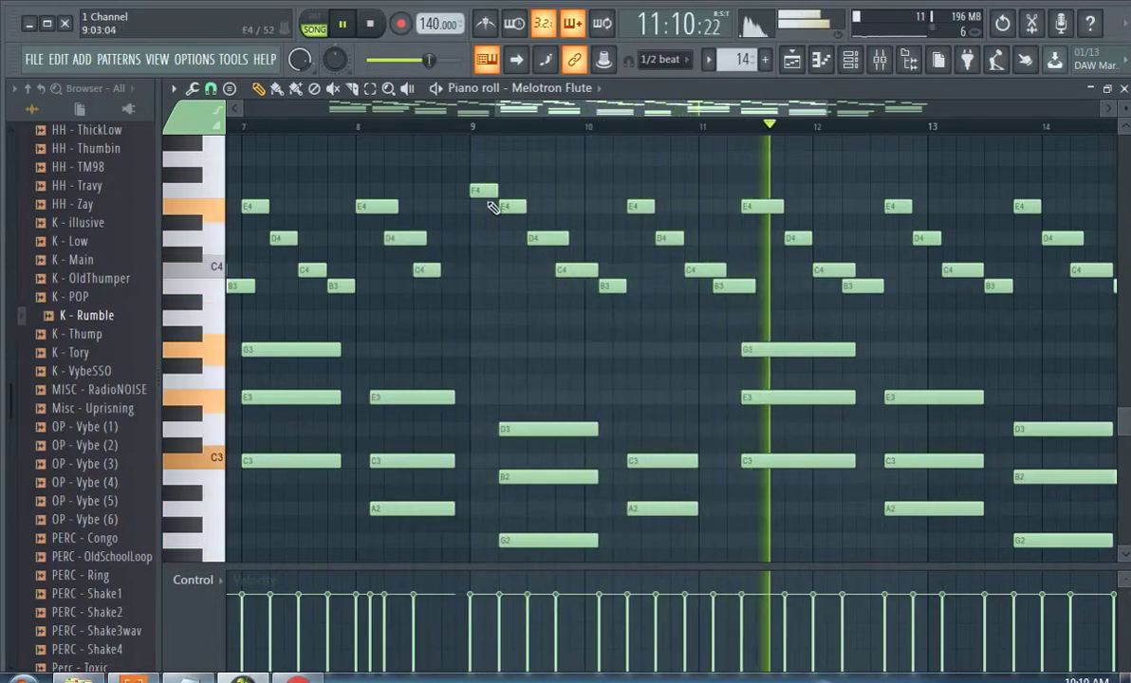
pyautogui.moveTo(479, 191); pyautogui.dragTo(458, 191)
pyautogui.click(285, 126)
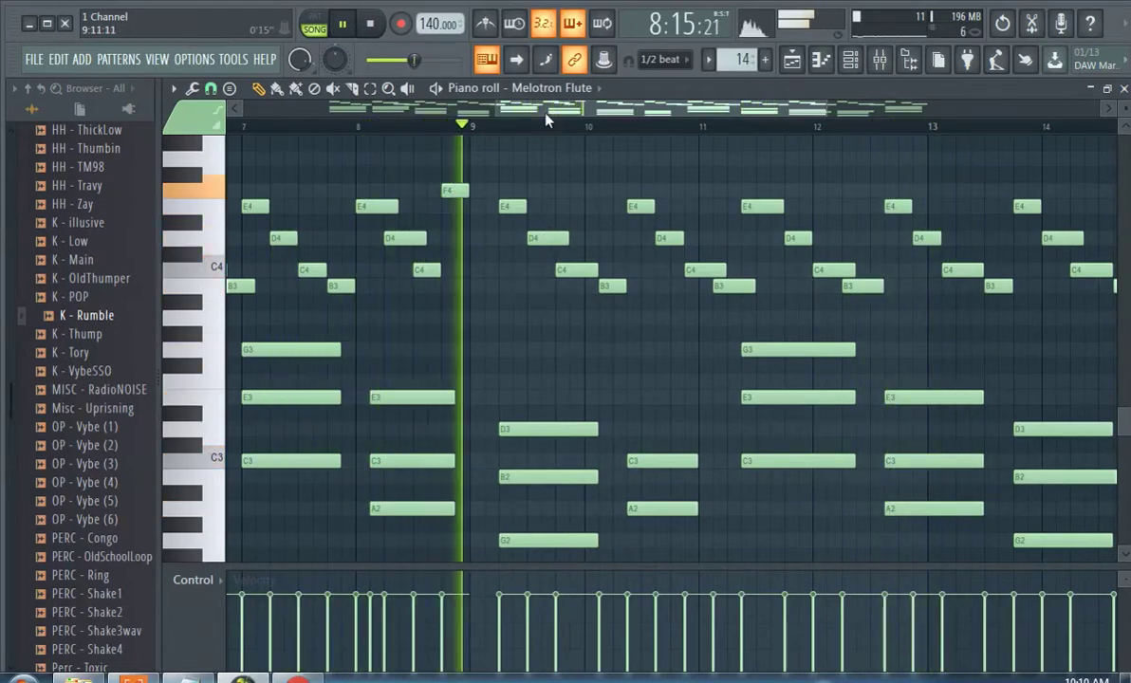
# Shorten bar 8's E4 and D4 during replay and move its E3, C3 and A2 chord notes back to the start of bar 8.
pyautogui.moveTo(546, 118); pyautogui.dragTo(351, 134)
pyautogui.click(348, 127)
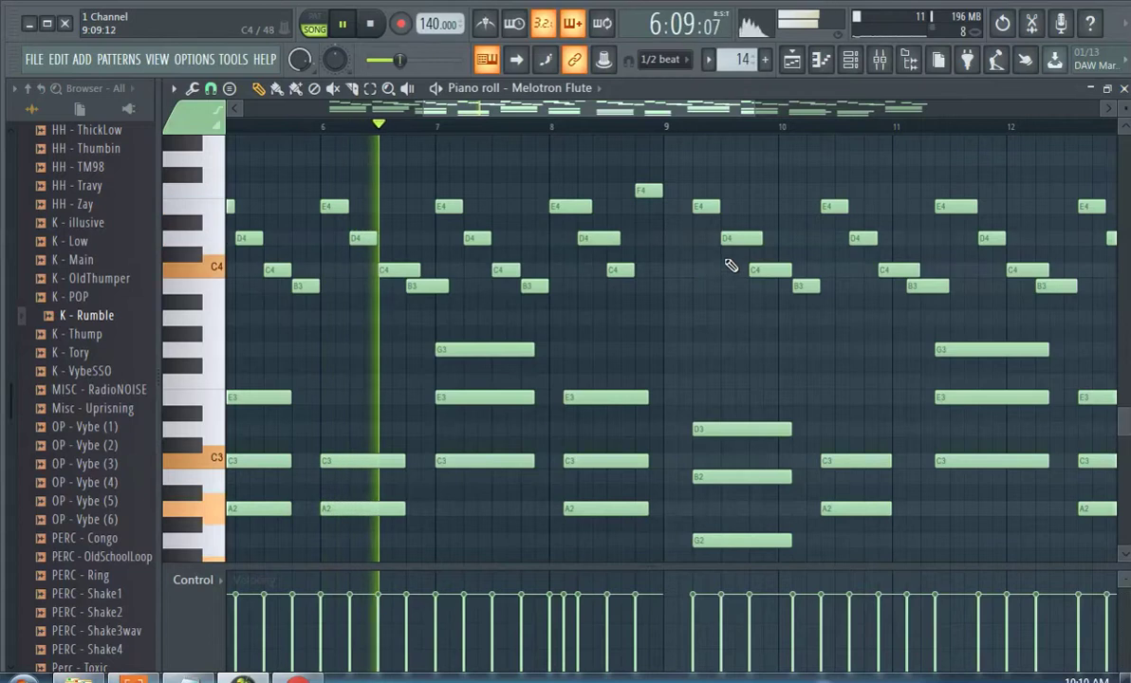
pyautogui.moveTo(588, 208); pyautogui.dragTo(609, 237)
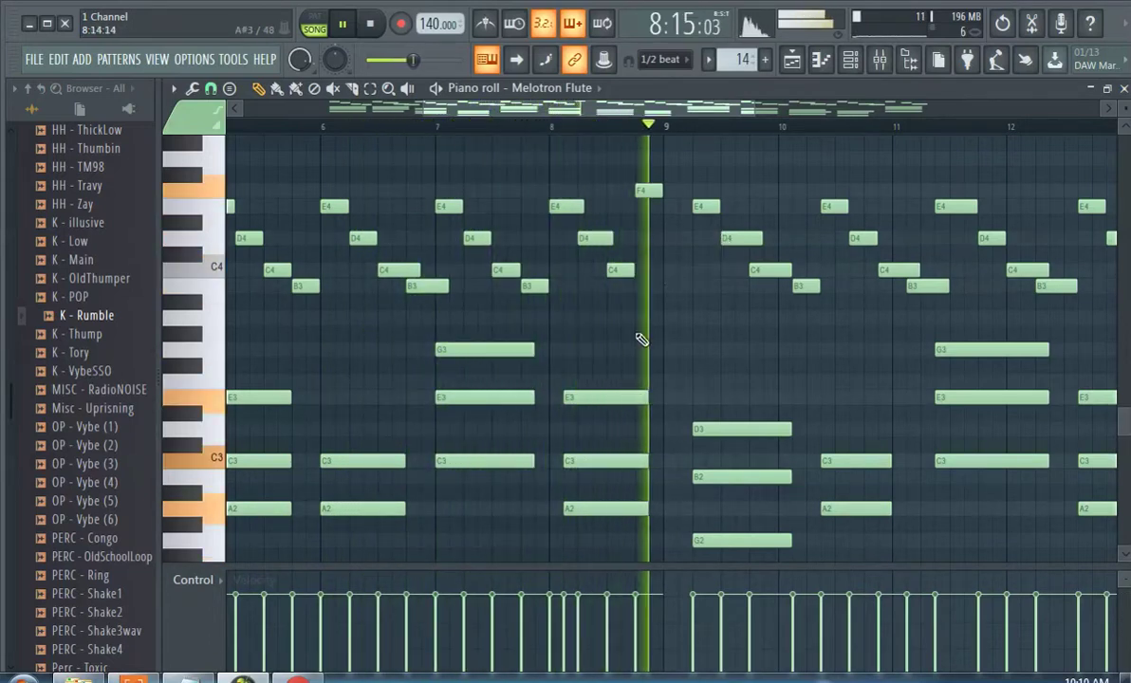
pyautogui.moveTo(591, 395); pyautogui.dragTo(578, 396)
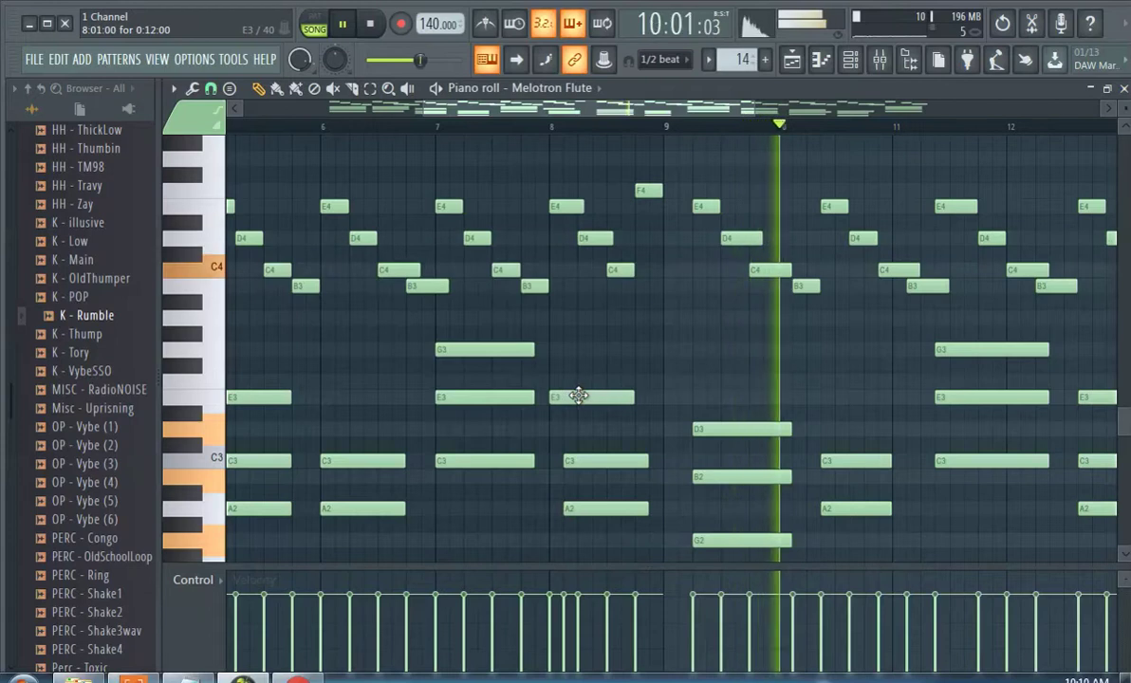
pyautogui.moveTo(596, 464); pyautogui.dragTo(576, 461)
pyautogui.moveTo(606, 504); pyautogui.dragTo(592, 514)
# Shift the melody and chord notes from bar 9 to bar 12 earlier together so their first E4 starts on bar 9, and replay from bar 8.
pyautogui.scroll(-2, 586, 480)
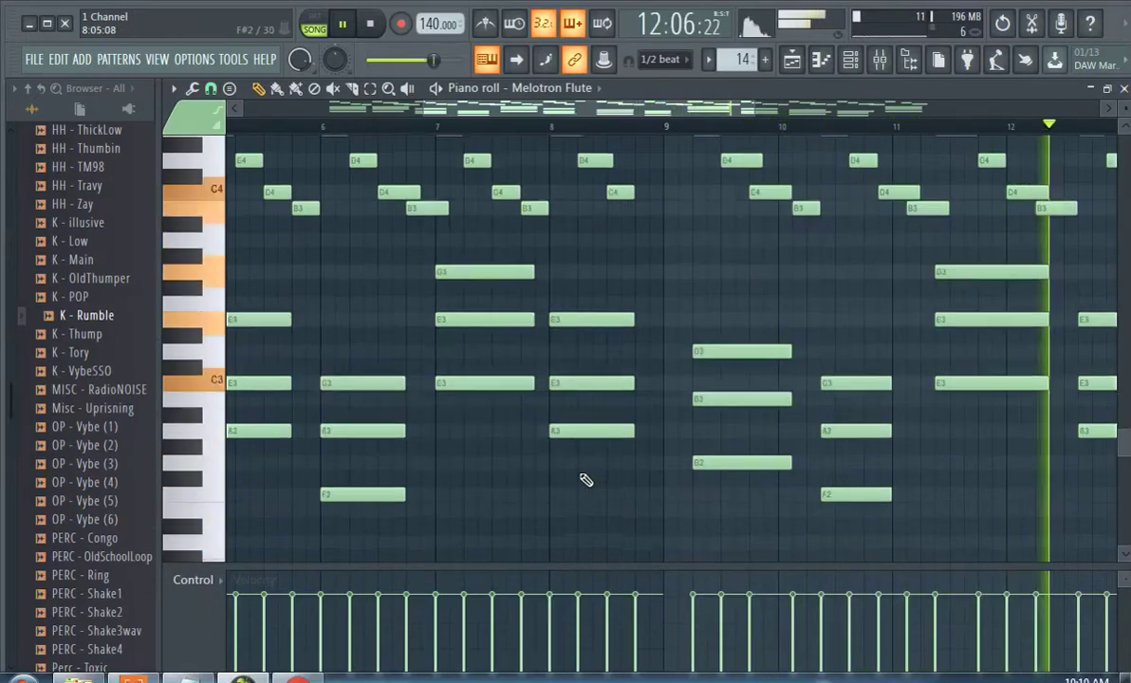
pyautogui.scroll(2, 583, 474)
pyautogui.scroll(-3, 578, 431)
pyautogui.click(254, 129)
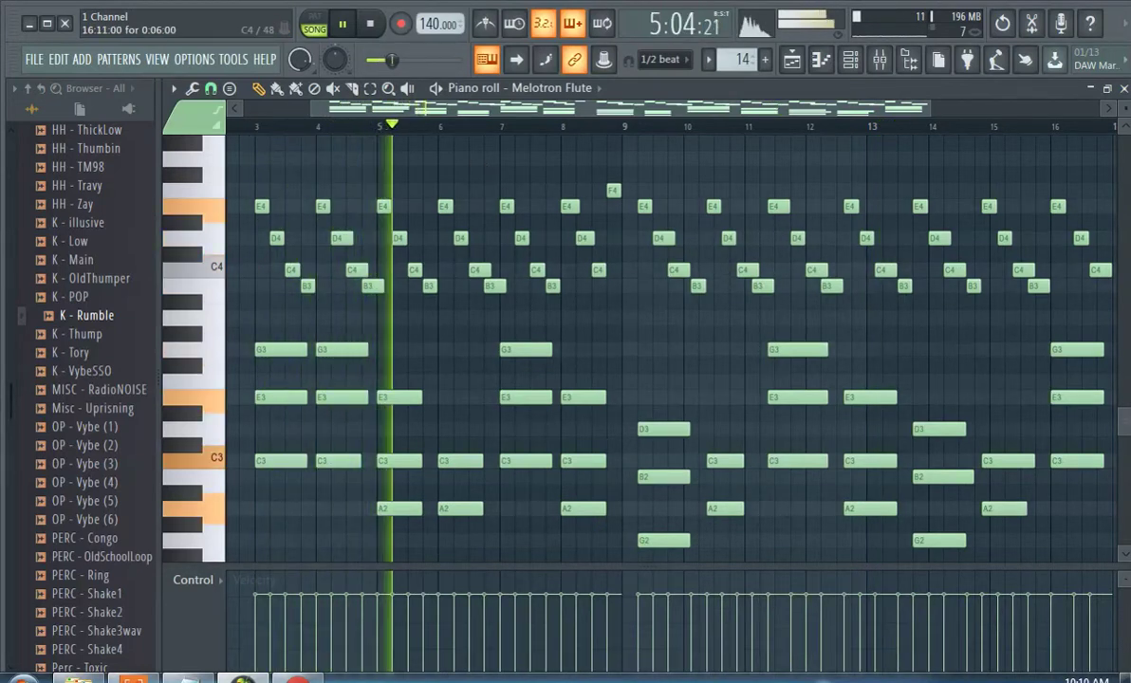
pyautogui.scroll(2, 813, 396)
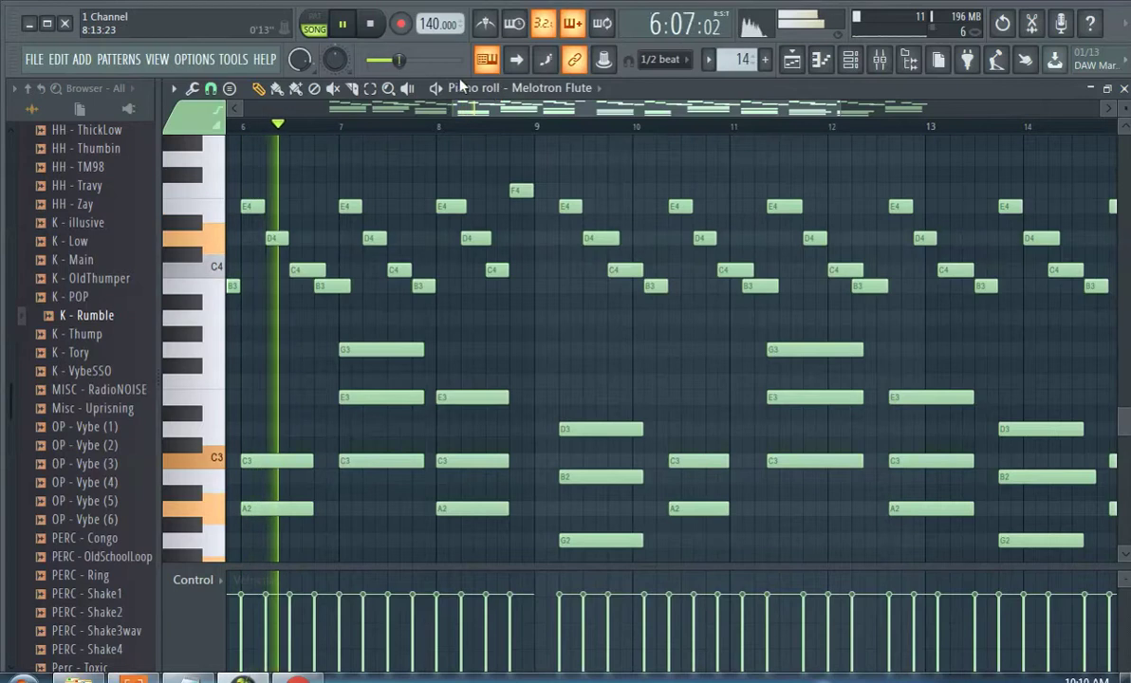
pyautogui.moveTo(548, 132); pyautogui.dragTo(916, 569)
pyautogui.scroll(3, 838, 418)
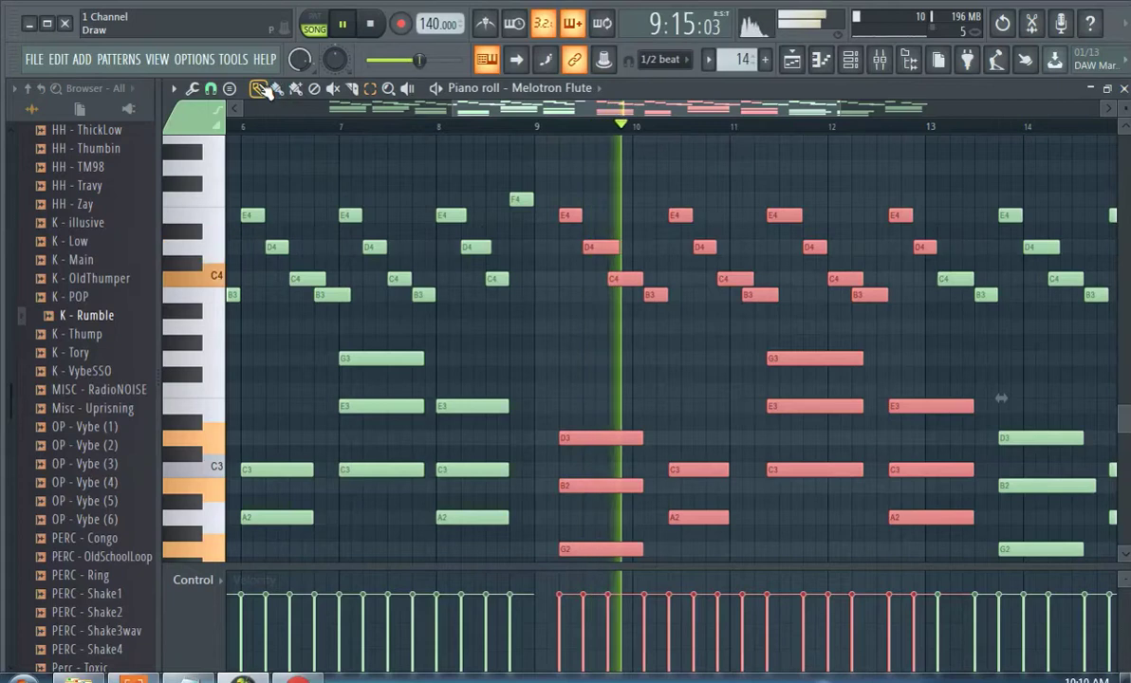
pyautogui.moveTo(566, 219); pyautogui.dragTo(546, 217)
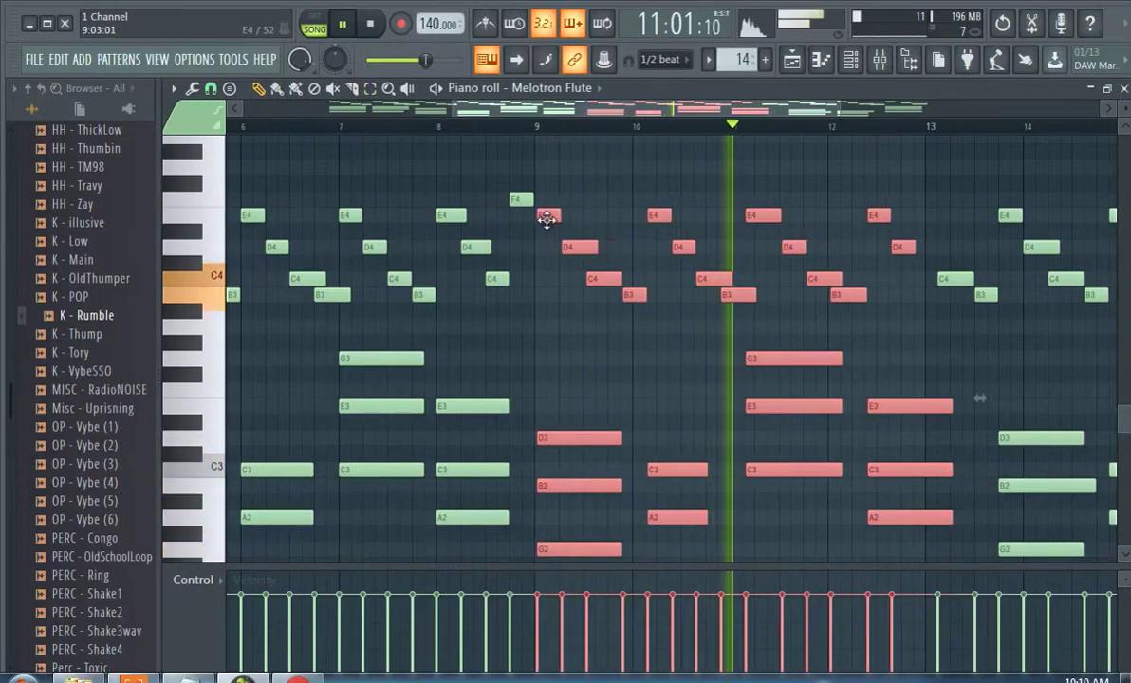
pyautogui.scroll(-2, 664, 302)
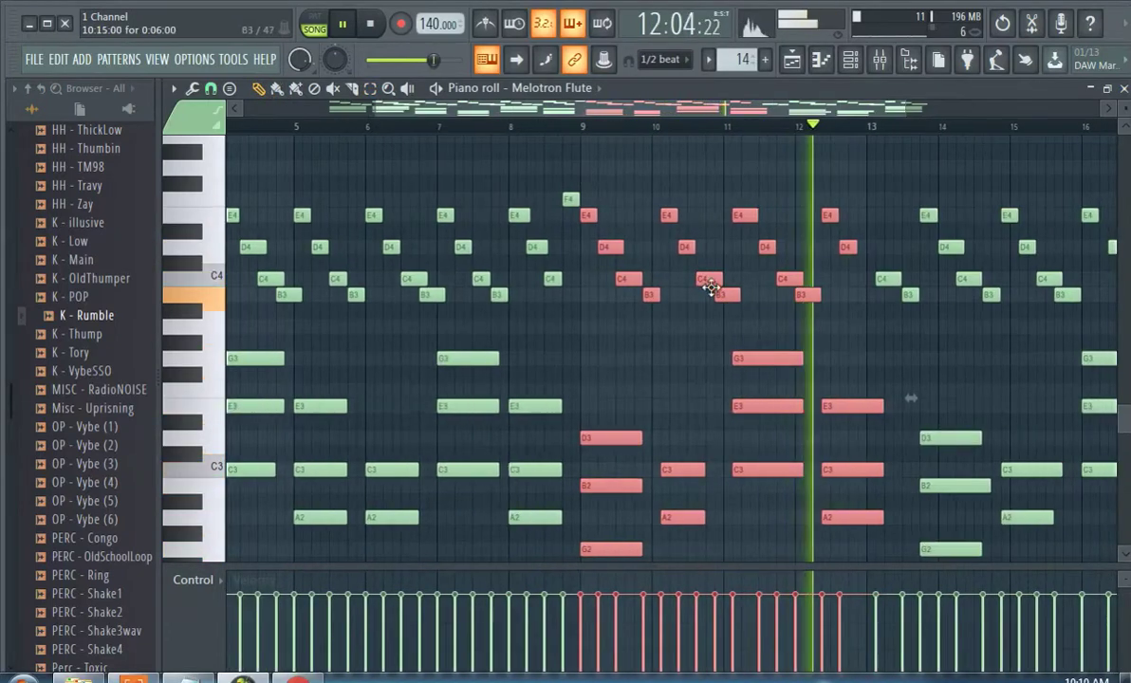
pyautogui.click(530, 124)
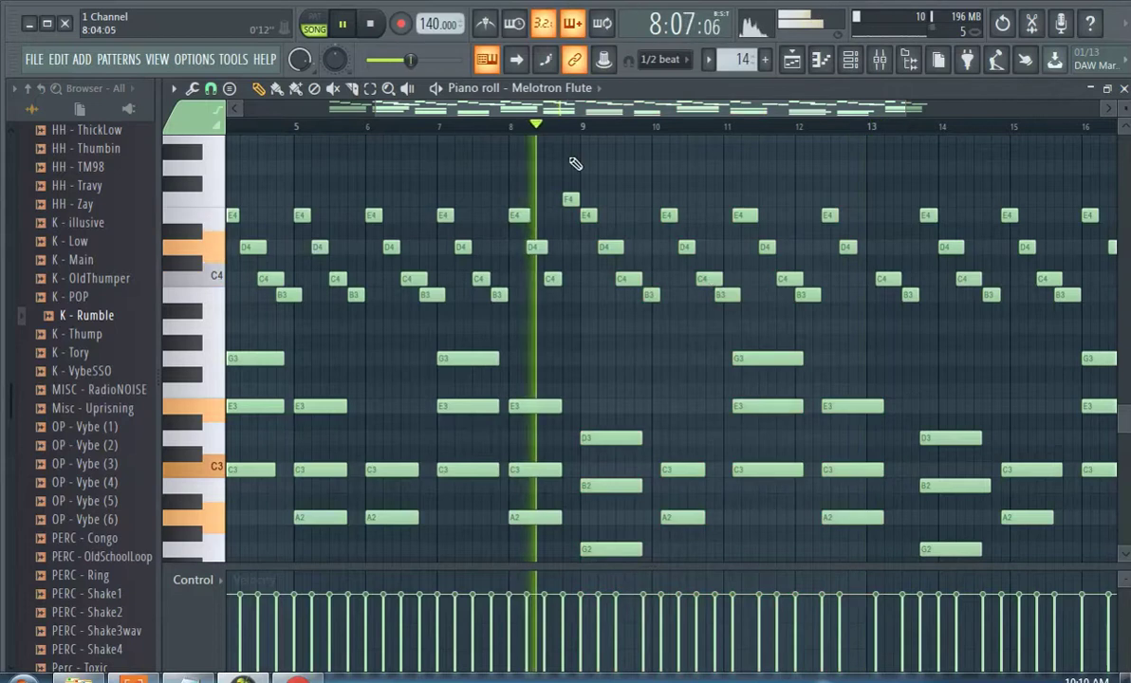
# Move bar 9's B3 earlier so that it ends at bar 10, and replay from bar 9.
pyautogui.scroll(2, 723, 285)
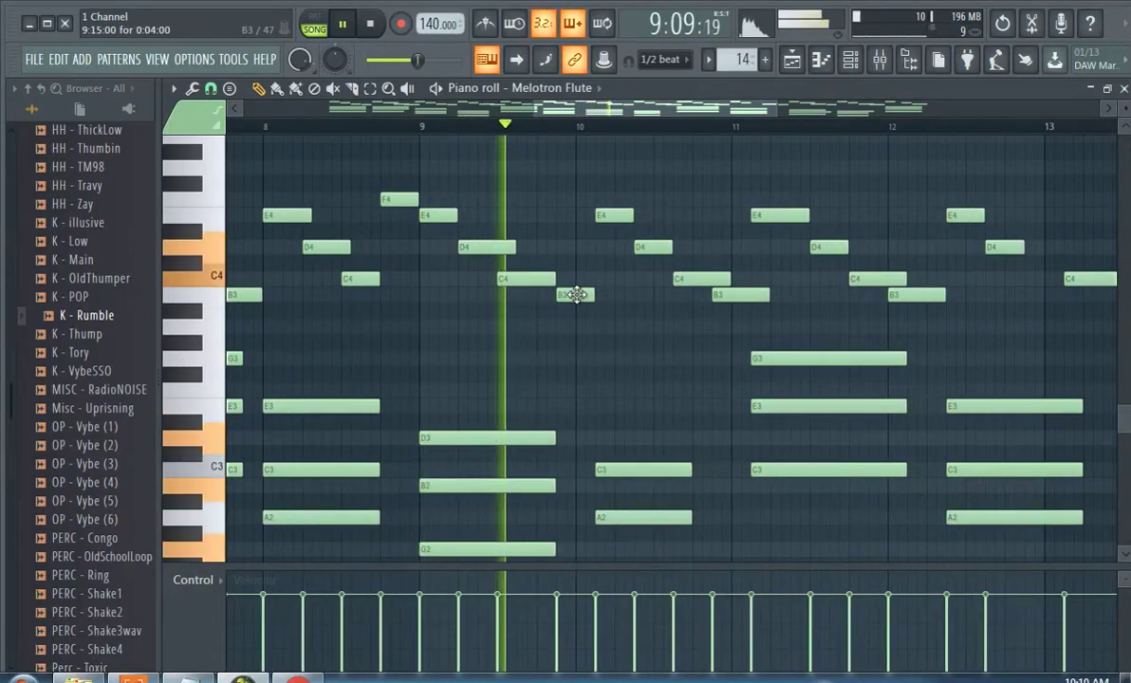
pyautogui.moveTo(575, 295); pyautogui.dragTo(552, 293)
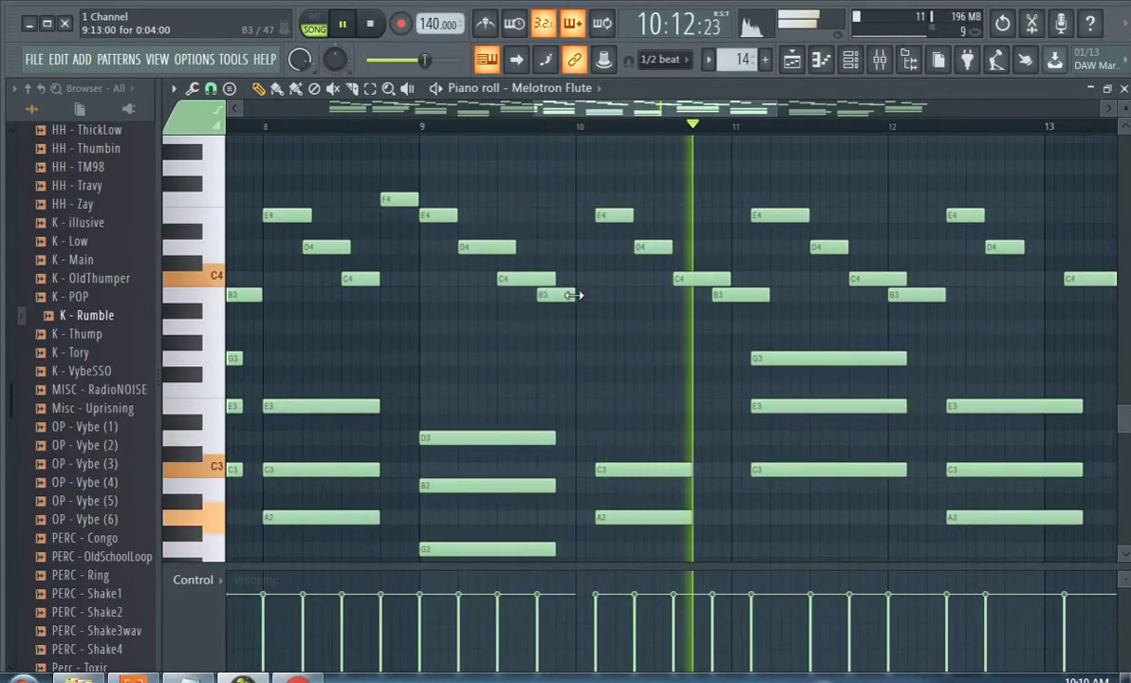
pyautogui.click(489, 113)
pyautogui.click(435, 126)
# Move bar 10's E4, D4, C4 and B3 earlier so that the E4 starts exactly on the bar.
pyautogui.scroll(1, 672, 265)
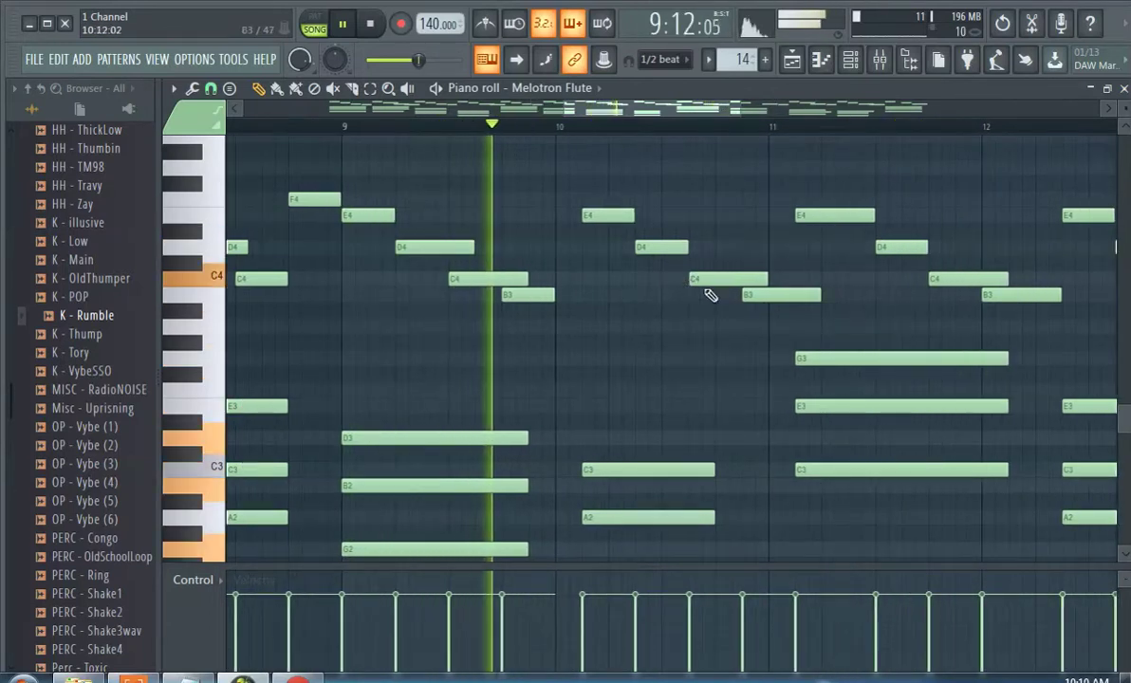
pyautogui.moveTo(595, 211); pyautogui.dragTo(572, 212)
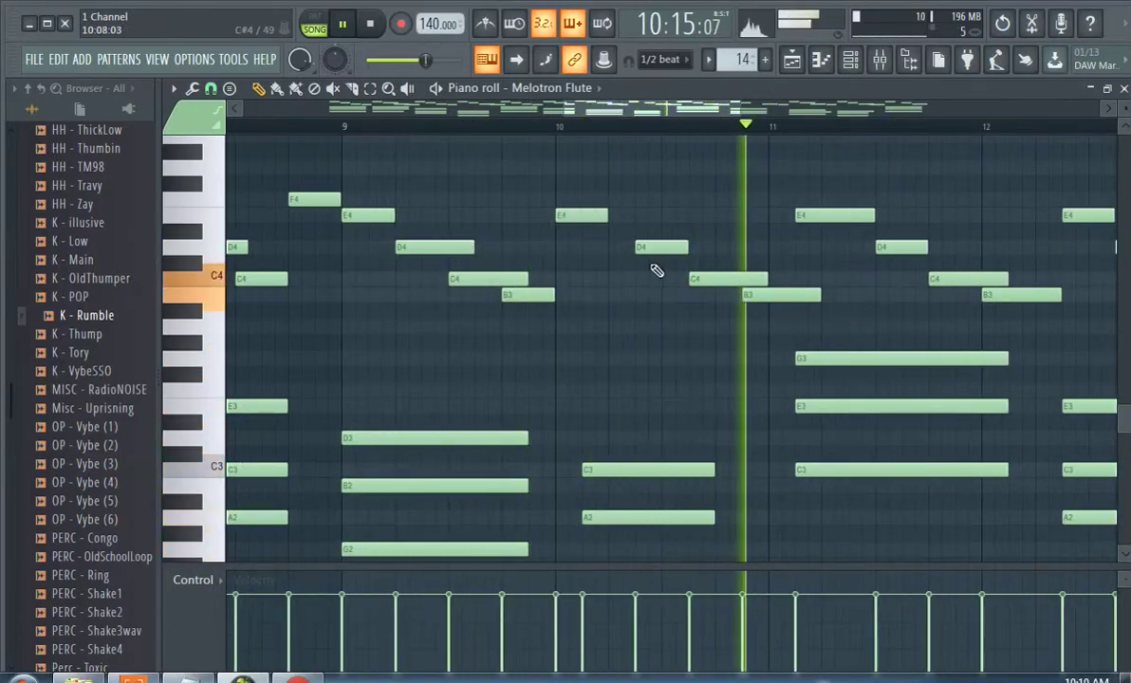
pyautogui.moveTo(648, 246); pyautogui.dragTo(627, 247)
pyautogui.moveTo(703, 278); pyautogui.dragTo(675, 279)
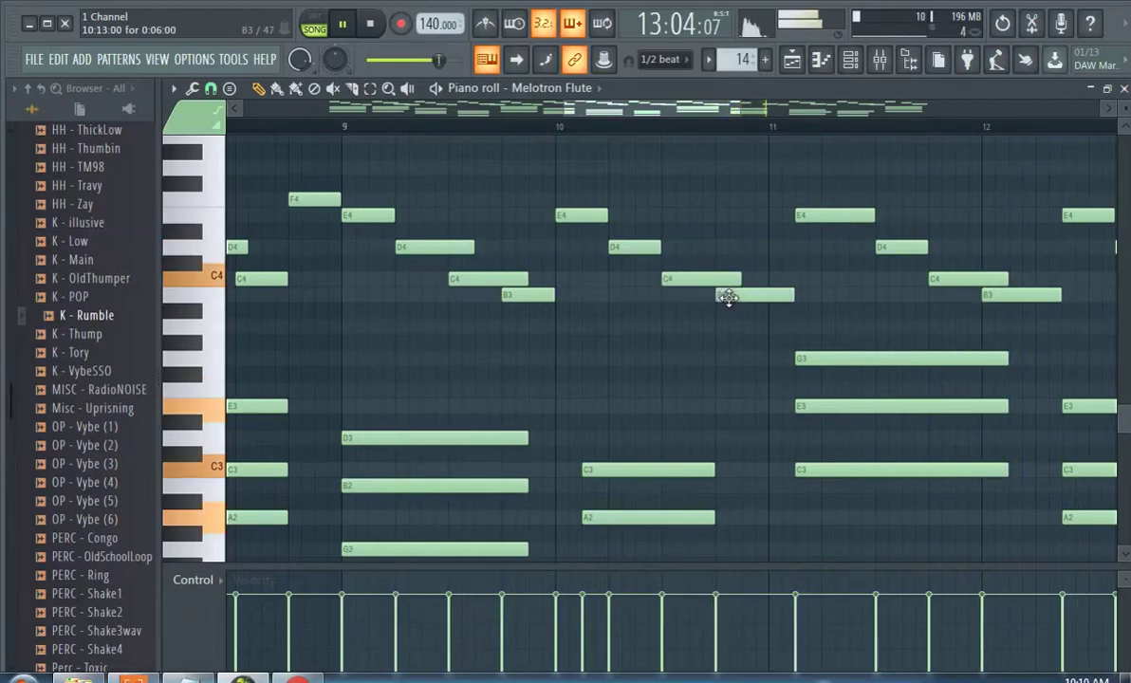
# Move the C3, A2 and F2 chord notes of bar 10 back to the start of the bar.
pyautogui.scroll(-3, 726, 313)
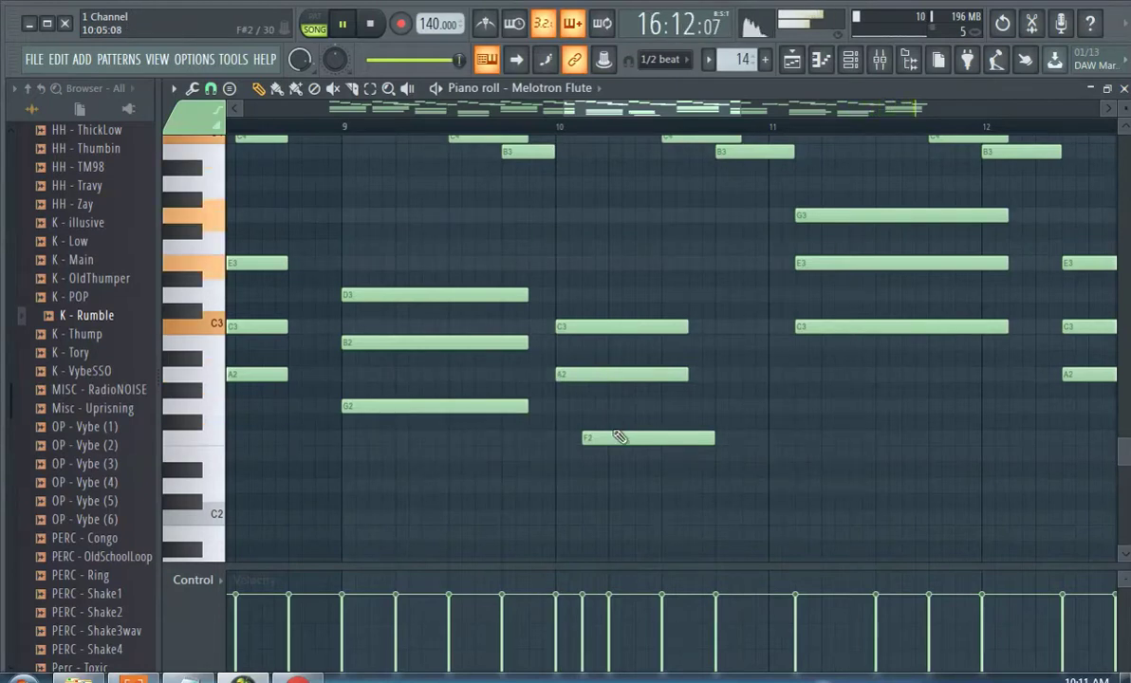
pyautogui.scroll(-4, 778, 332)
pyautogui.scroll(3, 901, 416)
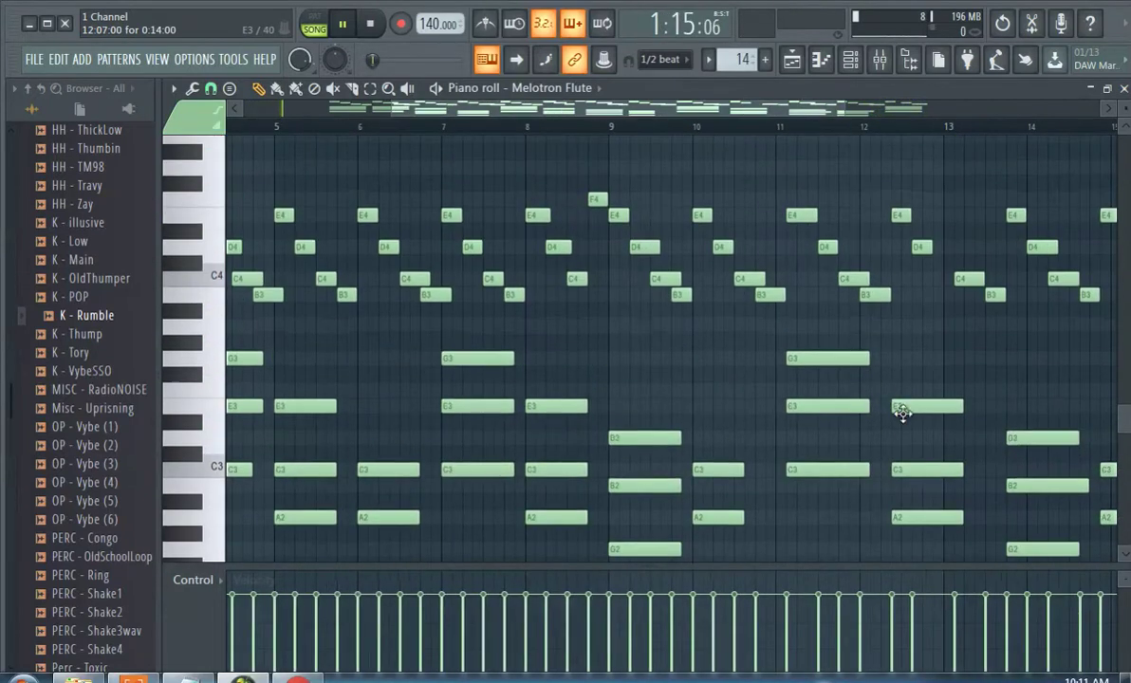
# Delete all melody and chord notes that start in bar 11 or later.
pyautogui.scroll(-2, 831, 271)
pyautogui.keyDown('ctrl'); pyautogui.scroll(1, 888, 278); pyautogui.keyUp('ctrl')
pyautogui.scroll(2, 848, 207)
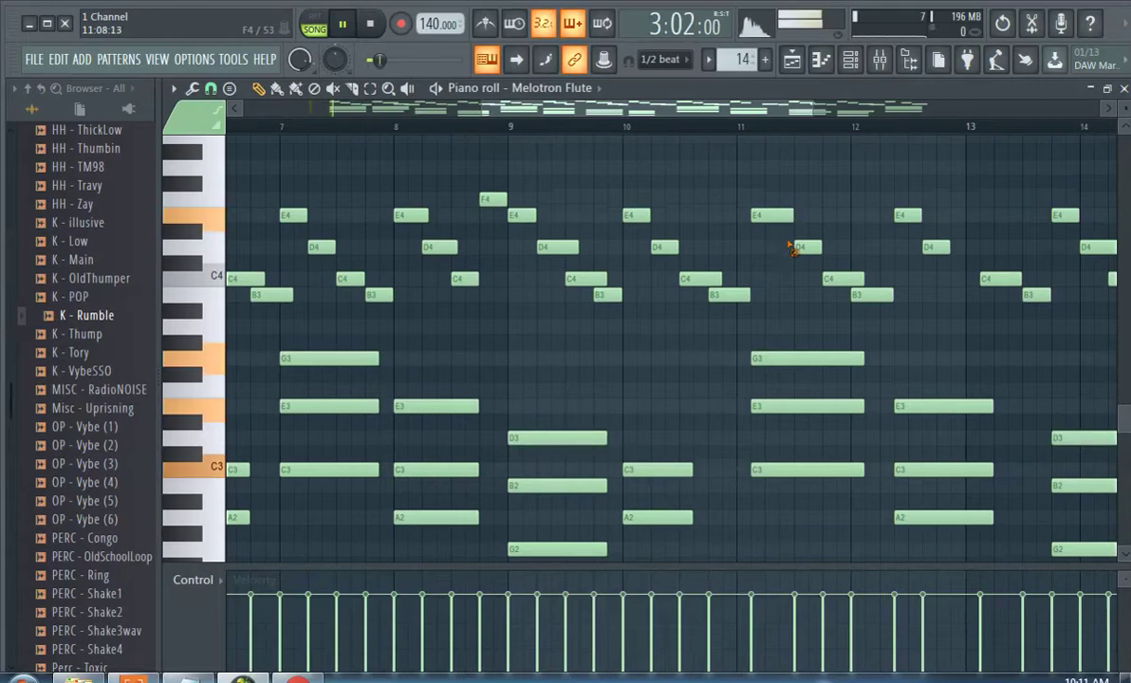
pyautogui.moveTo(746, 112); pyautogui.dragTo(844, 114)
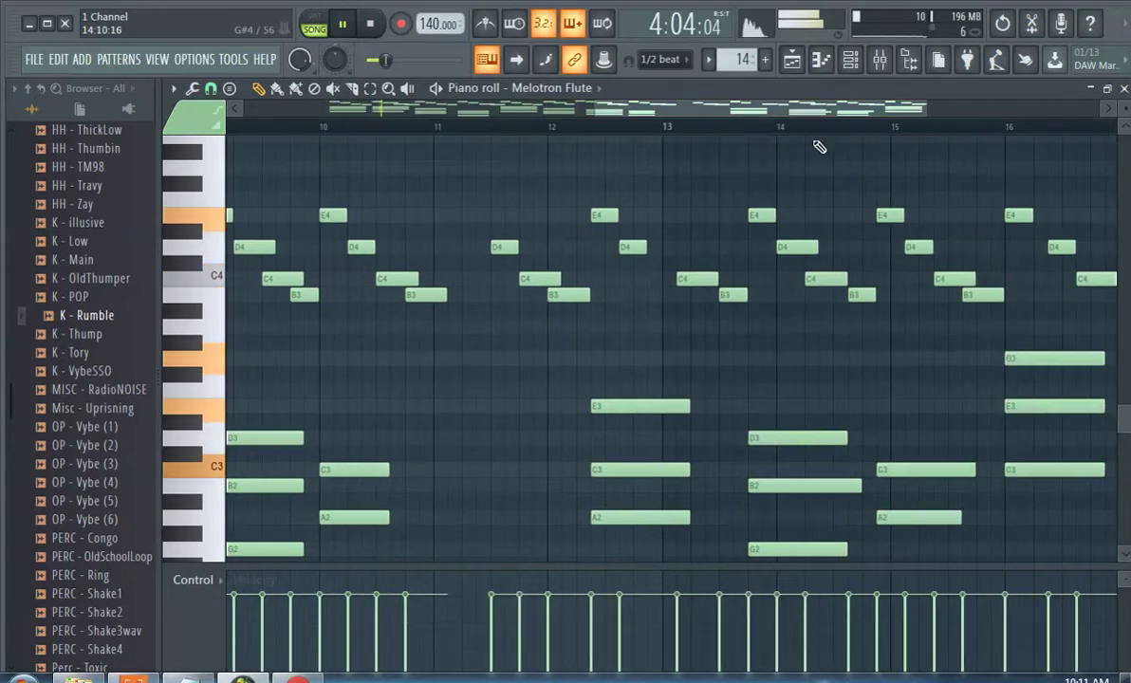
pyautogui.moveTo(507, 183); pyautogui.dragTo(1091, 600)
pyautogui.press('Delete')
pyautogui.hotkey('ctrl', 'z')
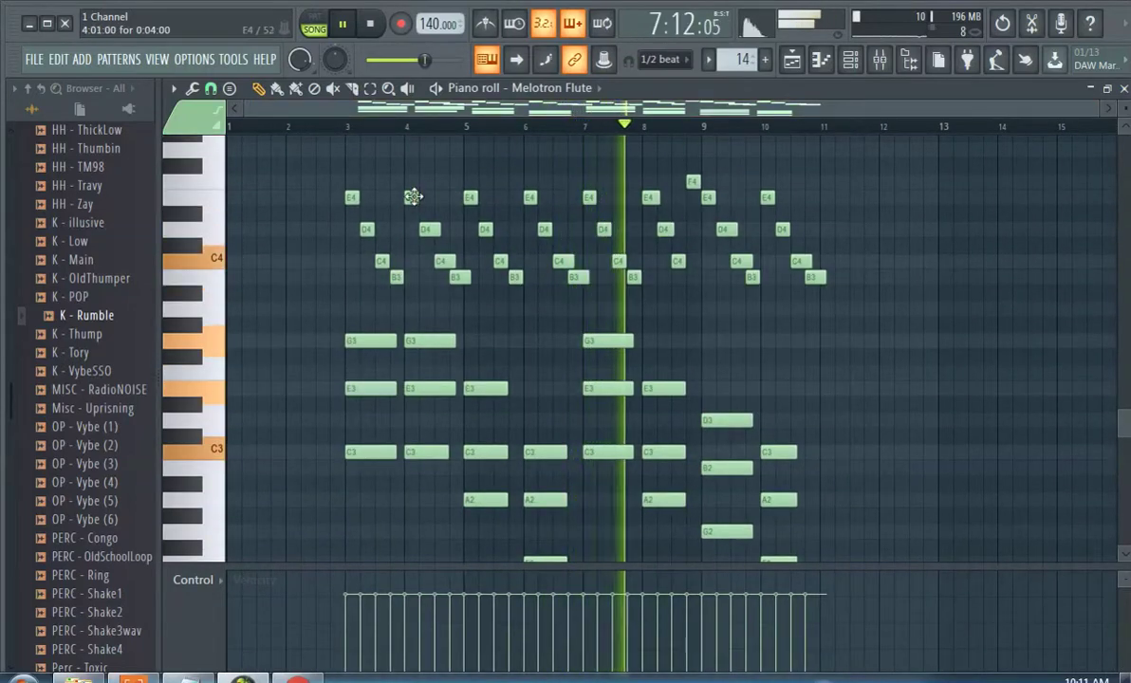
# Select all remaining notes, shift them together to start at bar 1, and replay from the beginning.
pyautogui.scroll(-3, 411, 194)
pyautogui.hotkey('ctrl', 'a')
pyautogui.moveTo(355, 244); pyautogui.dragTo(237, 248)
pyautogui.click(241, 129)
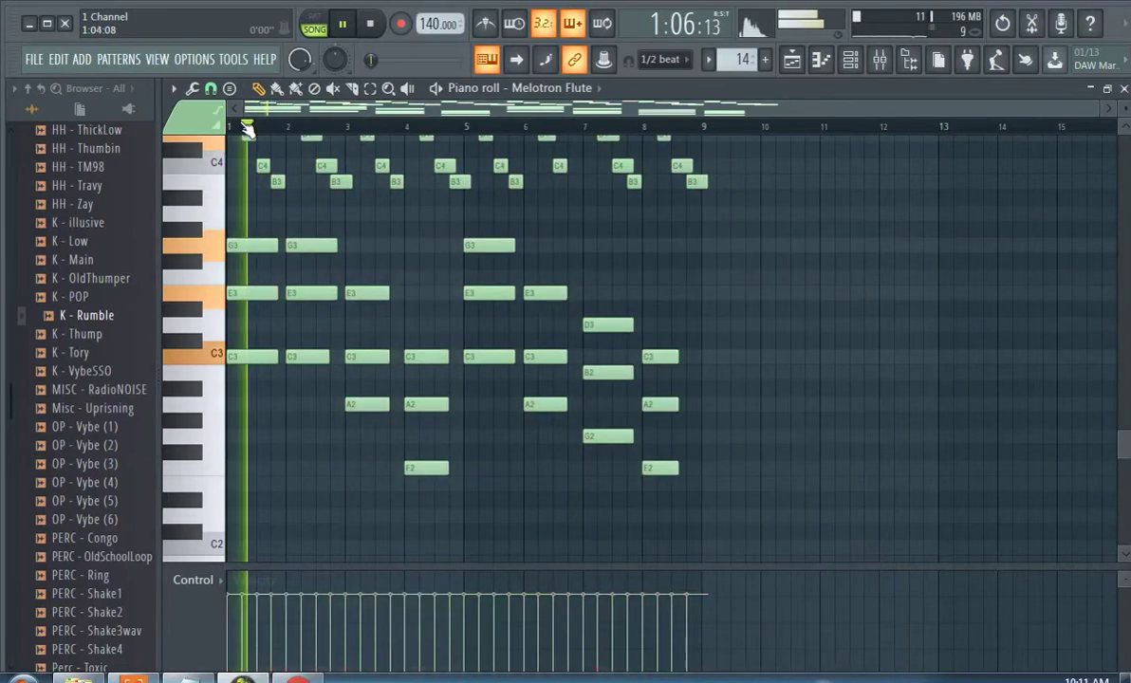
# Open the playlist, move the Pattern 14 clip to Track 1 and trim its end to bar 9.
pyautogui.click(793, 60)
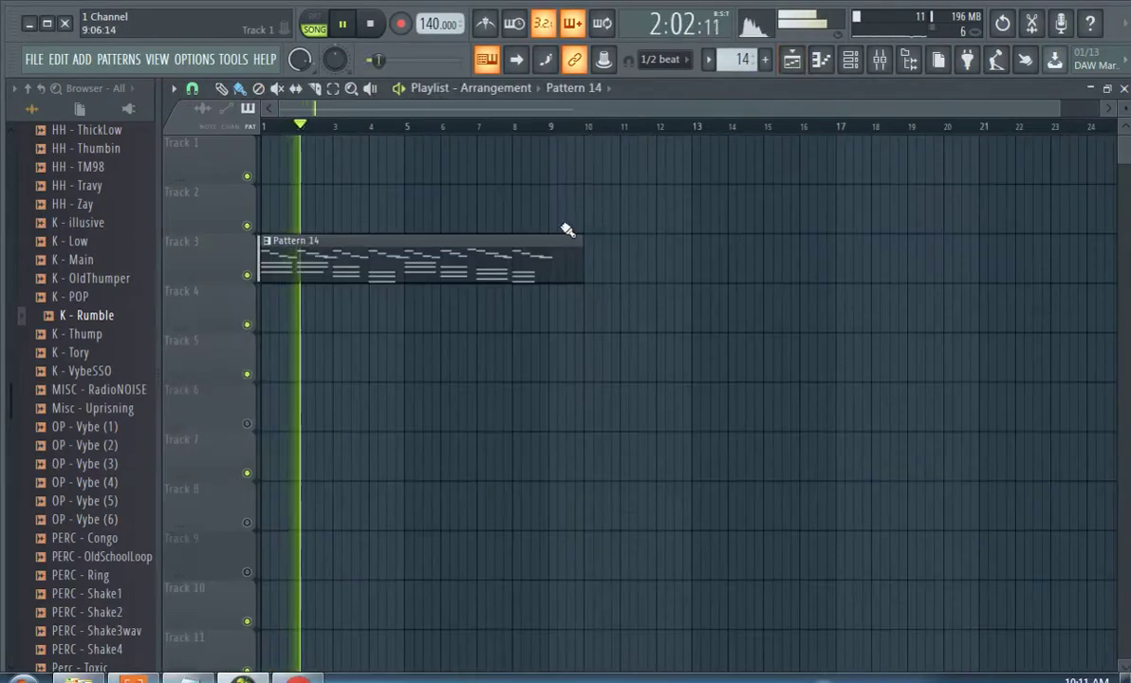
pyautogui.scroll(1, 561, 231)
pyautogui.scroll(-1, 391, 233)
pyautogui.scroll(-1, 378, 237)
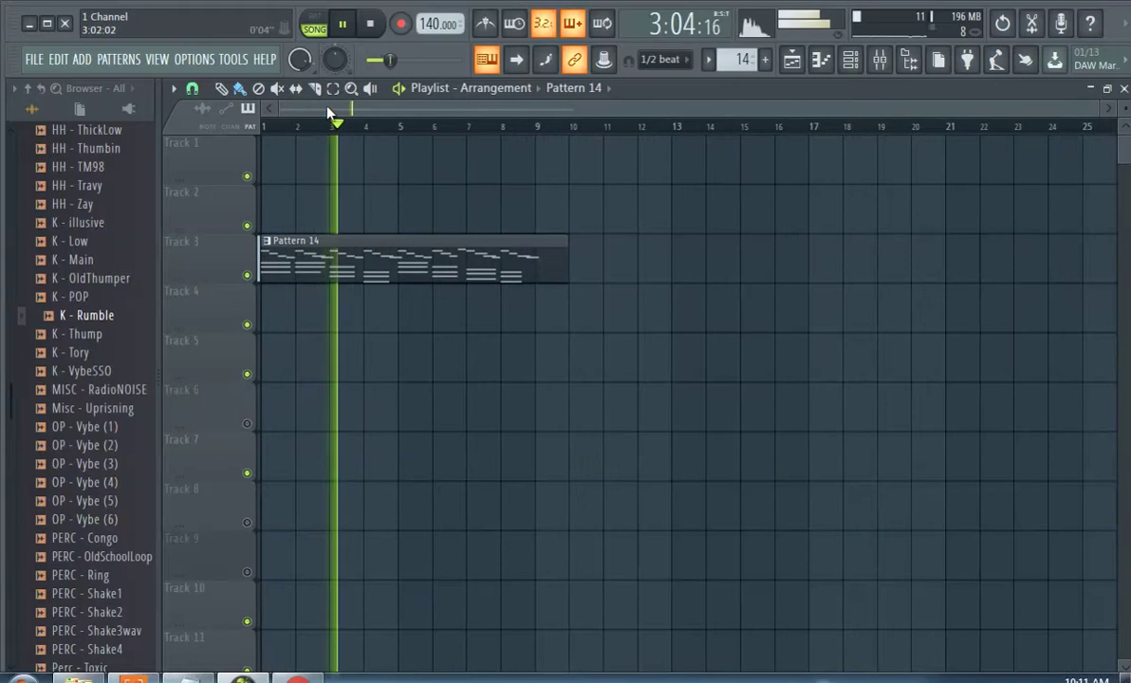
pyautogui.moveTo(298, 259); pyautogui.dragTo(353, 152)
pyautogui.moveTo(560, 167); pyautogui.dragTo(534, 166)
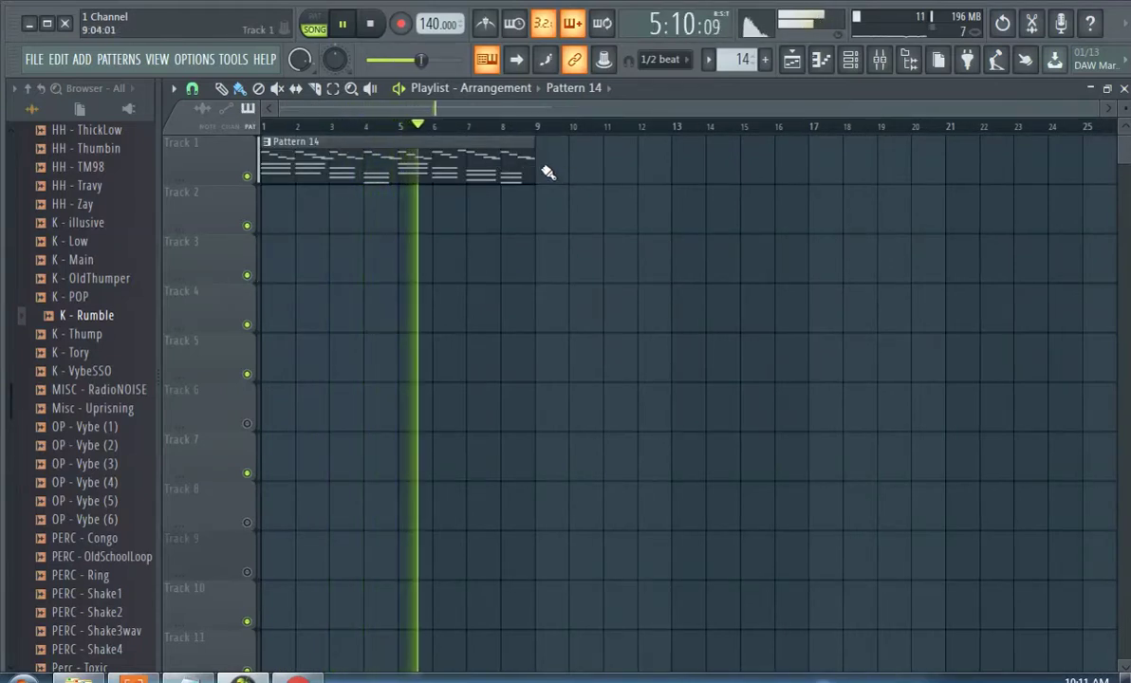
# Duplicate the Pattern 14 clip three times along Track 1, with copies starting at bars 9, 17 and 25.
pyautogui.hotkey('ctrl', 'b')
pyautogui.moveTo(571, 182); pyautogui.dragTo(570, 183)
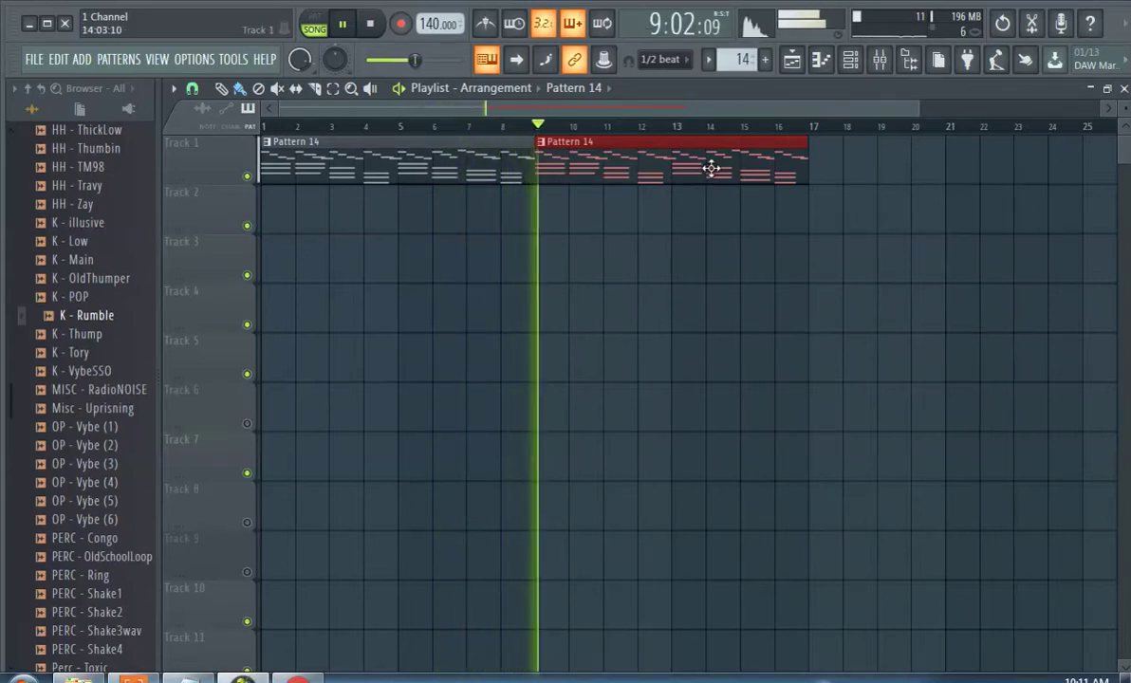
pyautogui.hotkey('ctrl', 'b')
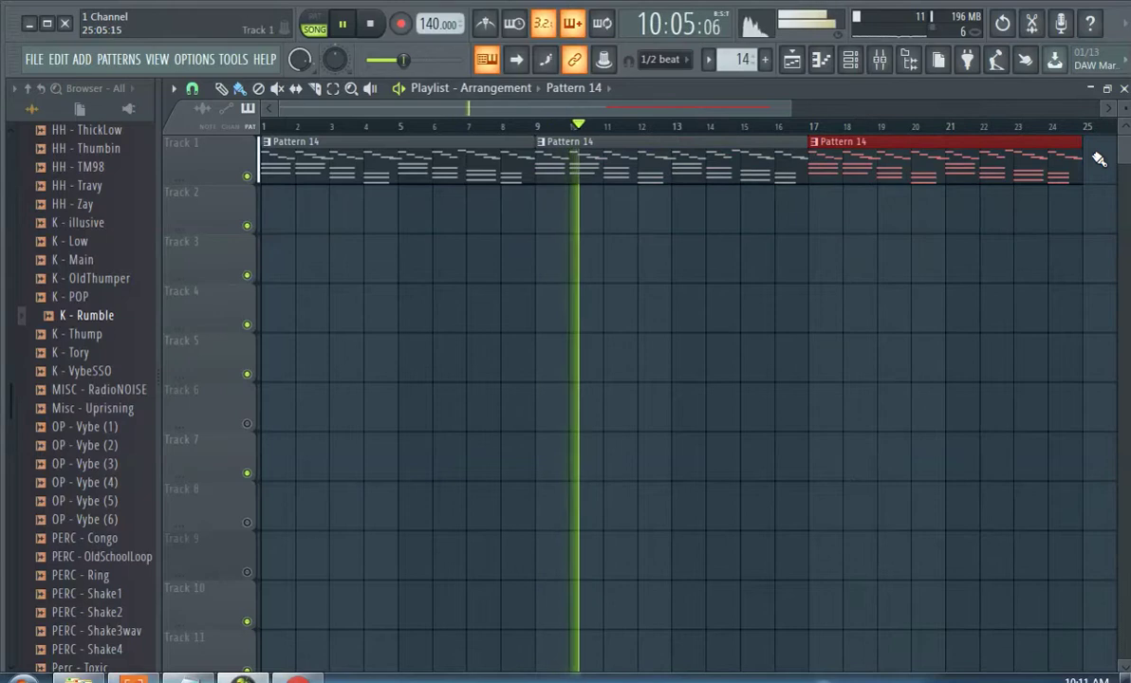
pyautogui.hotkey('ctrl', 'b')
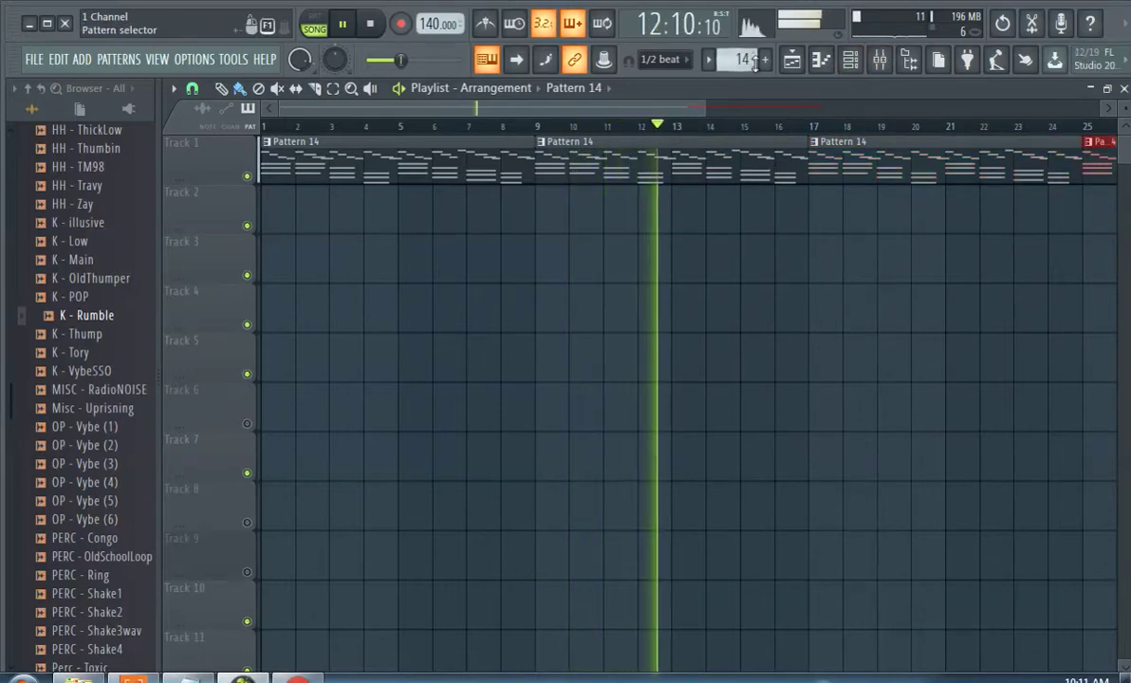
# Switch to Pattern 15 and place its clip at bar 1 of Track 2.
pyautogui.scroll(1, 744, 59)
pyautogui.click(287, 245)
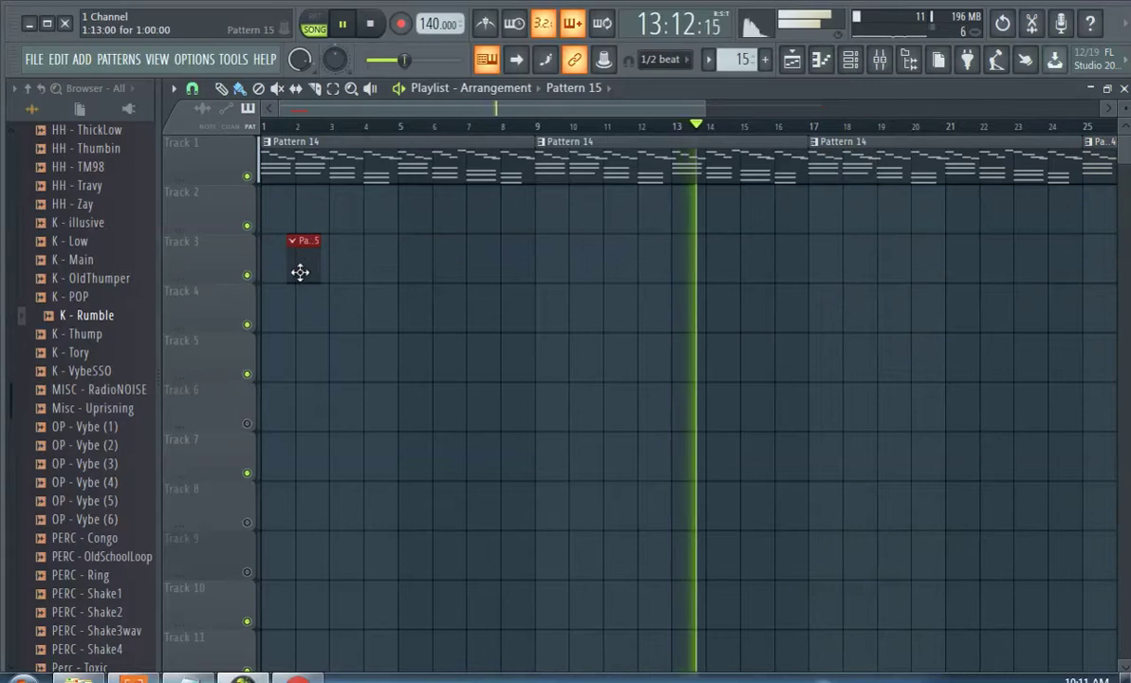
pyautogui.moveTo(299, 273); pyautogui.dragTo(207, 212)
# Add a Sytrus channel for Pattern 15 and load the Deep2 bass preset.
pyautogui.click(852, 67)
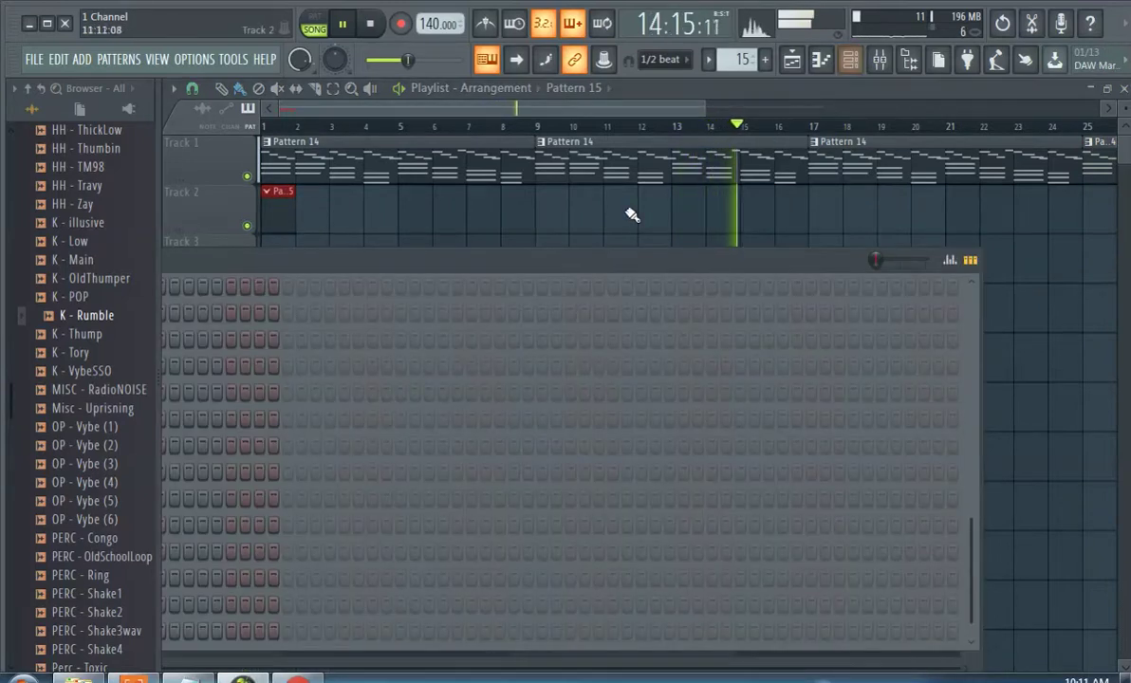
pyautogui.click(82, 59)
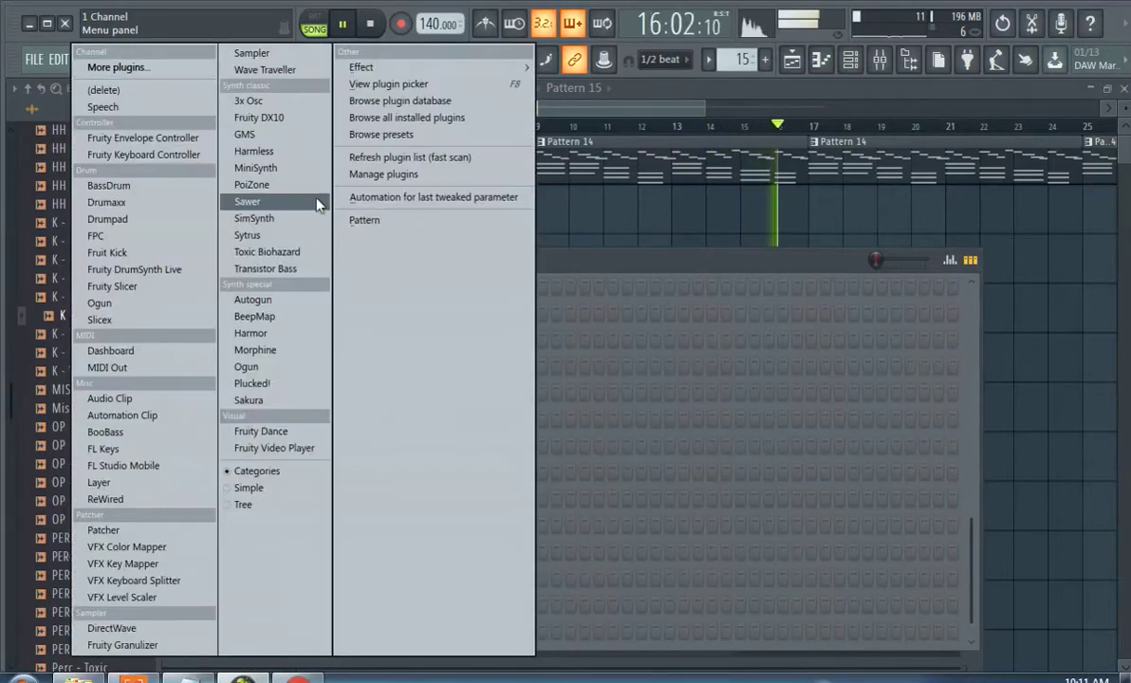
pyautogui.click(304, 238)
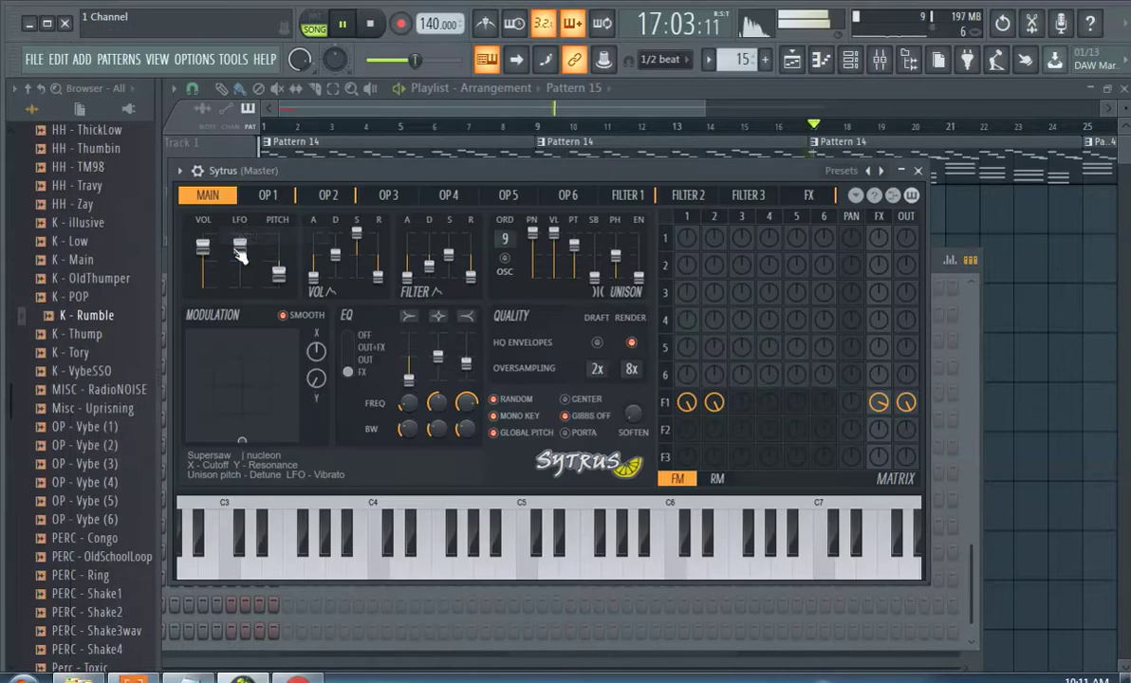
pyautogui.click(179, 173)
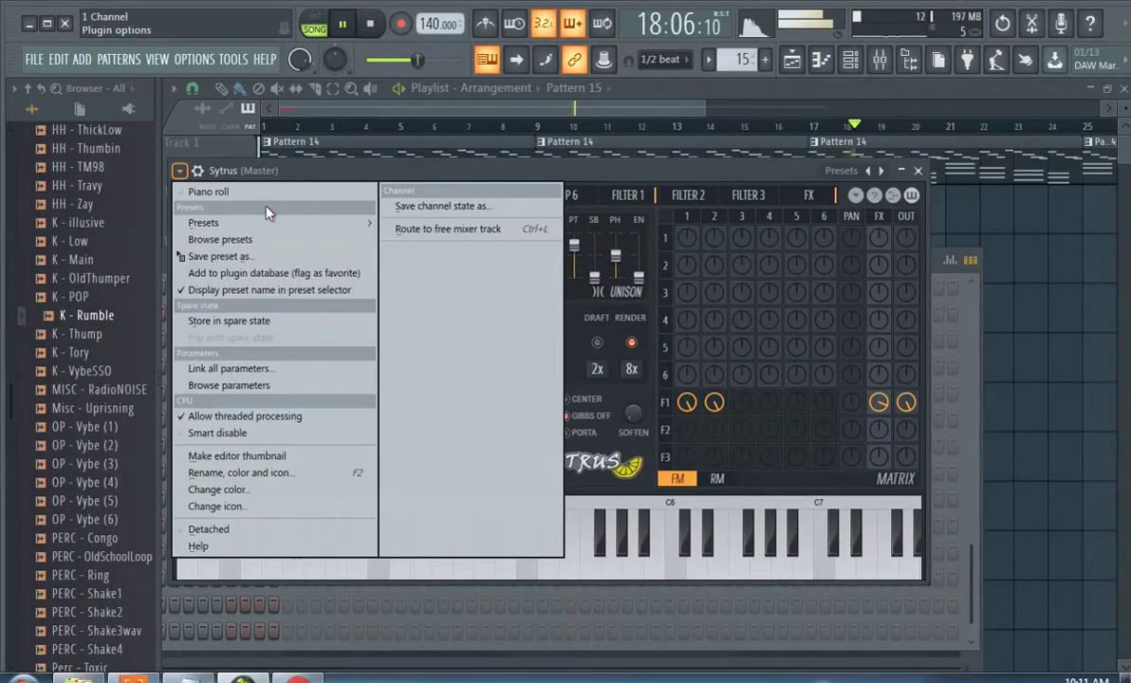
pyautogui.moveTo(281, 212)
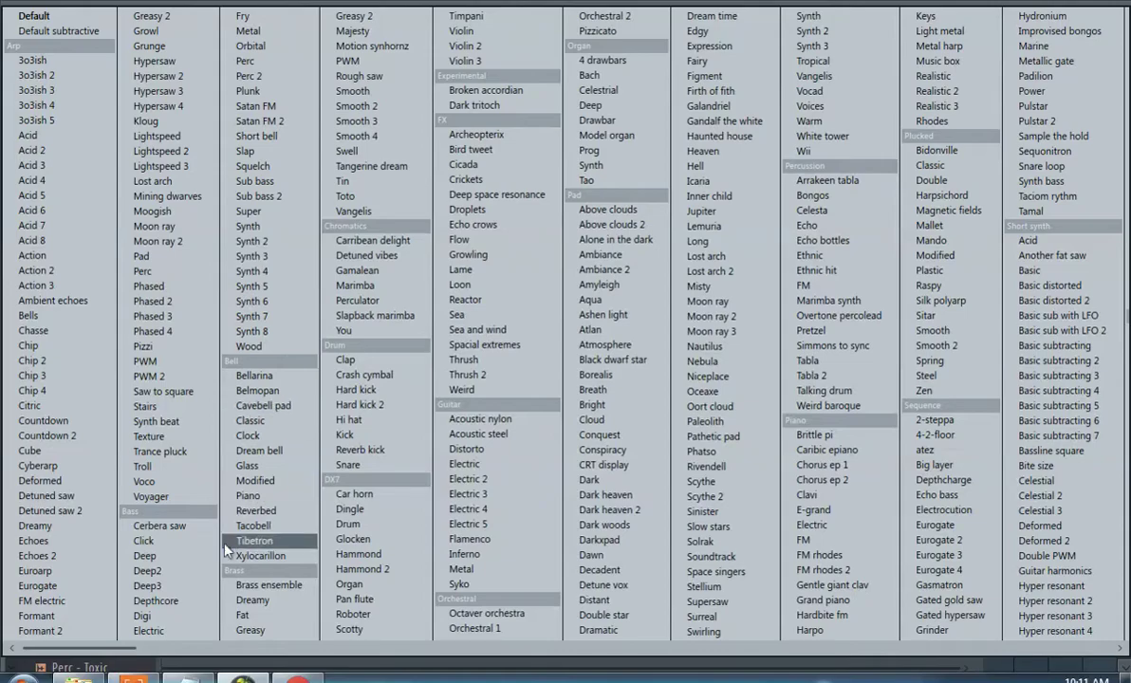
pyautogui.click(152, 570)
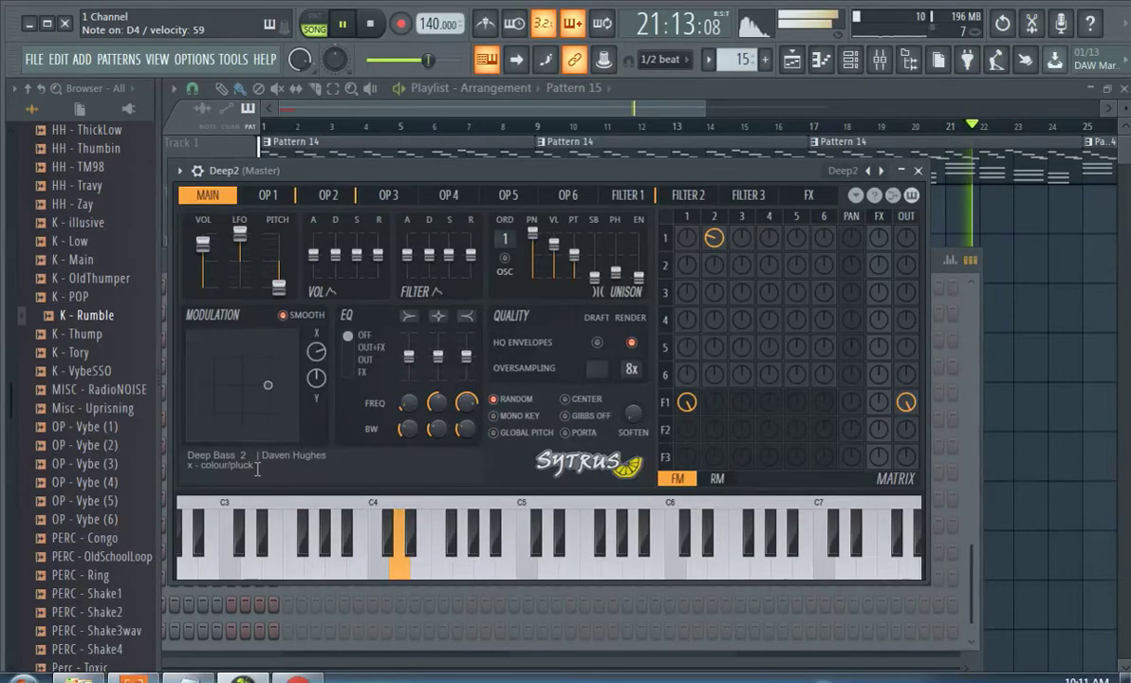
# Route the Melotron Flute channel to mixer track 18 and the Deep2 channel to mixer track 19.
pyautogui.click(879, 61)
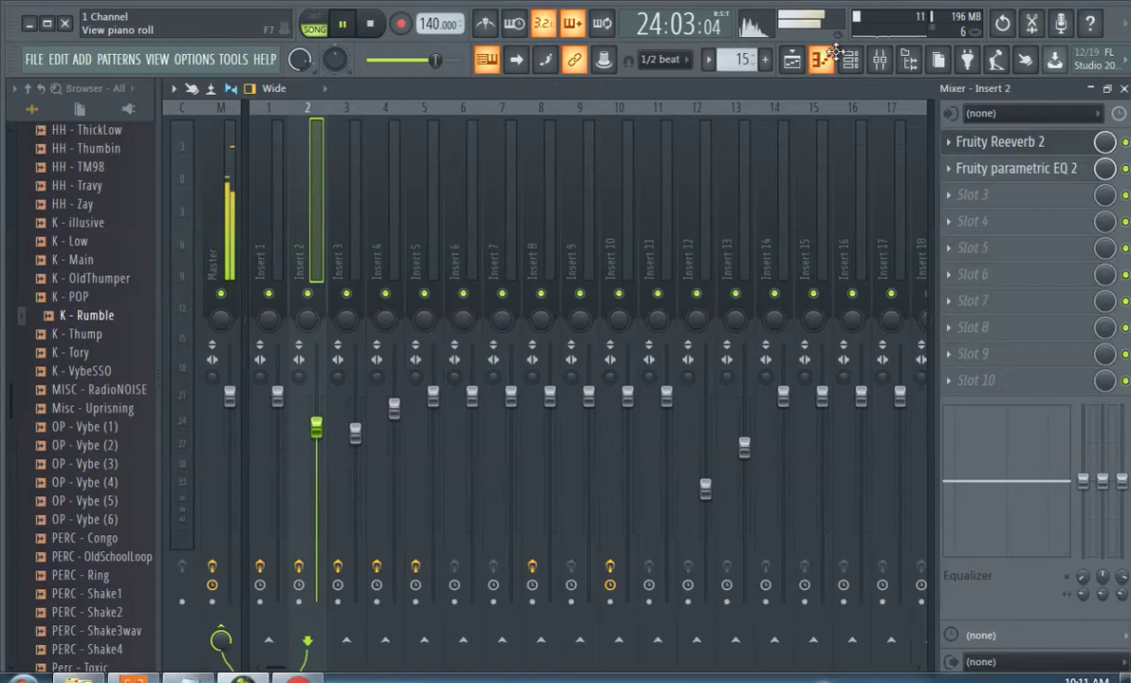
pyautogui.click(851, 58)
pyautogui.moveTo(511, 248); pyautogui.dragTo(711, 173)
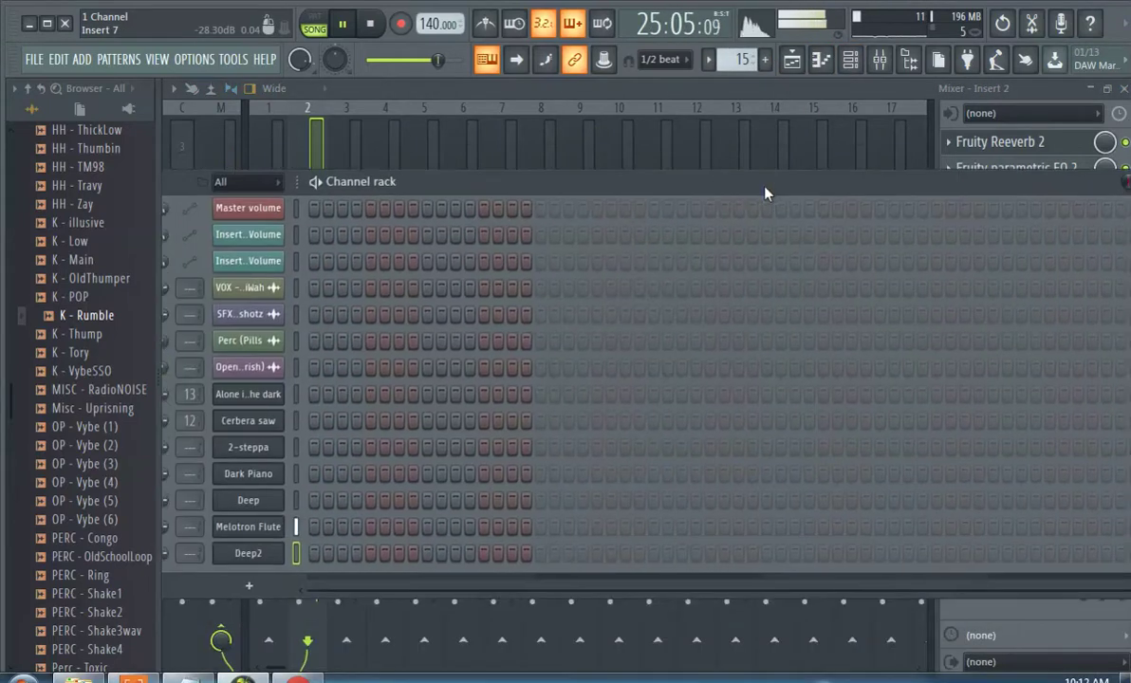
pyautogui.scroll(2, 198, 542)
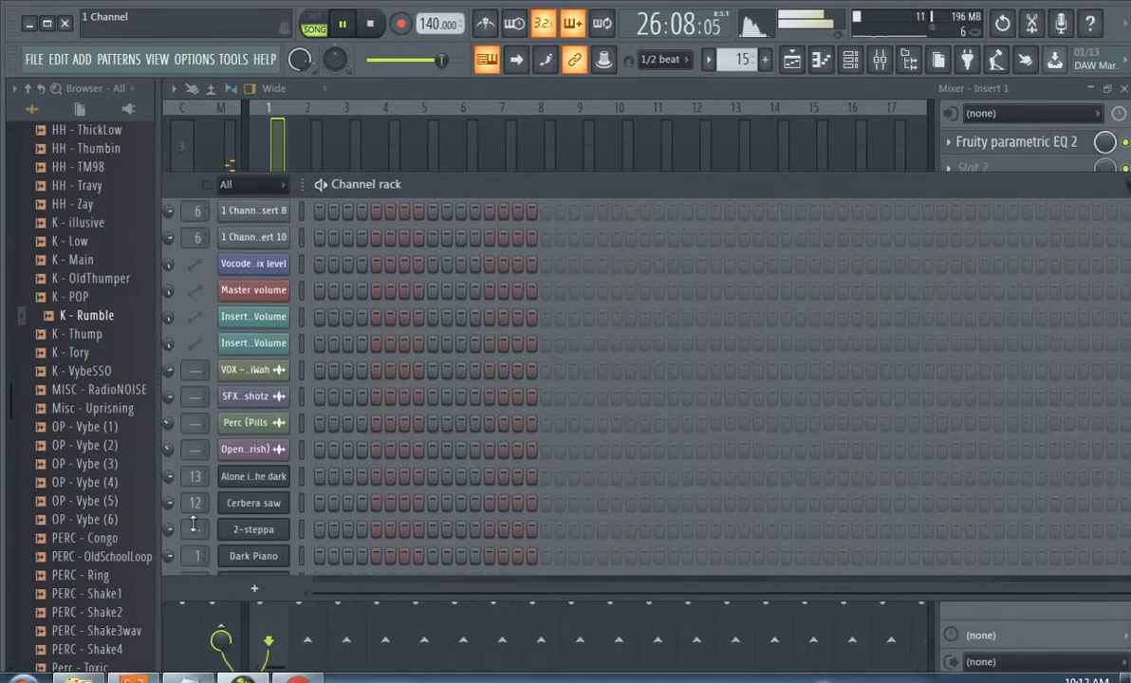
pyautogui.scroll(-2, 294, 491)
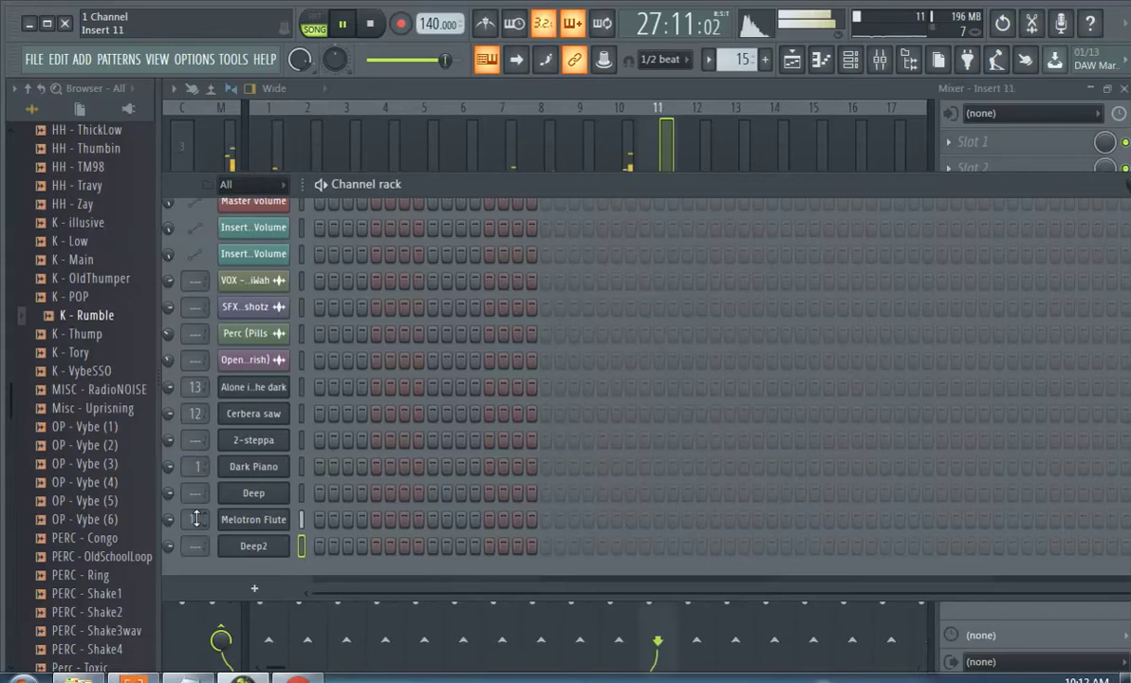
pyautogui.moveTo(196, 519); pyautogui.dragTo(198, 508)
pyautogui.moveTo(201, 556); pyautogui.dragTo(200, 551)
pyautogui.scroll(9, 200, 551)
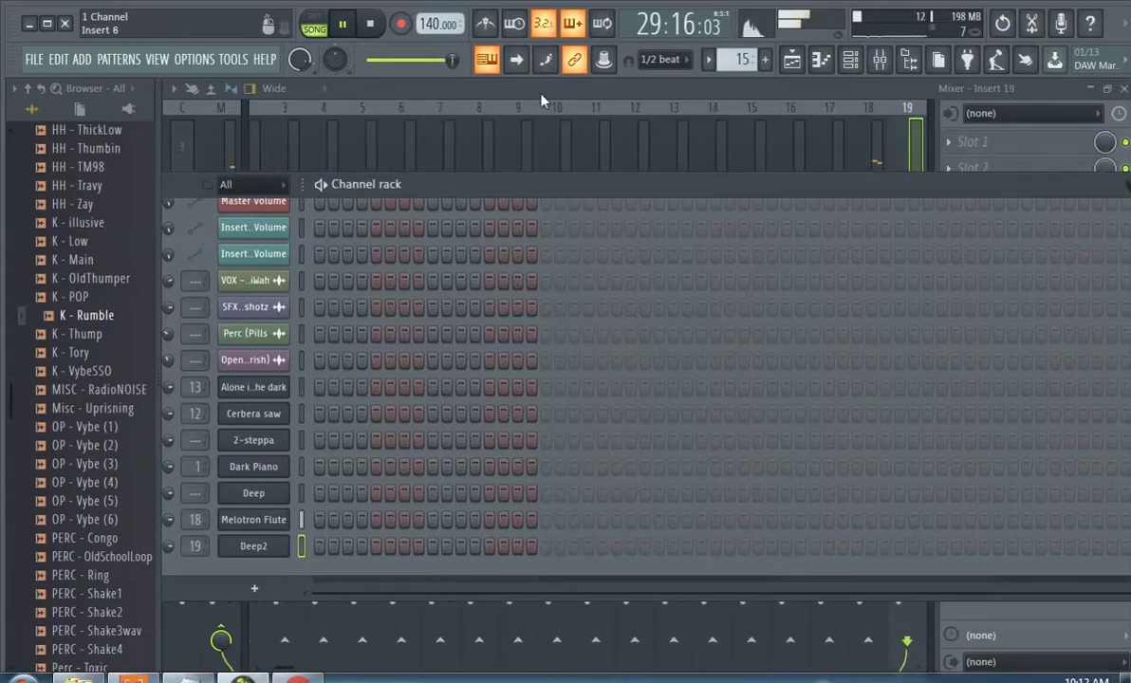
# Lower the mixer level of Insert 18 and load Fruity Convolver in its first effect slot.
pyautogui.click(764, 92)
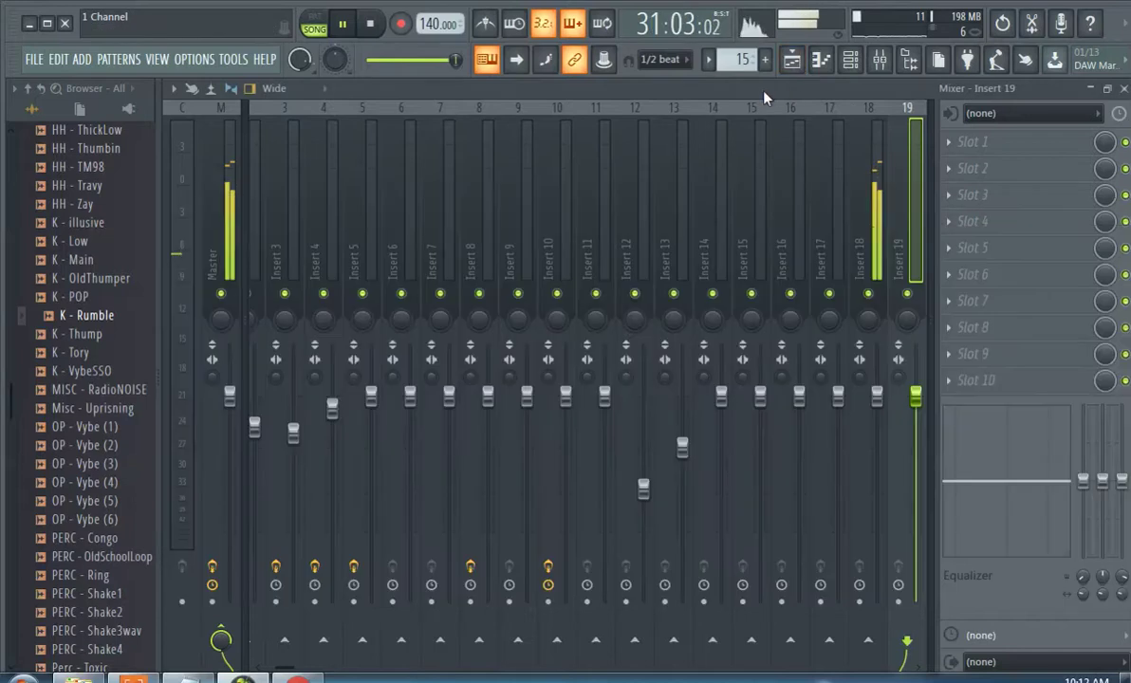
pyautogui.click(876, 396)
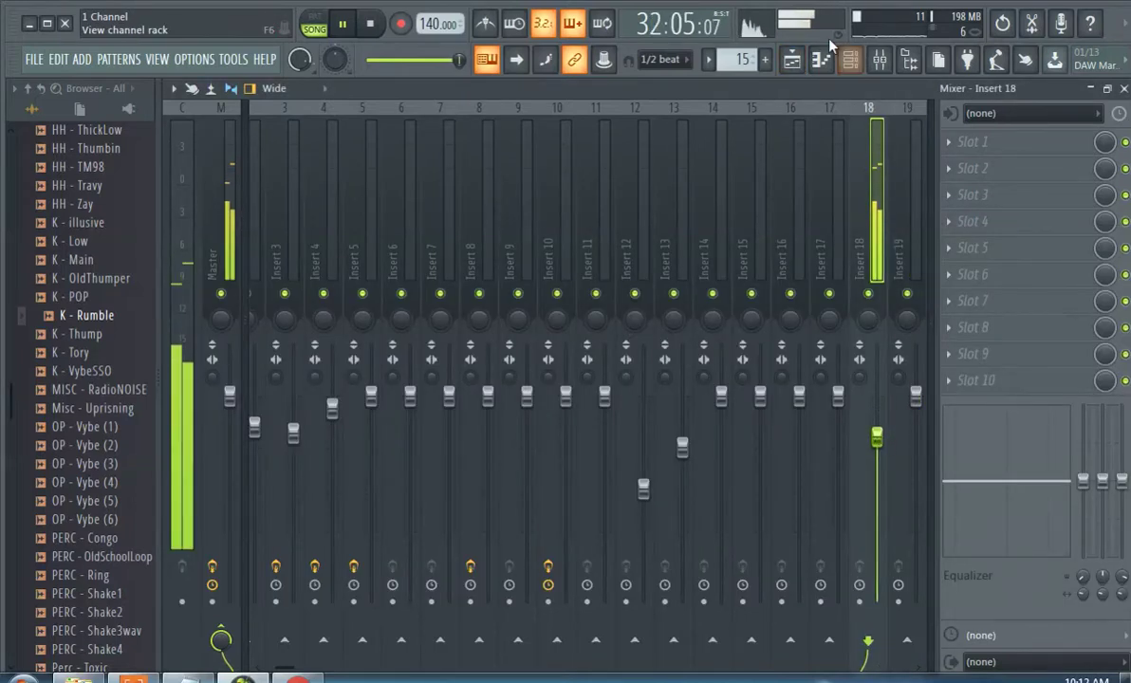
pyautogui.click(856, 60)
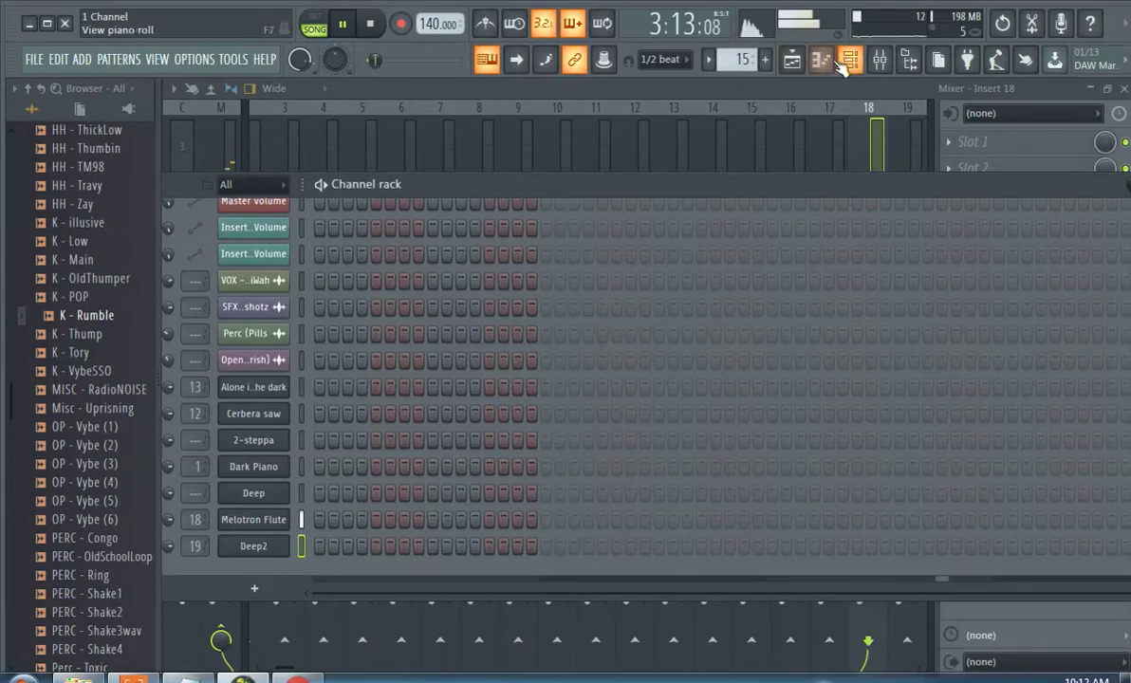
pyautogui.click(253, 520)
pyautogui.click(985, 145)
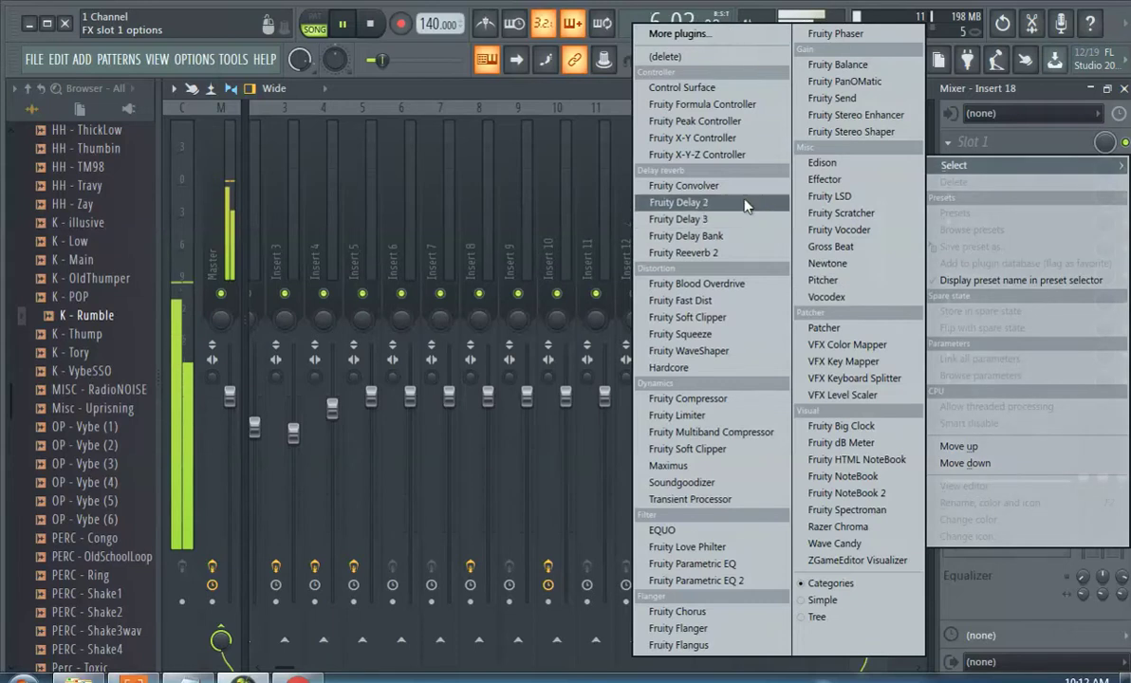
pyautogui.click(732, 188)
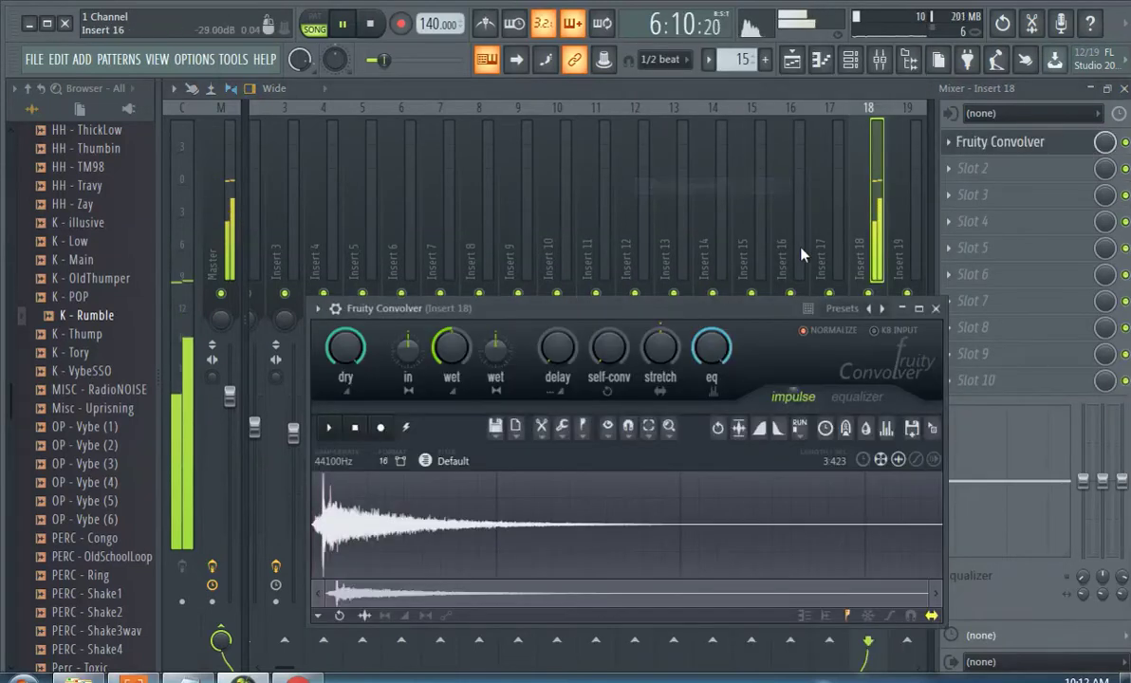
# Return to the playlist, open the Deep2 channel's Sytrus editor and change its preset to Deep3.
pyautogui.click(788, 70)
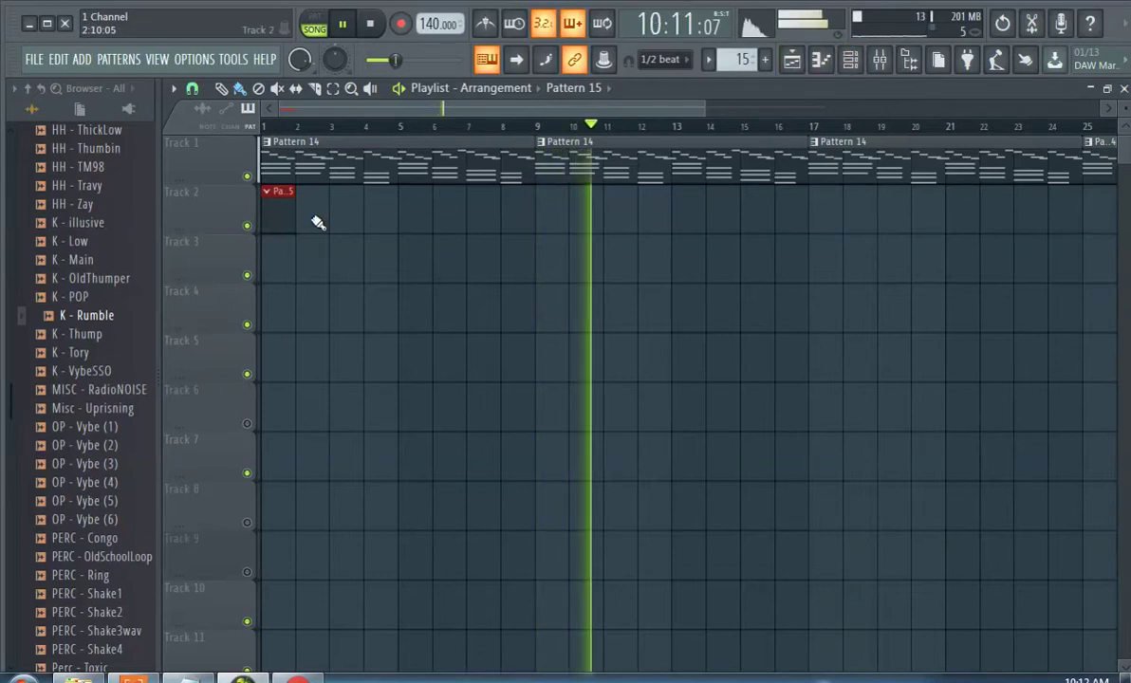
pyautogui.click(851, 60)
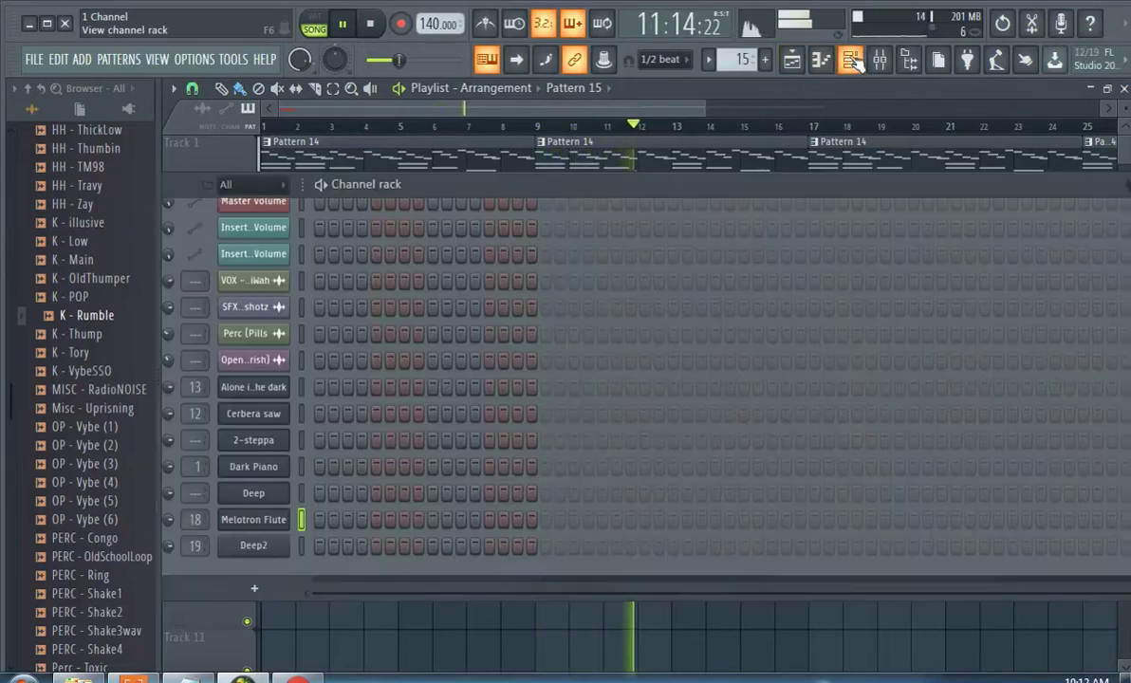
pyautogui.click(276, 548)
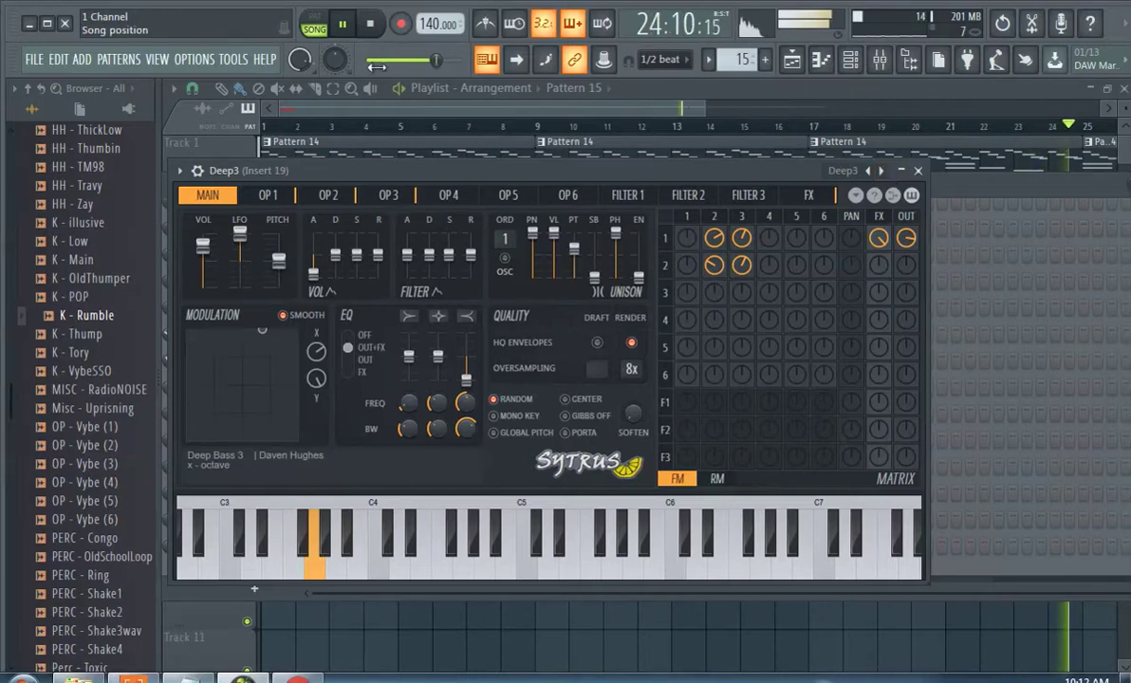
# Record a 16-bar Deep3 bass line into Pattern 15 from the song start and duplicate its clip at bar 17 on Track 2.
pyautogui.click(344, 30)
pyautogui.moveTo(438, 60); pyautogui.dragTo(365, 60)
pyautogui.click(400, 24)
pyautogui.click(343, 24)
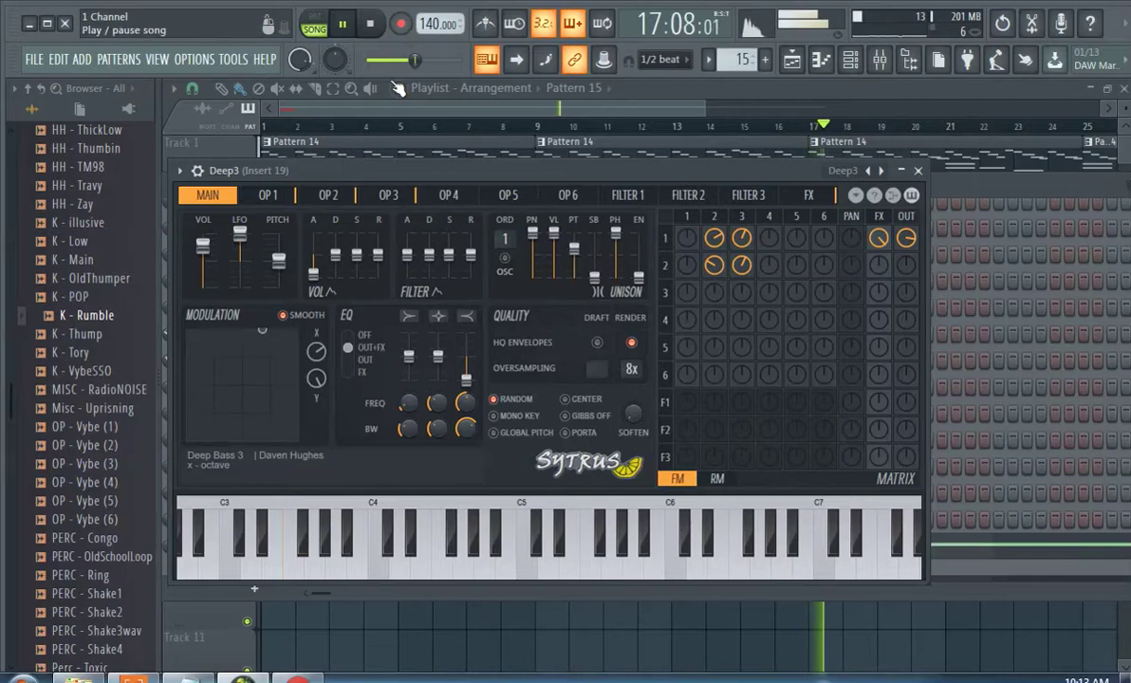
pyautogui.click(267, 99)
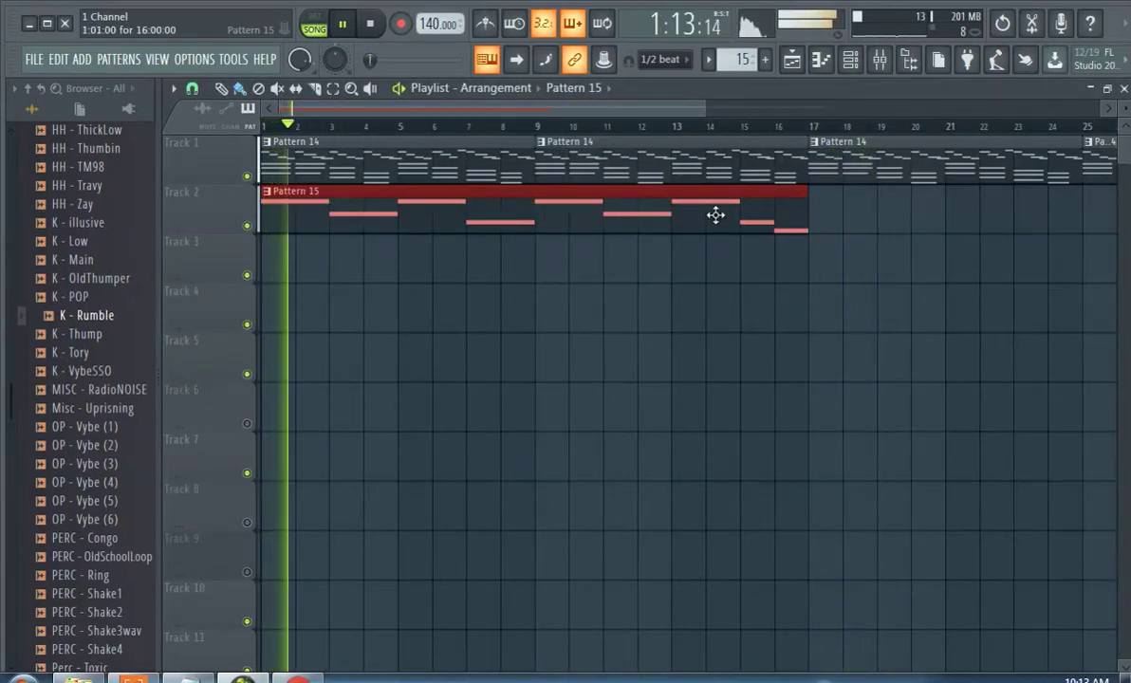
pyautogui.hotkey('ctrl', 'b')
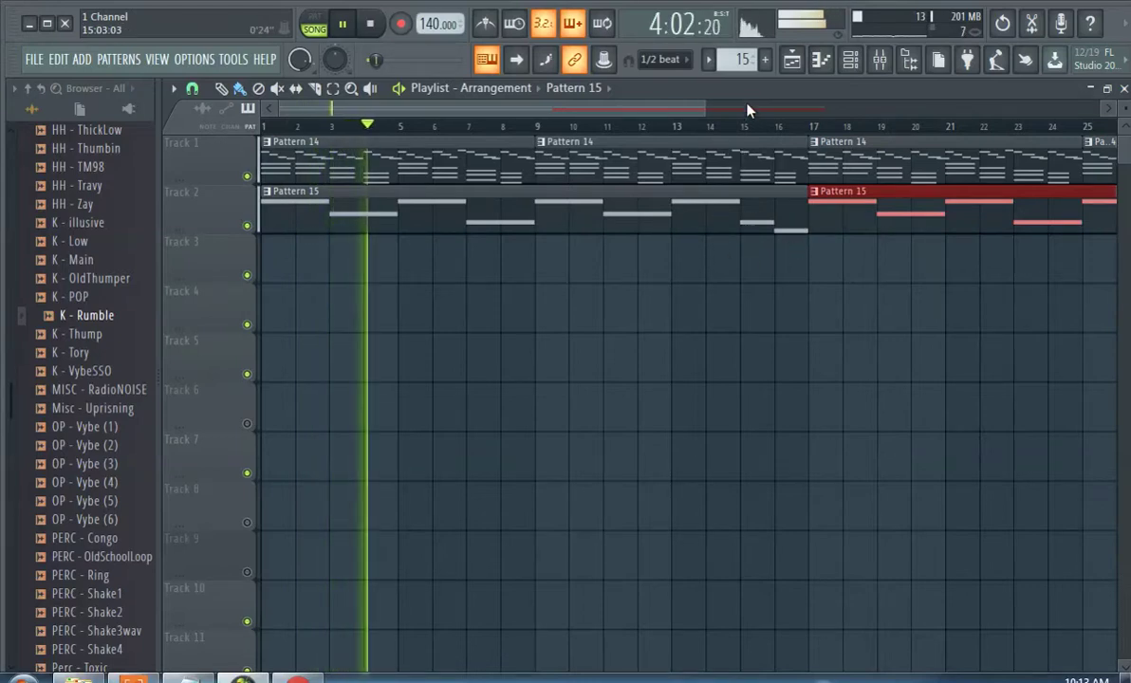
# Create Pattern 16 with its default name and place its clip at bar 1 of Track 3.
pyautogui.click(764, 59)
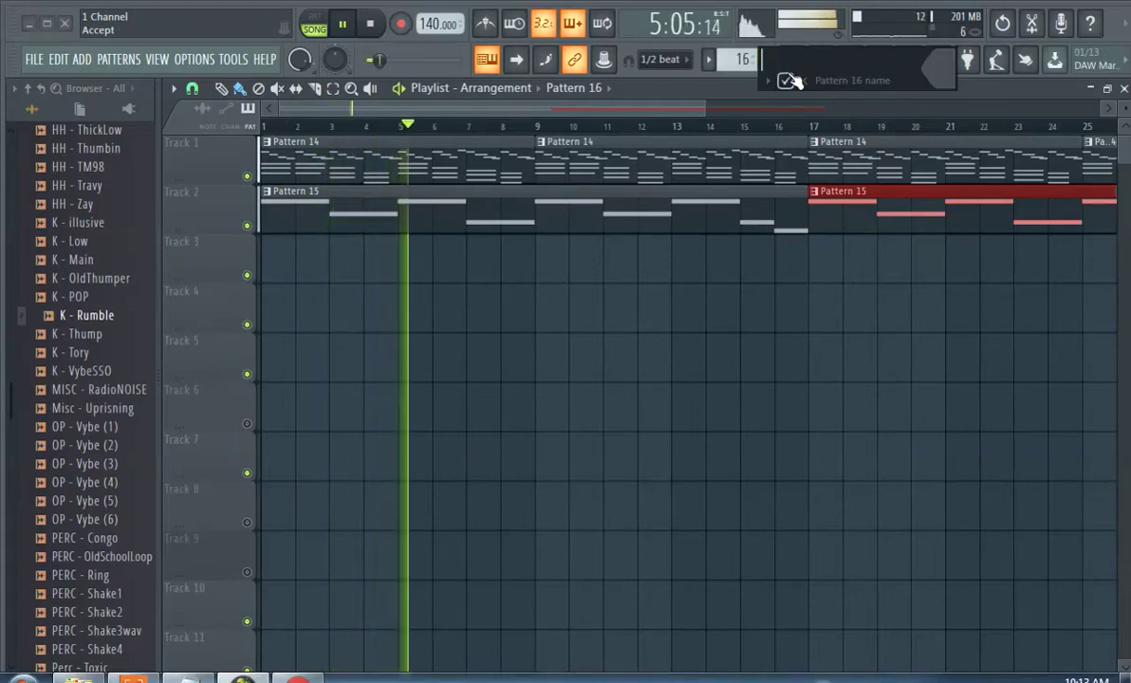
pyautogui.click(786, 80)
pyautogui.moveTo(326, 259); pyautogui.dragTo(287, 257)
# Add another Sytrus channel to the channel rack for Pattern 16.
pyautogui.click(851, 61)
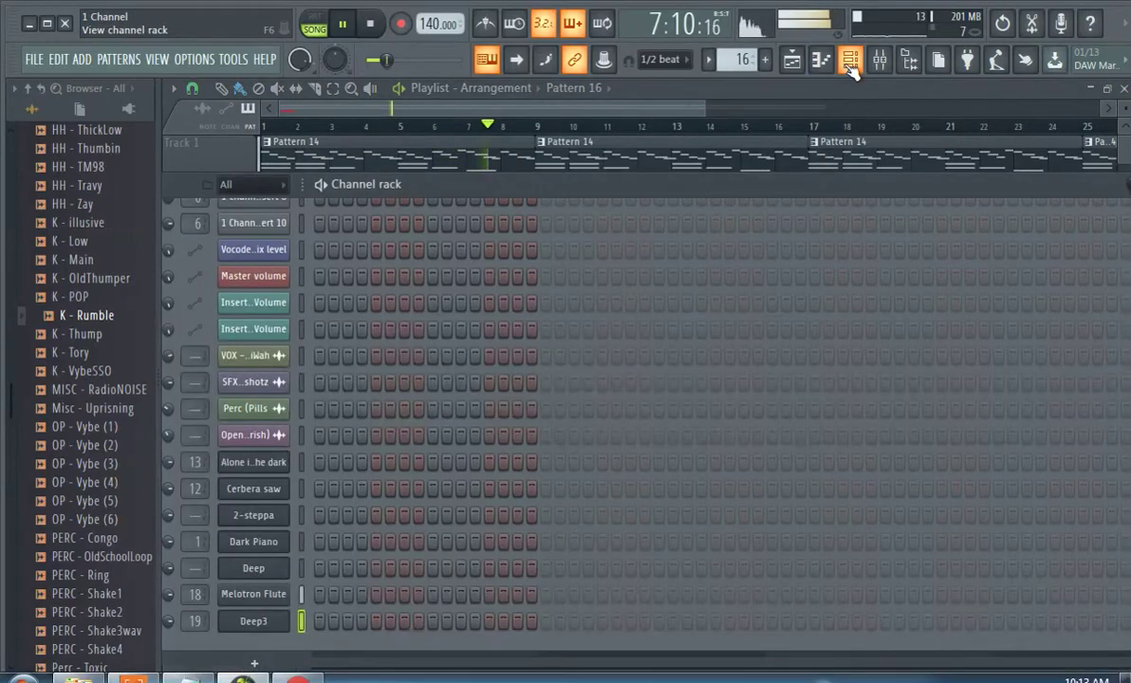
pyautogui.click(81, 60)
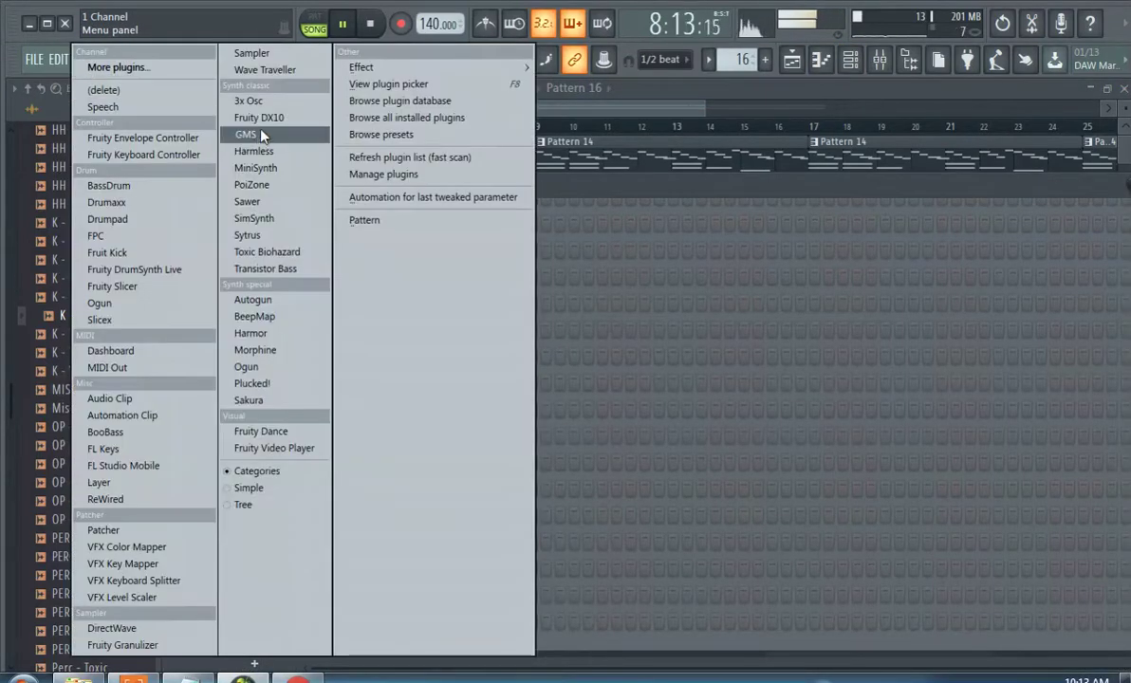
pyautogui.click(280, 234)
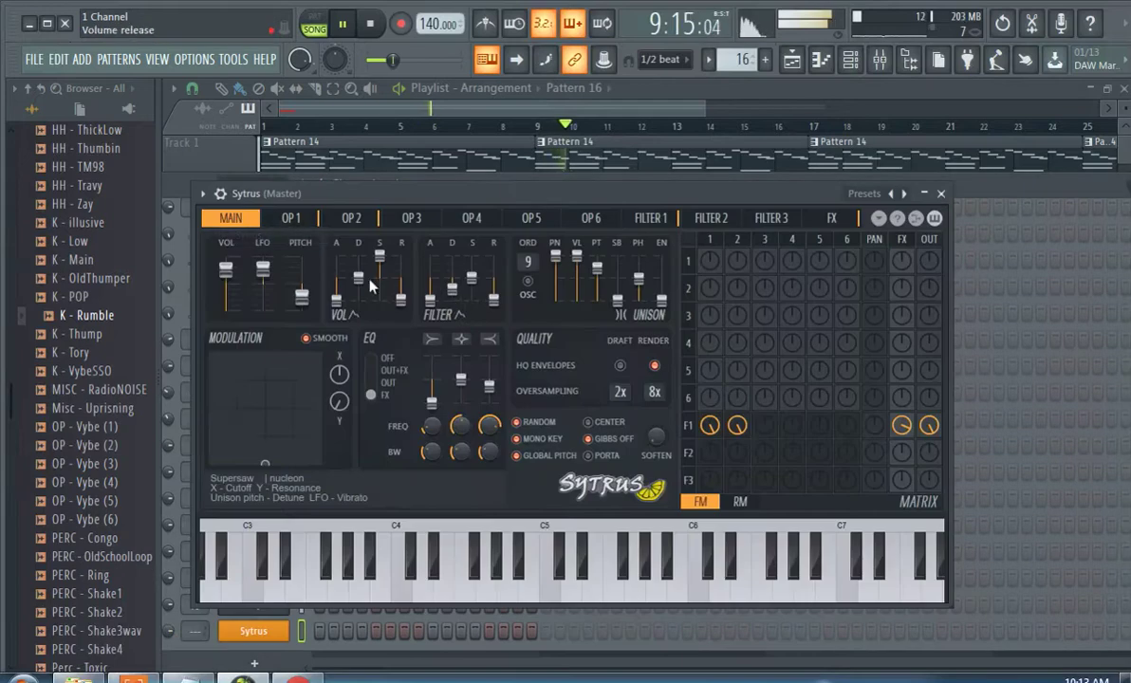
# Load the Analog Kick preset from the X Nucleon drum presets into the new Sytrus channel and close its editor.
pyautogui.click(203, 194)
pyautogui.moveTo(301, 246)
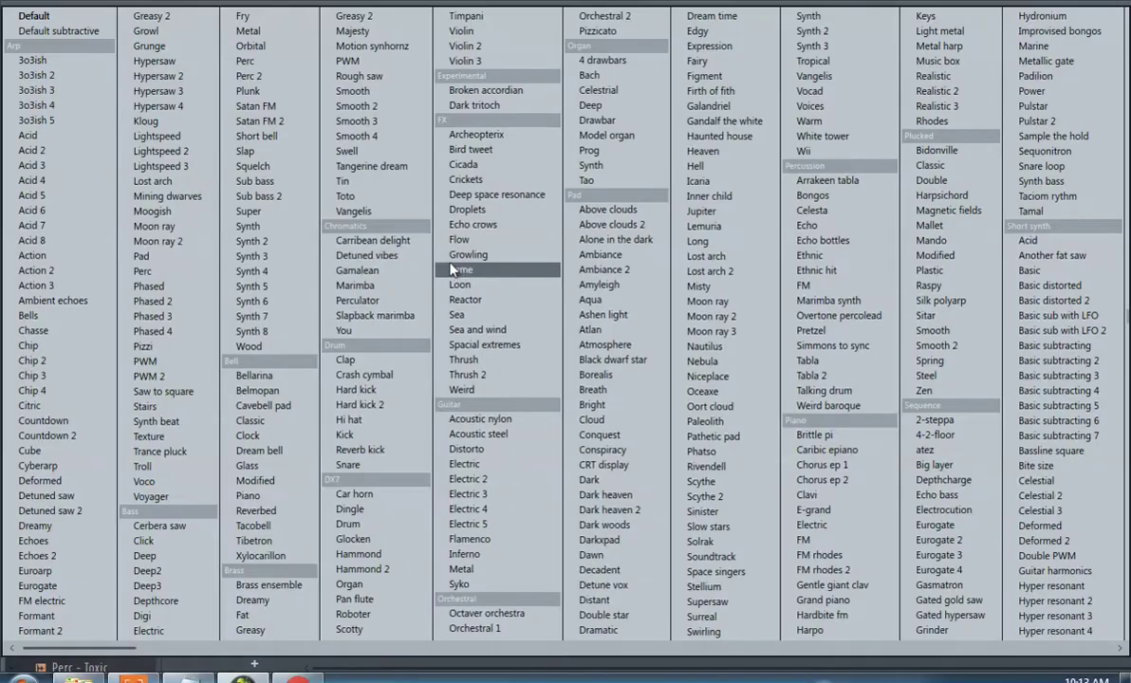
pyautogui.scroll(-4, 610, 375)
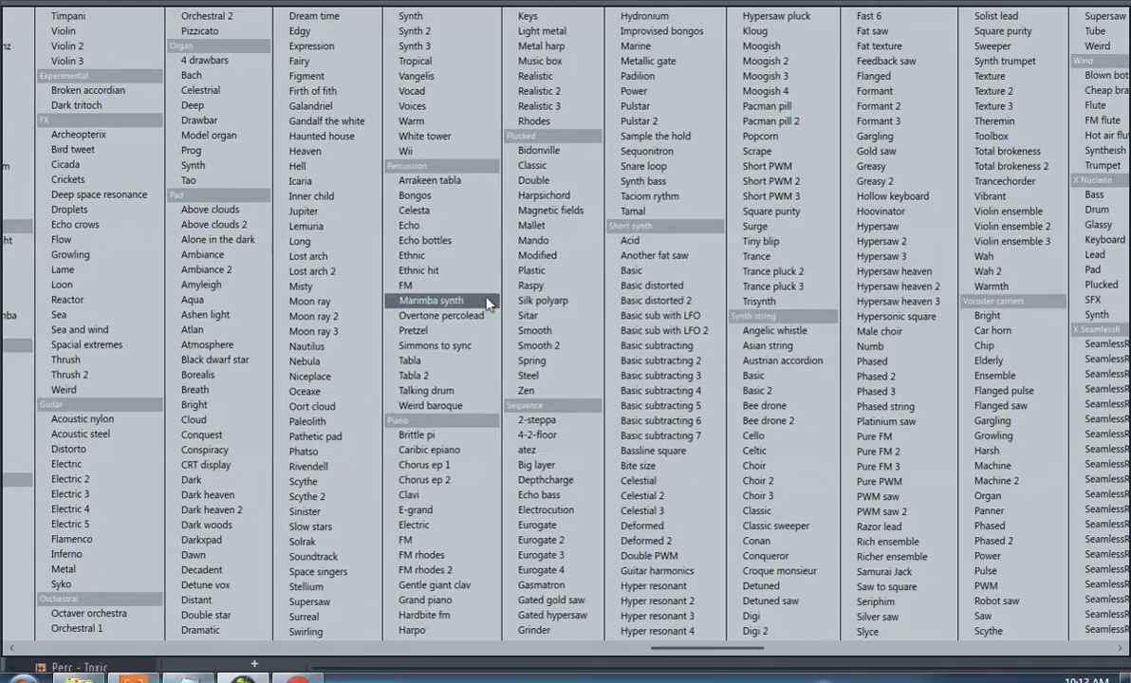
pyautogui.scroll(-2, 664, 263)
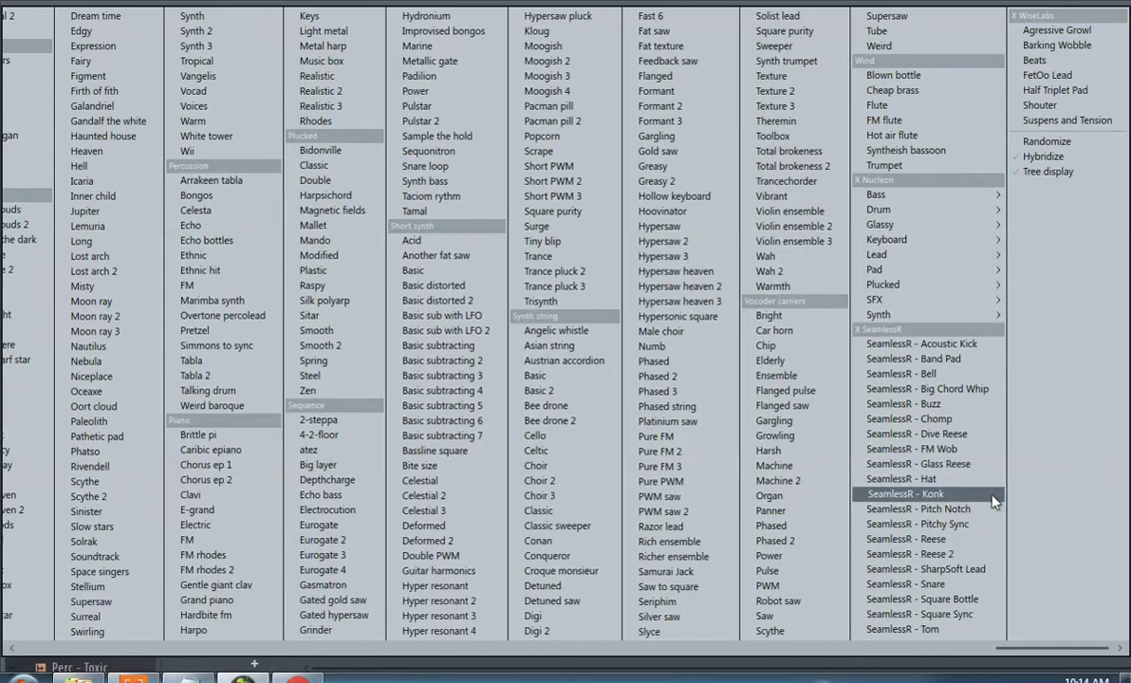
pyautogui.moveTo(892, 213)
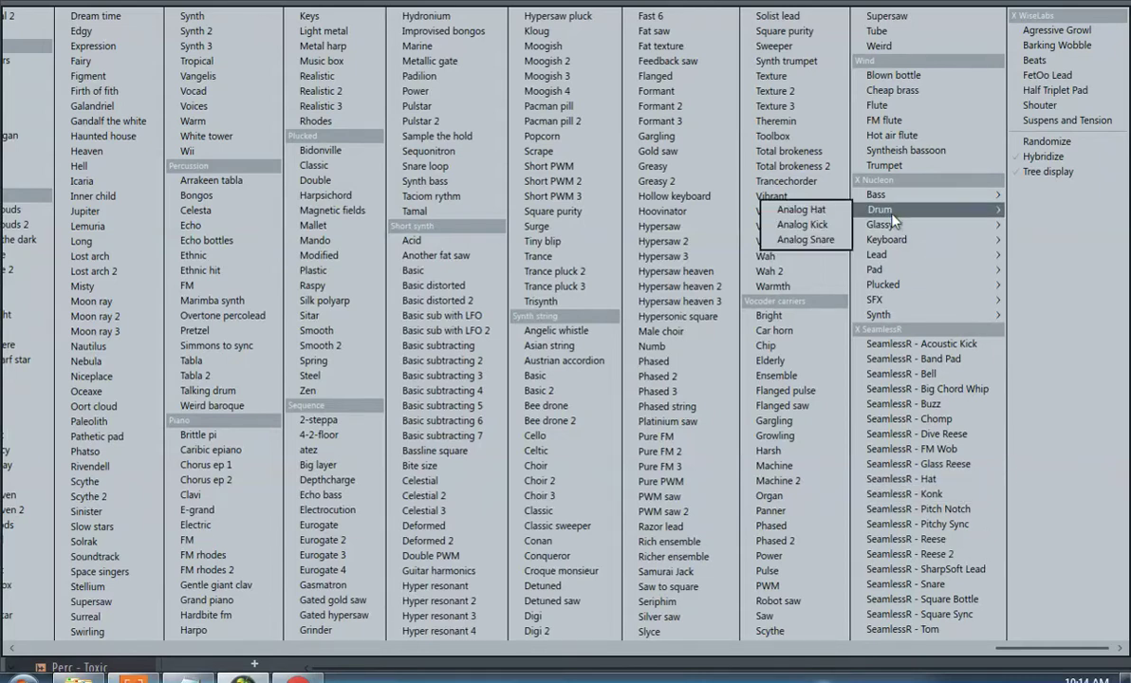
pyautogui.click(789, 225)
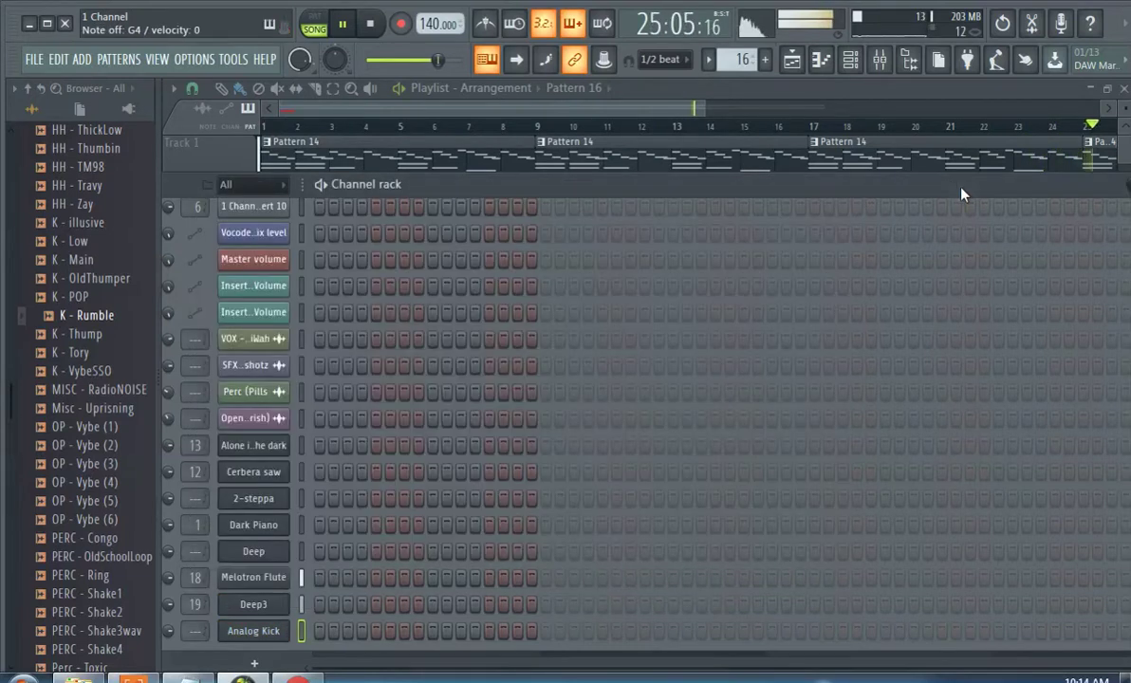
pyautogui.click(940, 193)
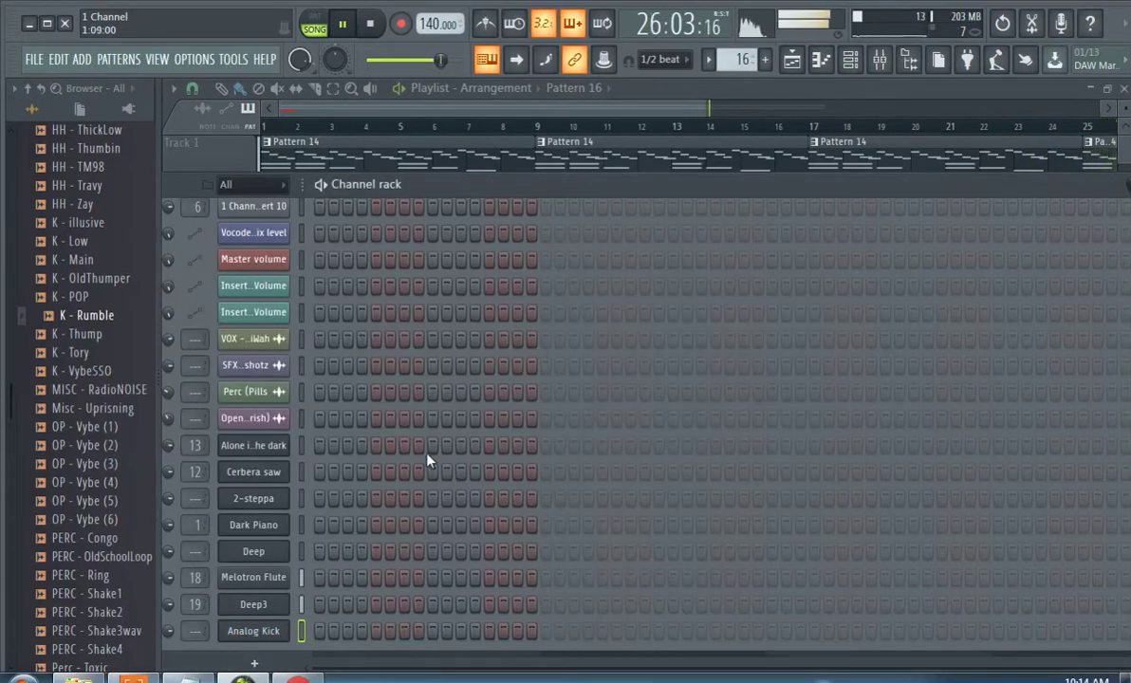
# Route the Analog Kick channel to mixer track 20 and place a kick hit on step 1 of Pattern 16.
pyautogui.scroll(-1, 413, 488)
pyautogui.moveTo(435, 190); pyautogui.dragTo(444, 132)
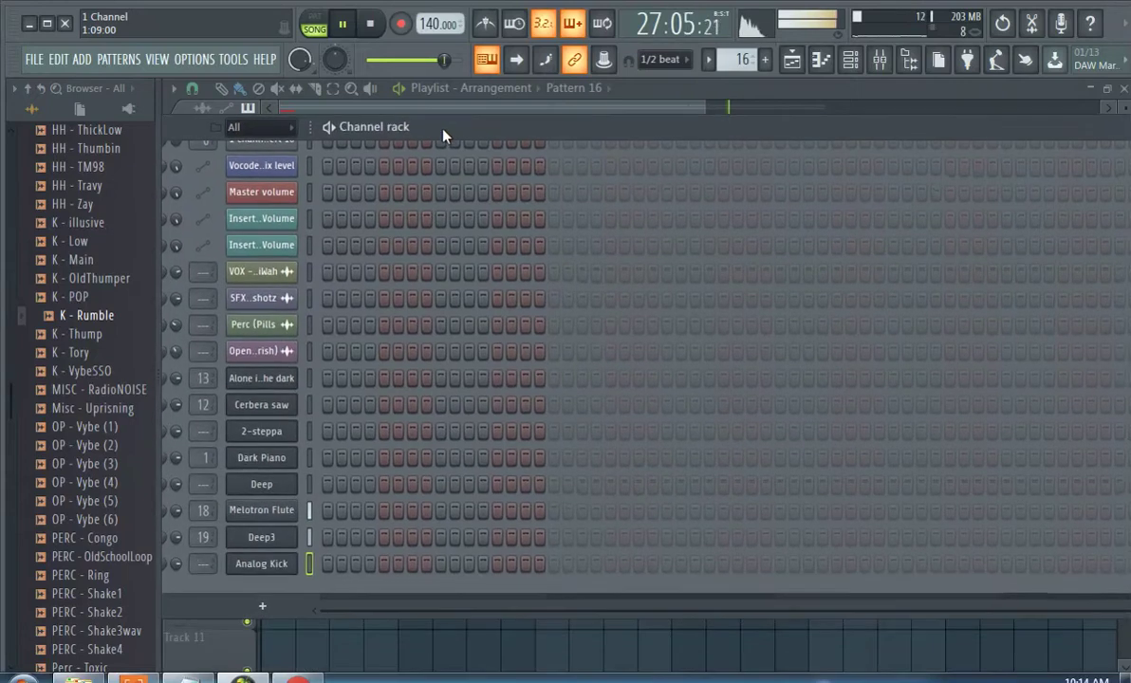
pyautogui.scroll(3, 209, 580)
pyautogui.scroll(-3, 318, 542)
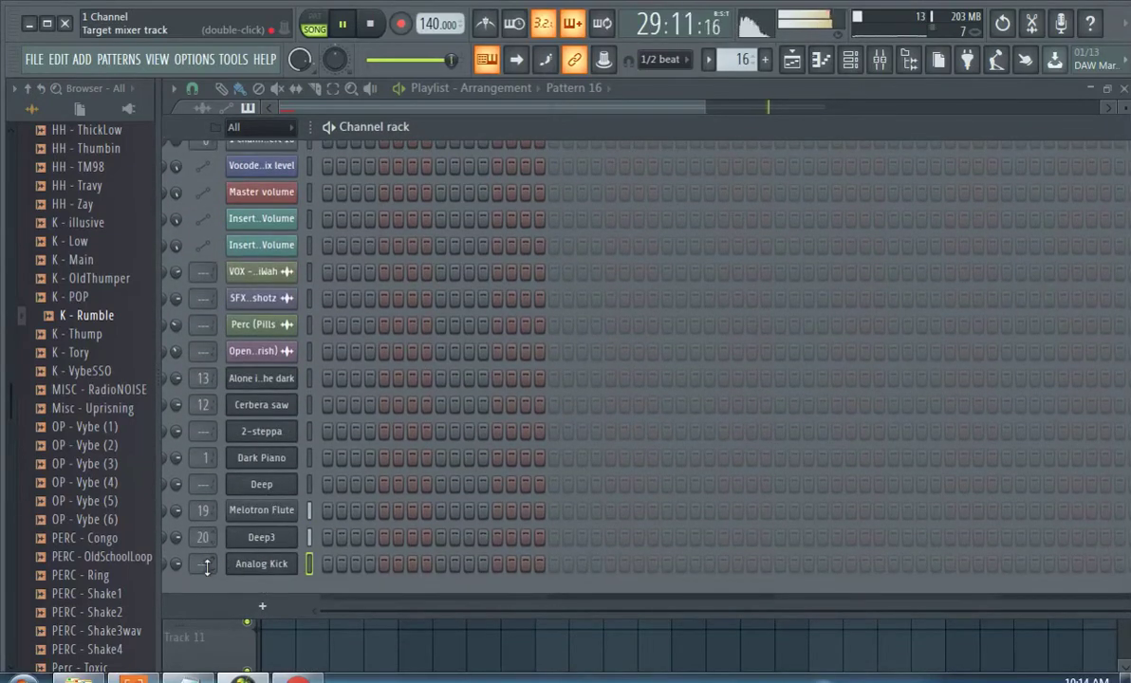
pyautogui.scroll(-1, 203, 538)
pyautogui.scroll(1, 211, 562)
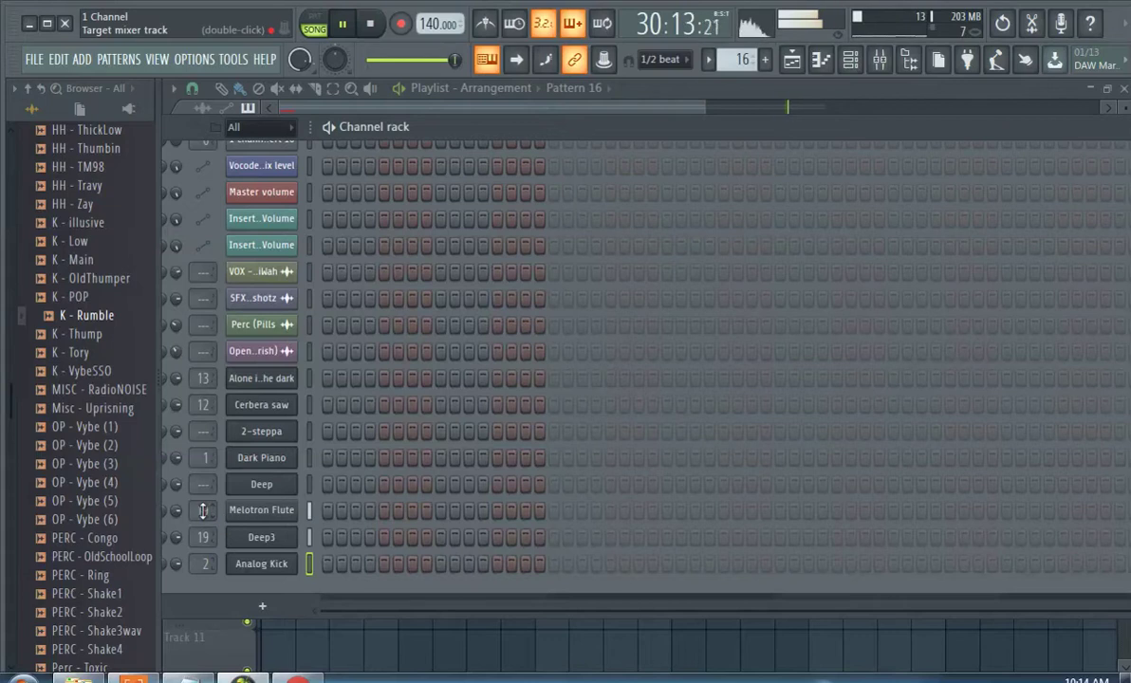
pyautogui.scroll(-1, 205, 512)
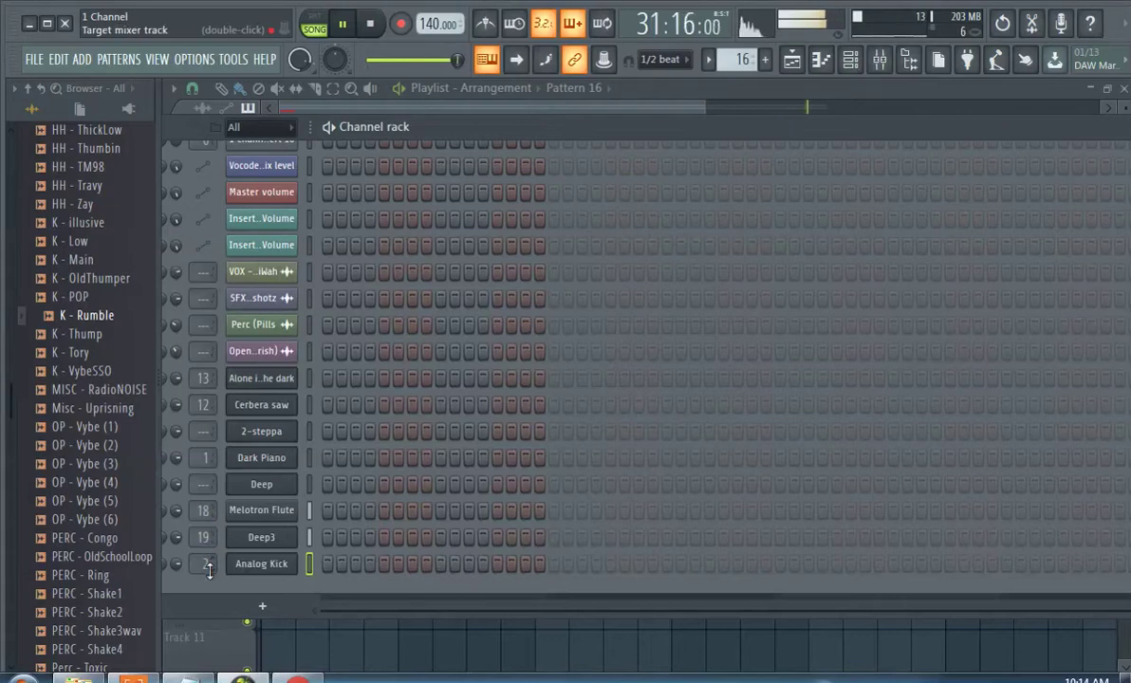
pyautogui.scroll(1, 209, 569)
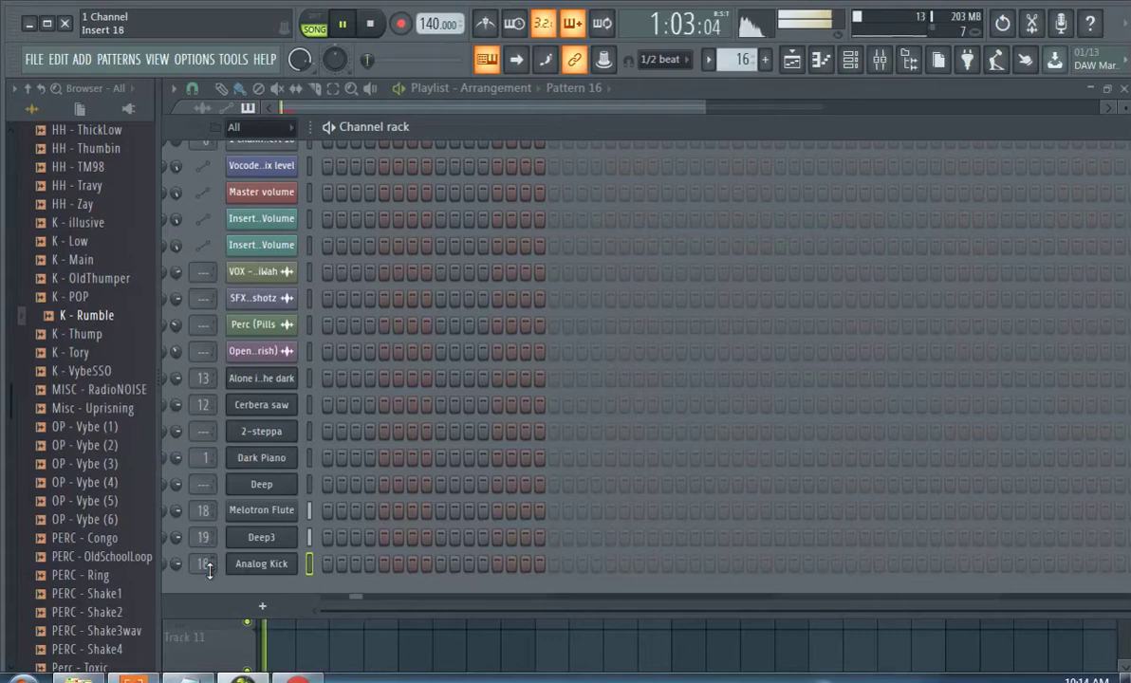
pyautogui.click(327, 563)
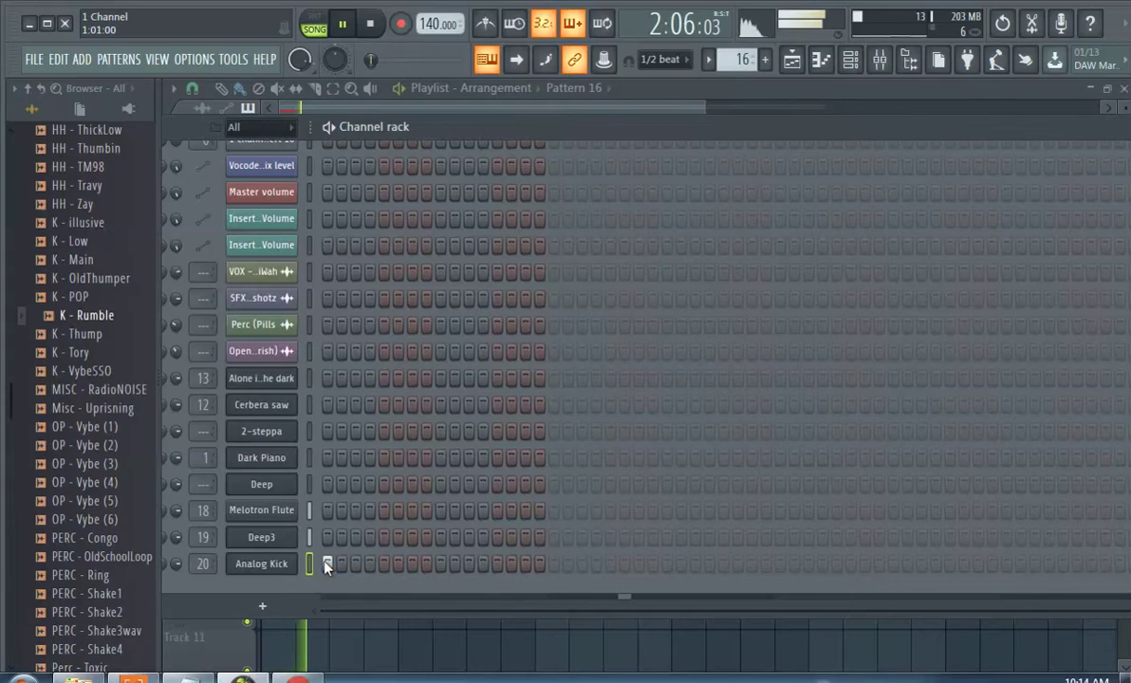
# Add a Sytrus channel, load the SeamlessR - Snare preset into it and route it to mixer track 21.
pyautogui.click(82, 59)
pyautogui.click(248, 235)
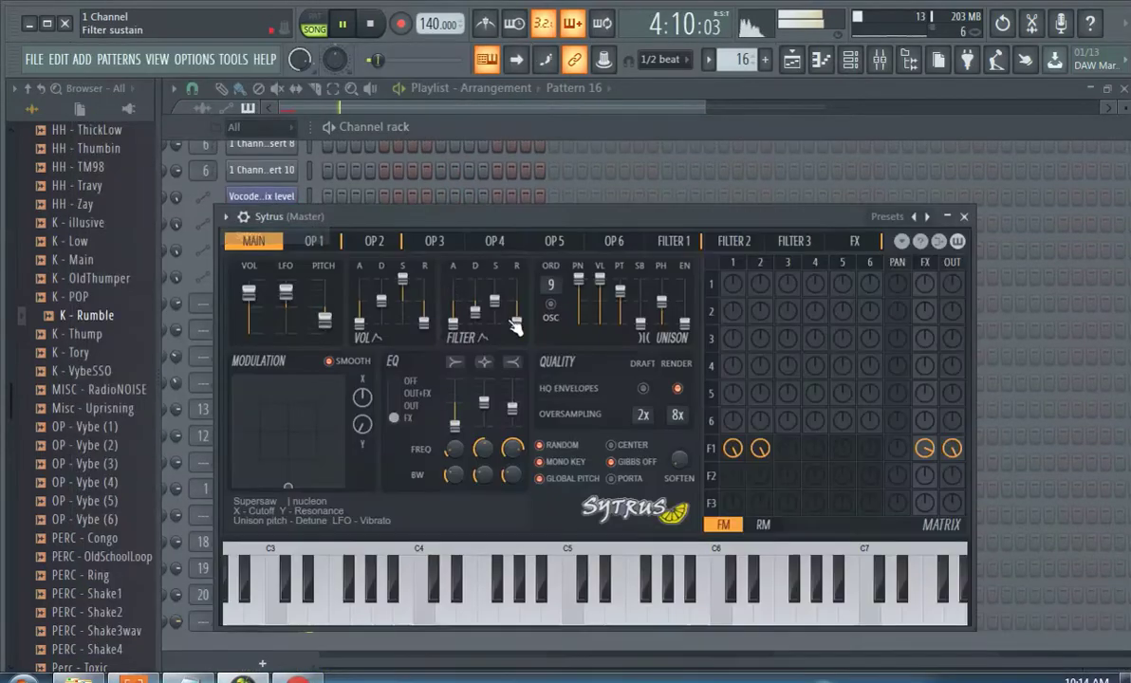
pyautogui.click(225, 216)
pyautogui.moveTo(275, 262)
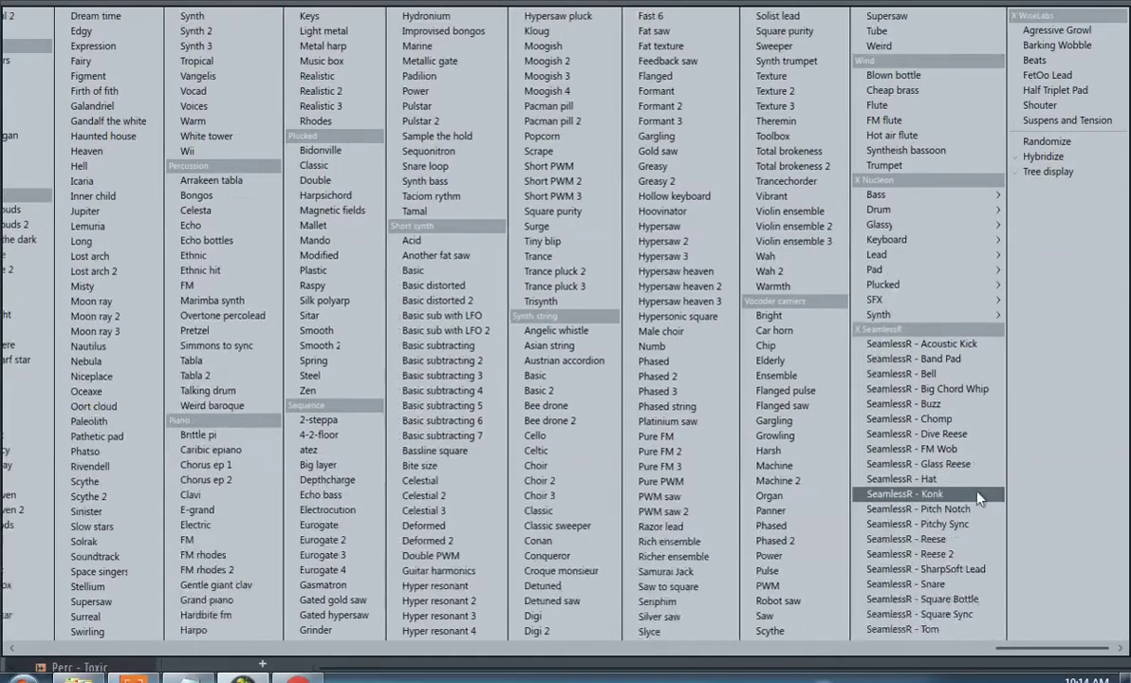
pyautogui.click(960, 583)
pyautogui.click(430, 140)
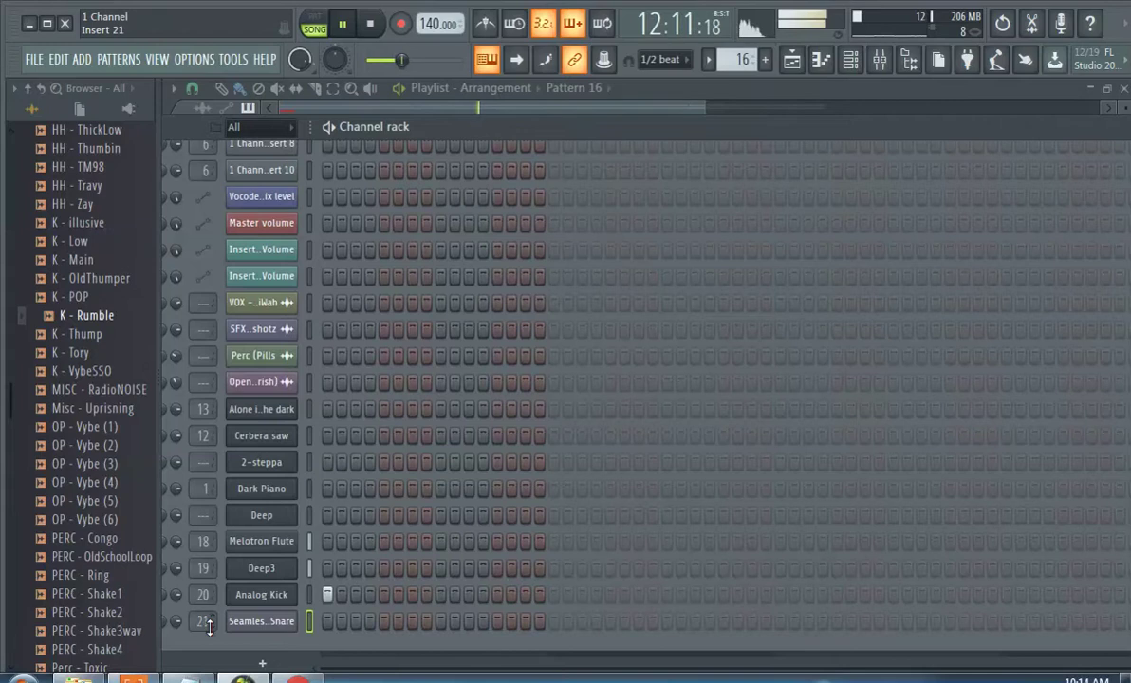
# Clear the Analog Kick hit on step 1, place snare hits on steps 9, 25, 37, 49 and 53, and replay the song from bar 1.
pyautogui.rightClick(328, 596)
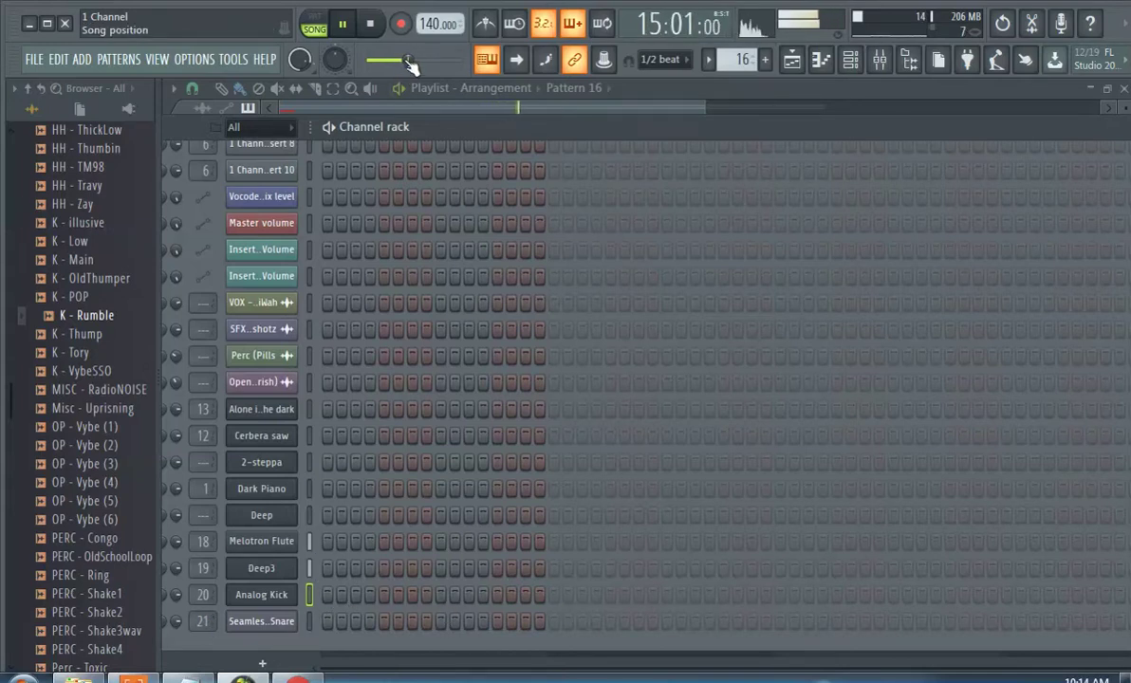
pyautogui.moveTo(410, 64); pyautogui.dragTo(368, 63)
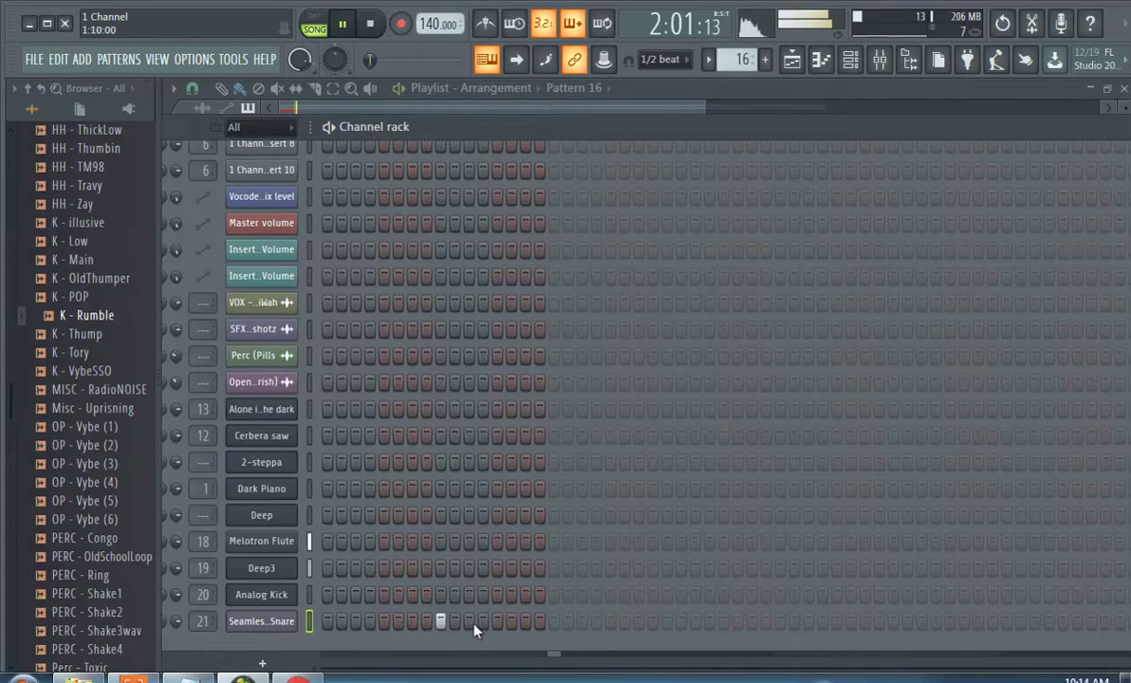
pyautogui.click(666, 621)
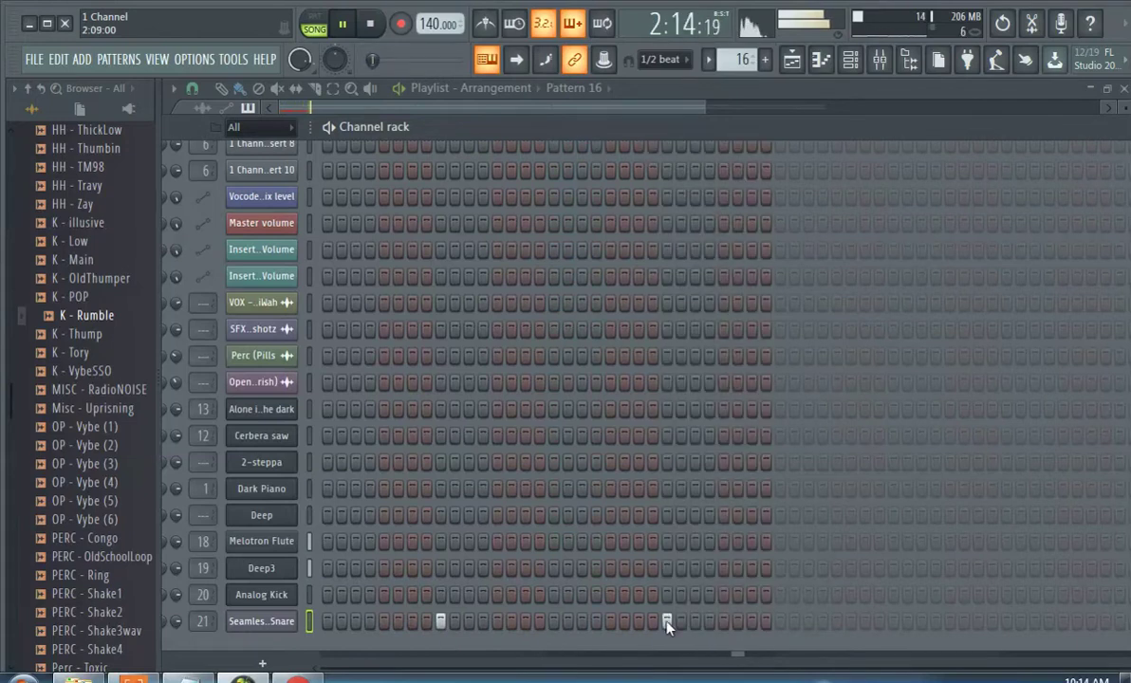
pyautogui.click(836, 621)
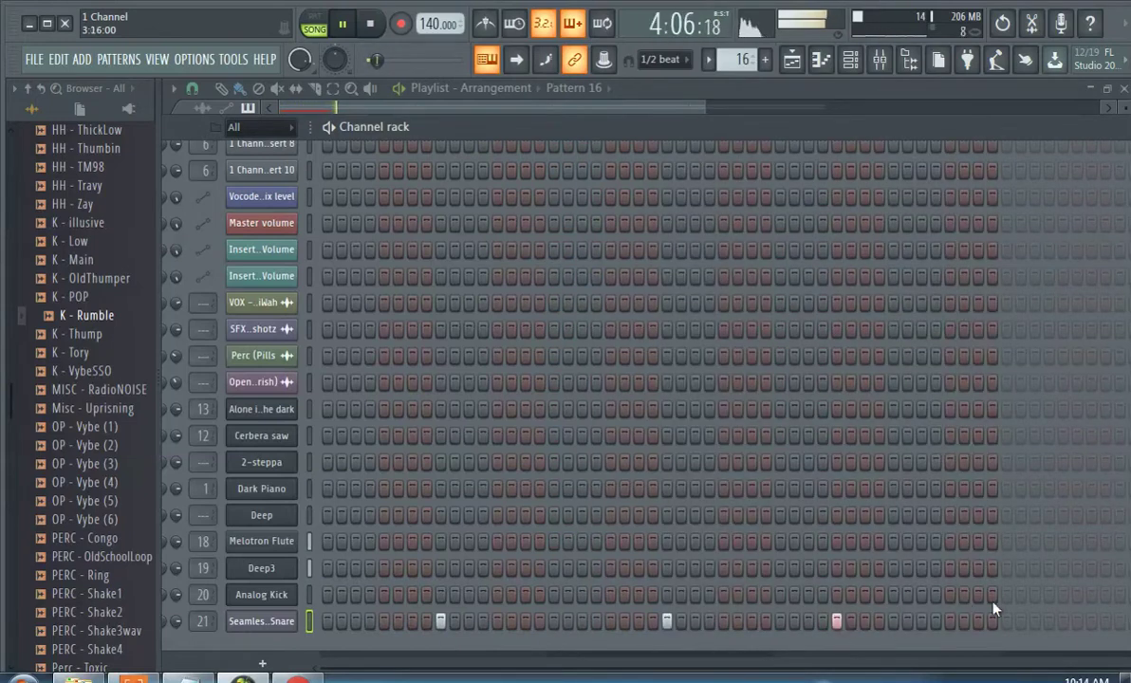
pyautogui.click(1006, 621)
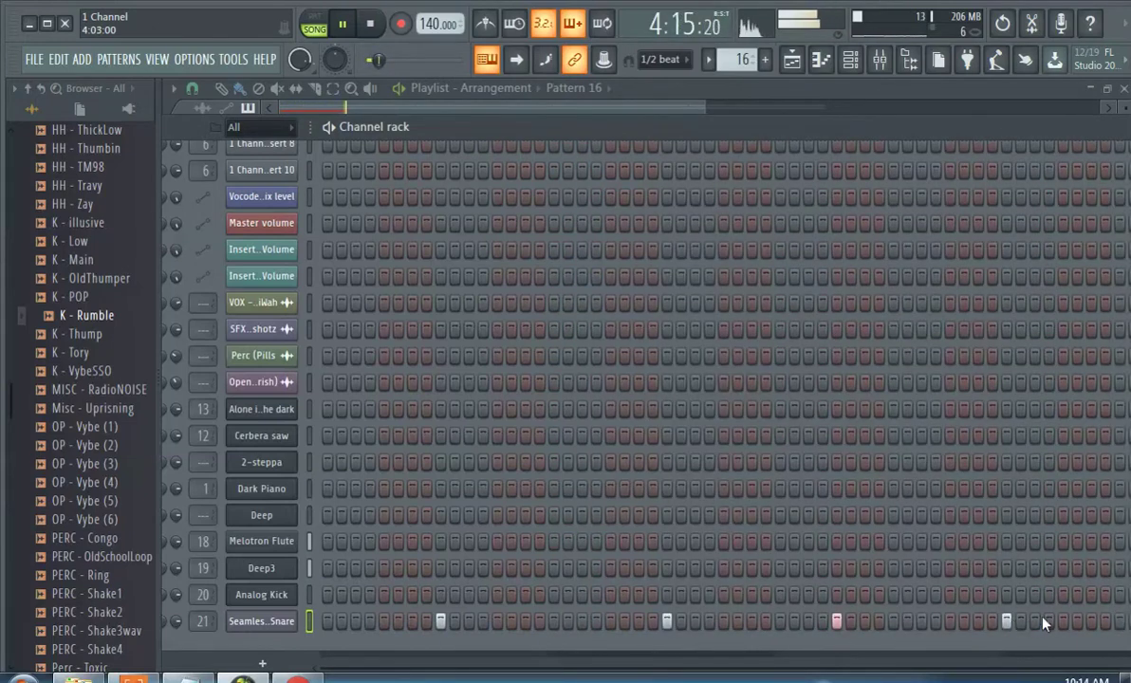
pyautogui.click(403, 108)
pyautogui.click(266, 125)
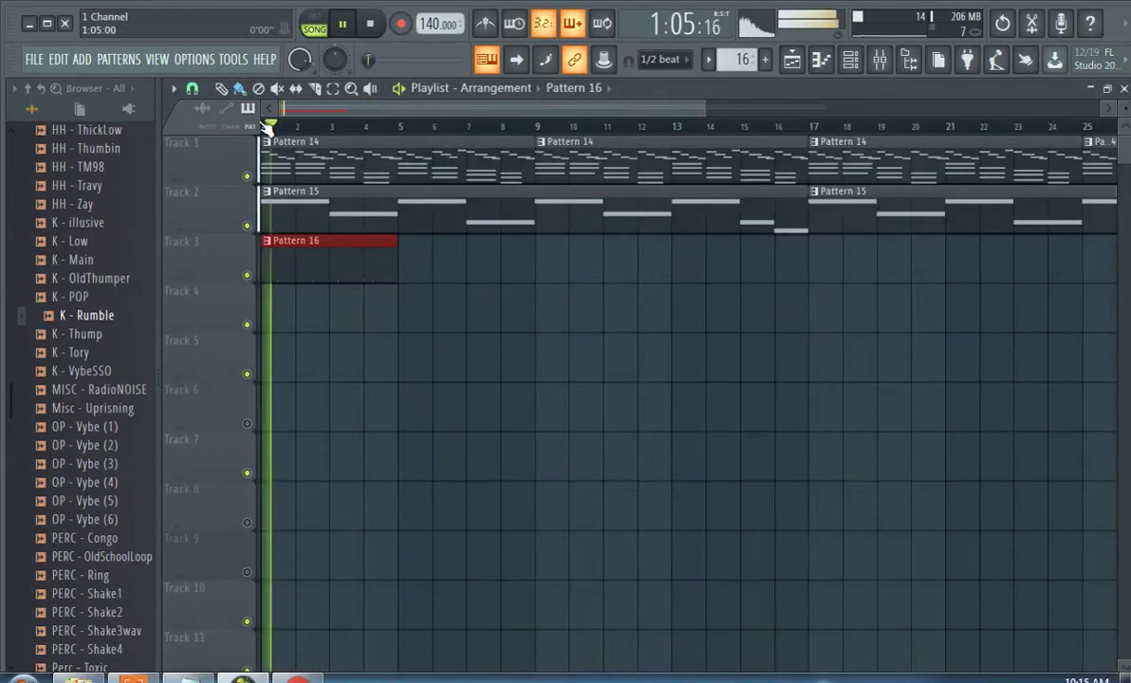
# Move the snare hits on steps 37 and 49 to steps 41 and 57 in the channel rack.
pyautogui.click(850, 59)
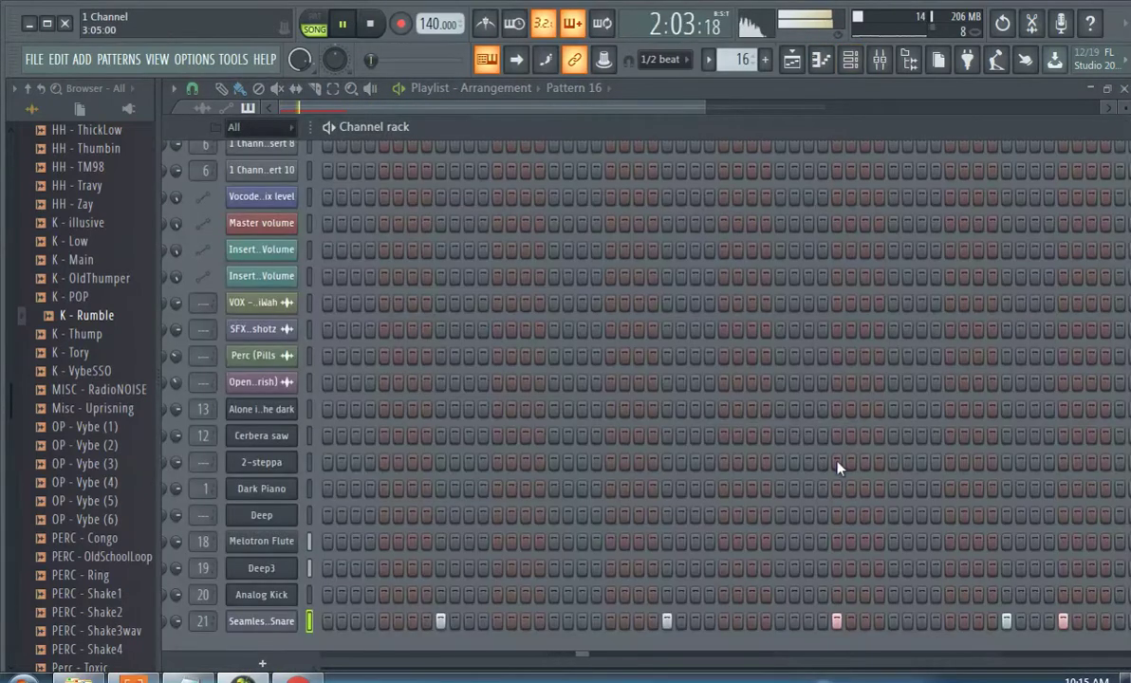
pyautogui.moveTo(721, 134); pyautogui.dragTo(589, 204)
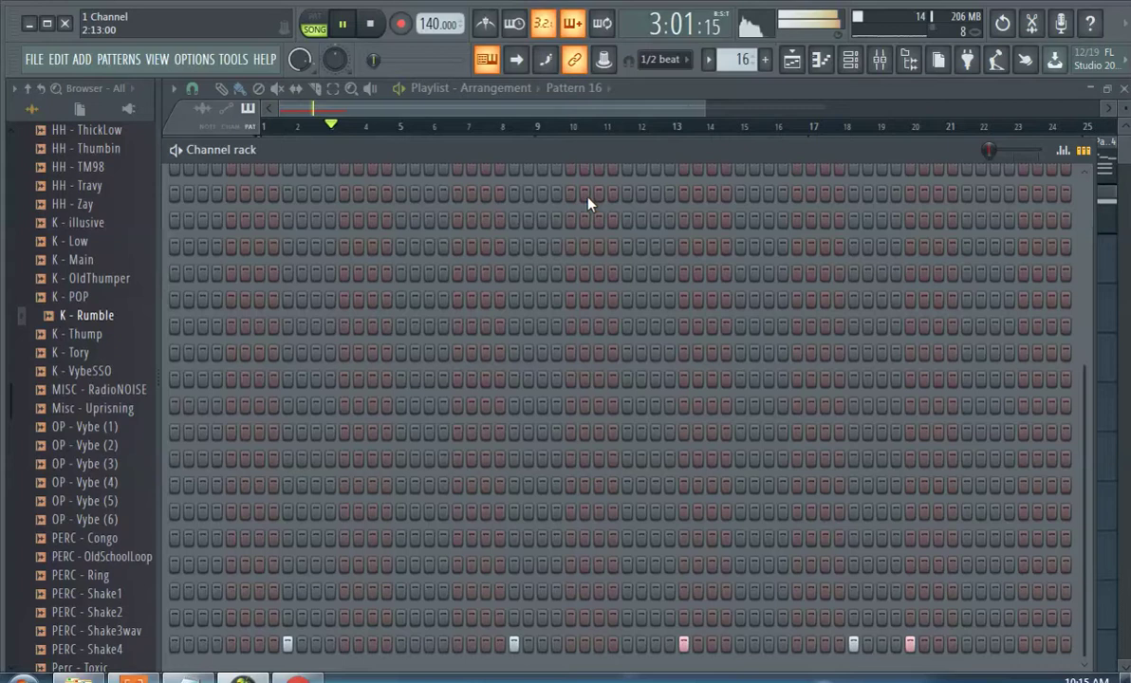
pyautogui.click(682, 644)
pyautogui.click(740, 644)
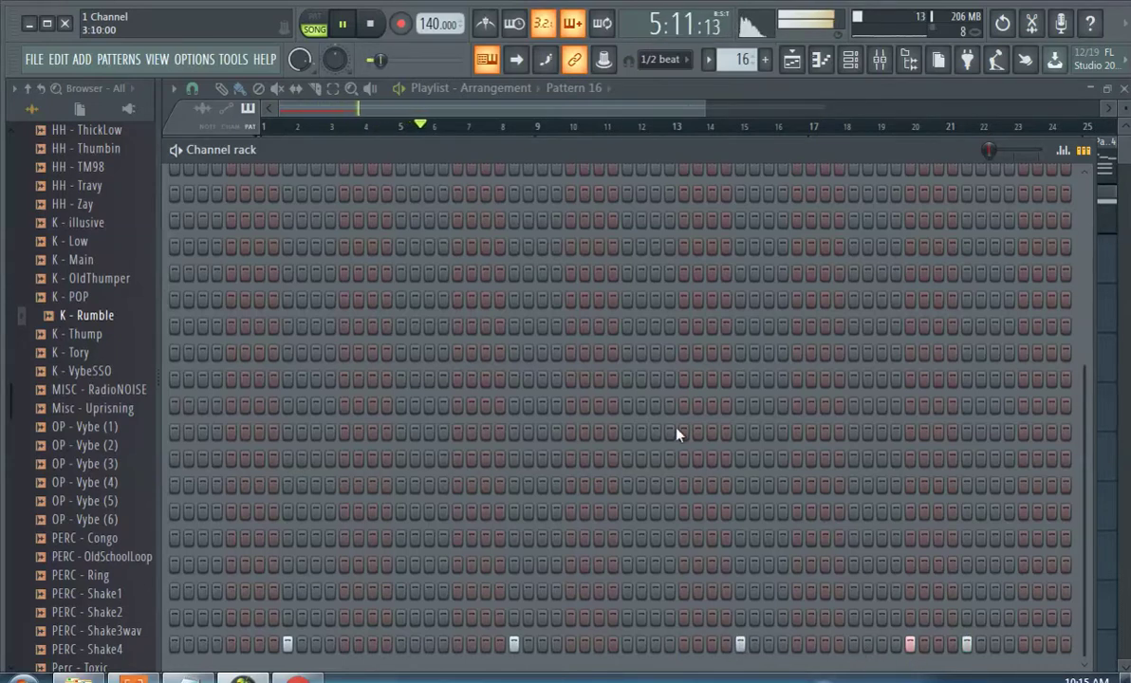
# Replace the snare hit on step 53 with one on step 61 and replay the song from bar 1.
pyautogui.moveTo(384, 147); pyautogui.dragTo(631, 157)
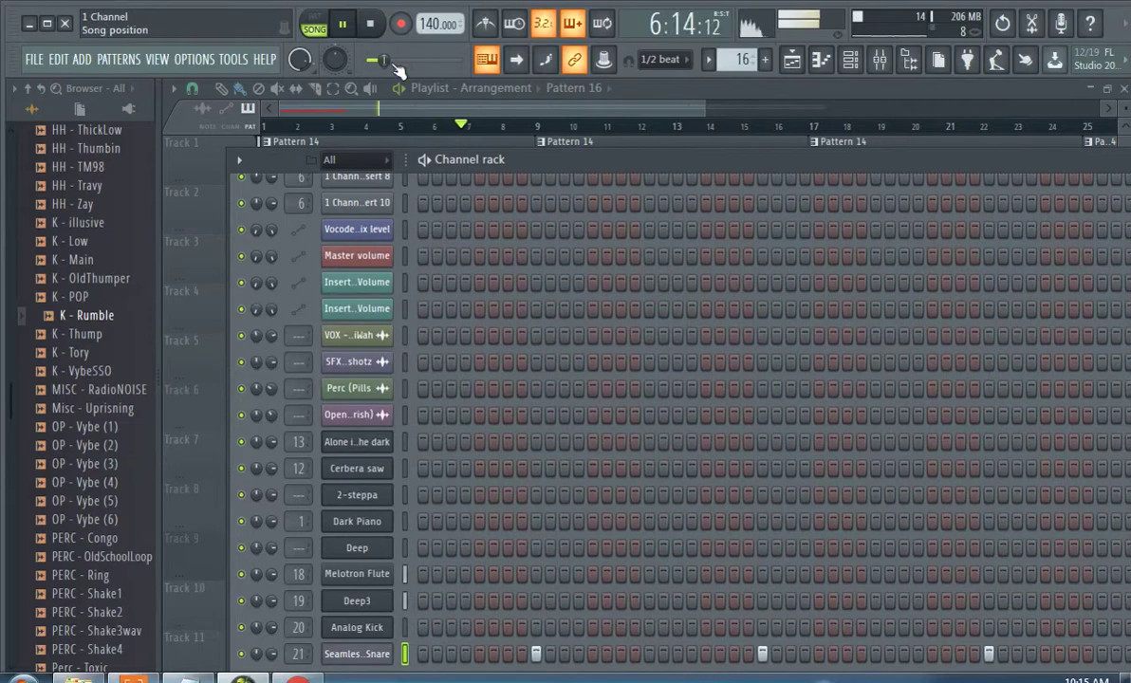
pyautogui.moveTo(503, 159); pyautogui.dragTo(471, 109)
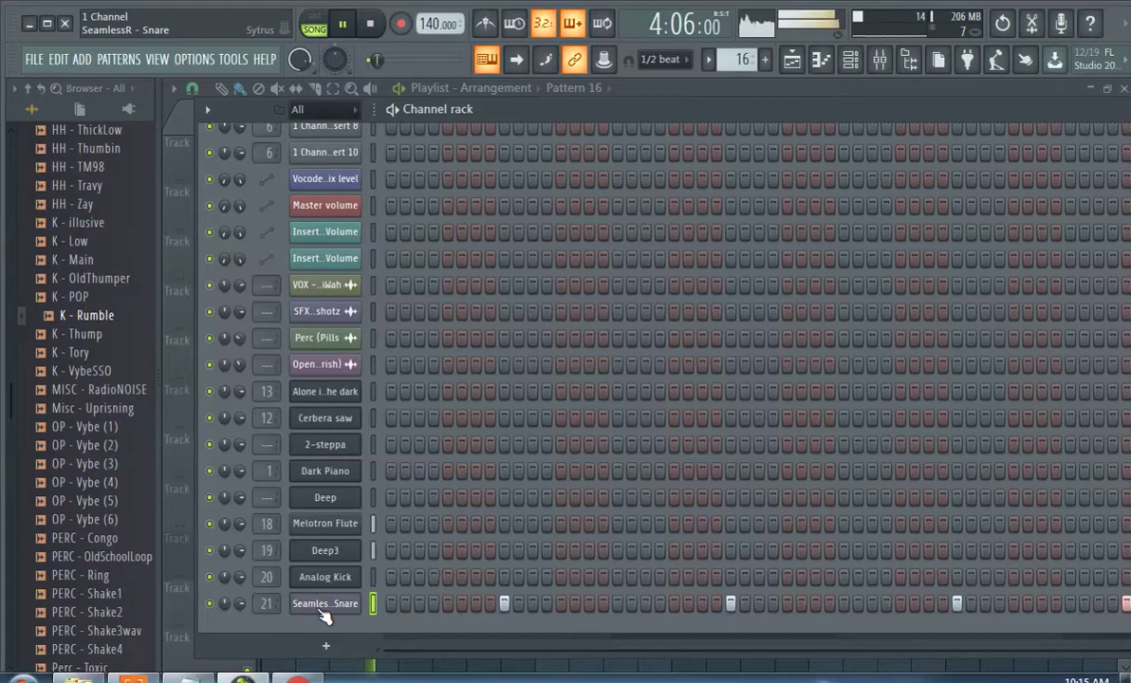
pyautogui.moveTo(534, 114); pyautogui.dragTo(330, 142)
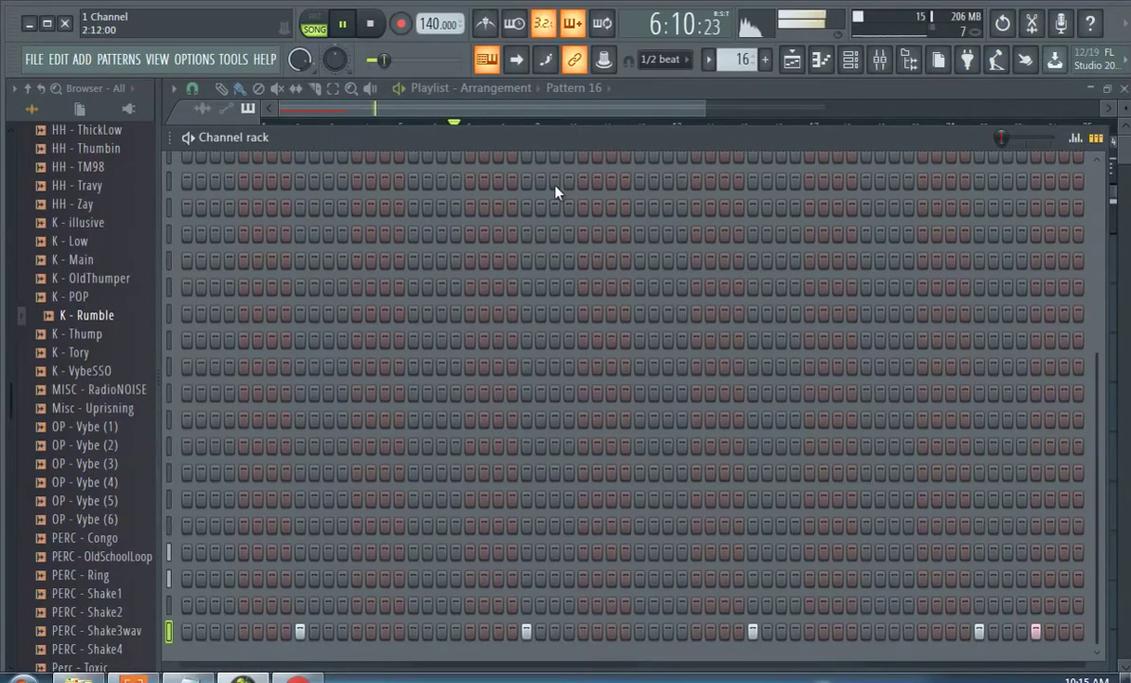
pyautogui.doubleClick(478, 142)
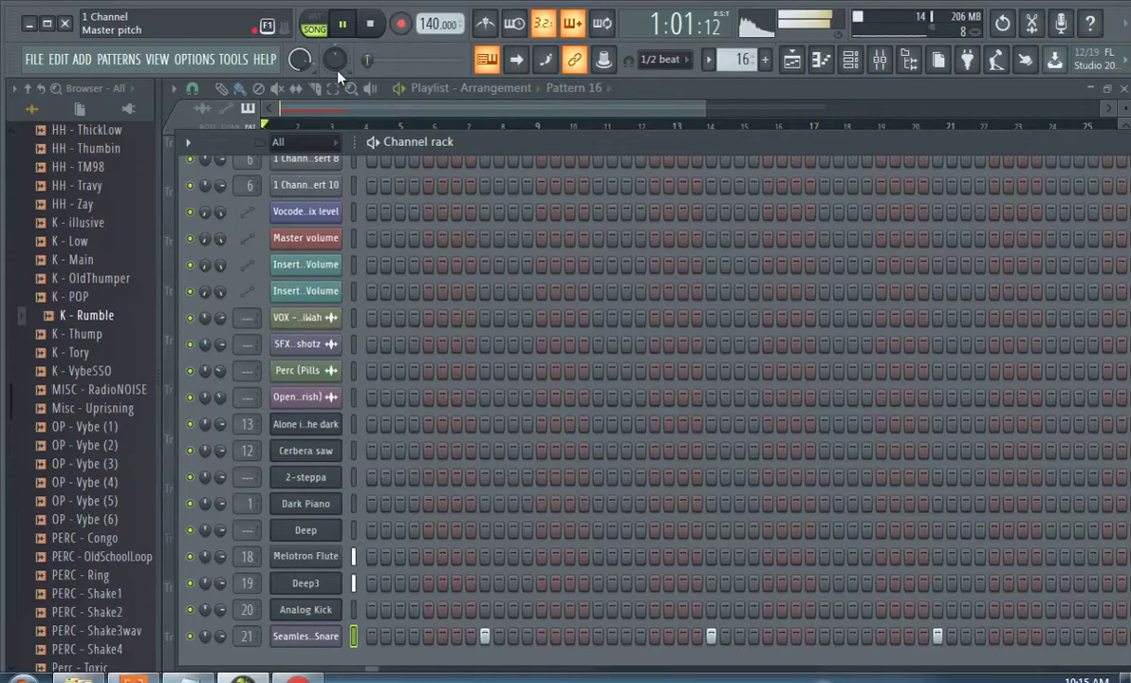
# Place Analog Kick hits on steps 1 and 5 and replay the song from bar 1.
pyautogui.click(372, 610)
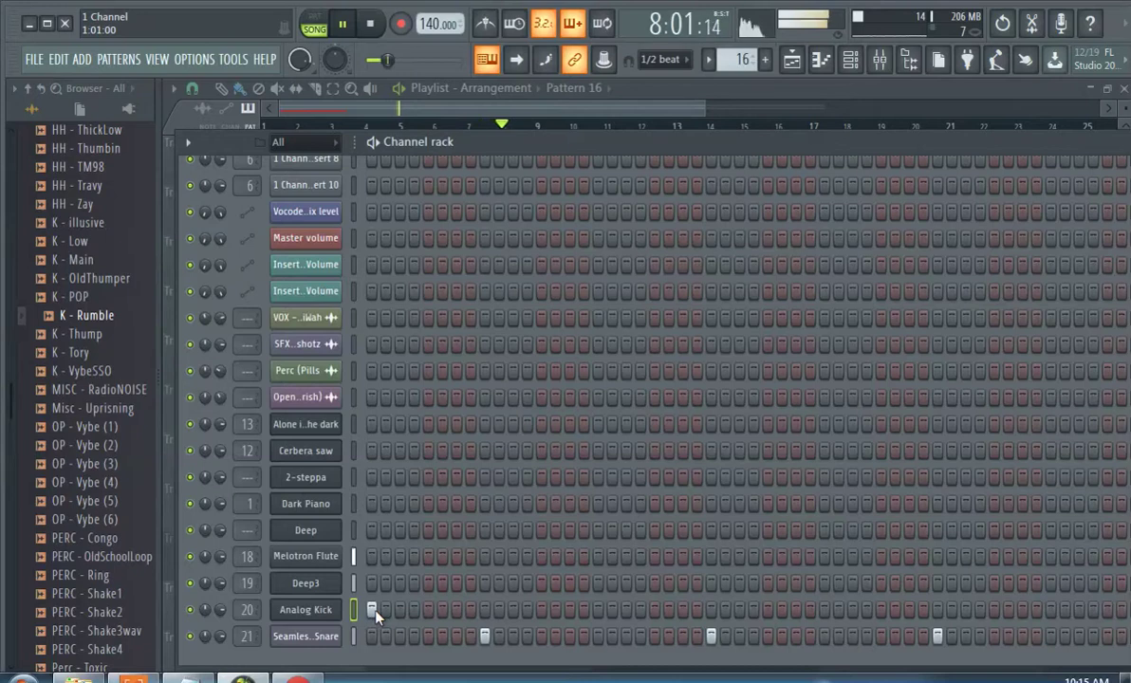
pyautogui.click(428, 609)
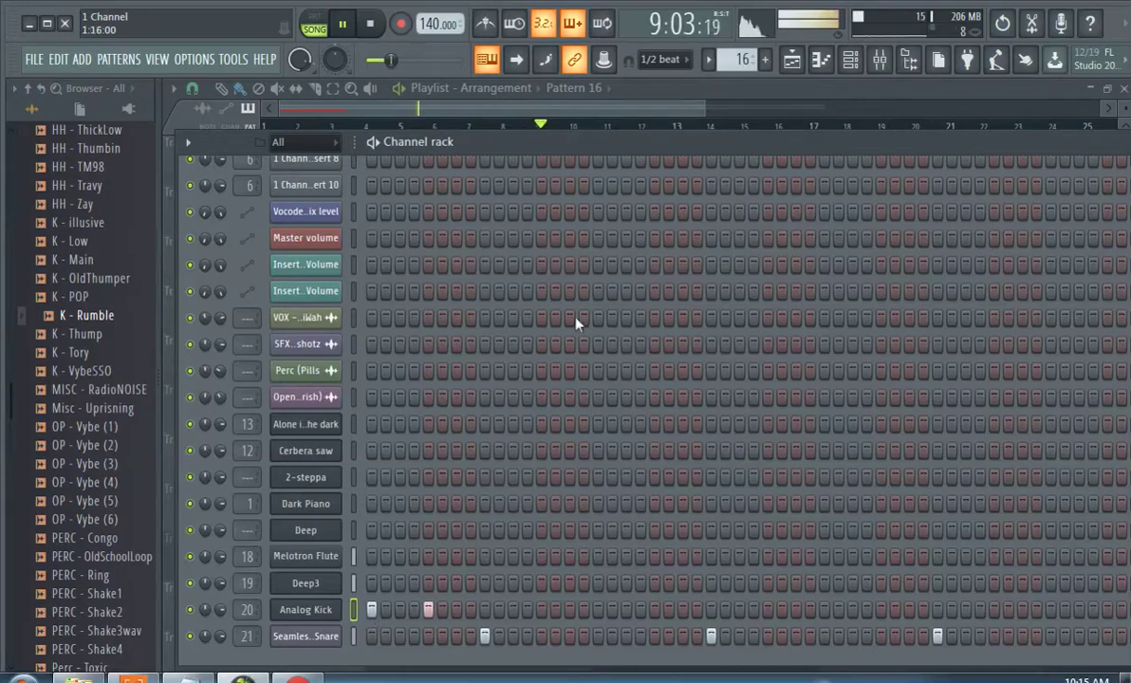
pyautogui.click(366, 113)
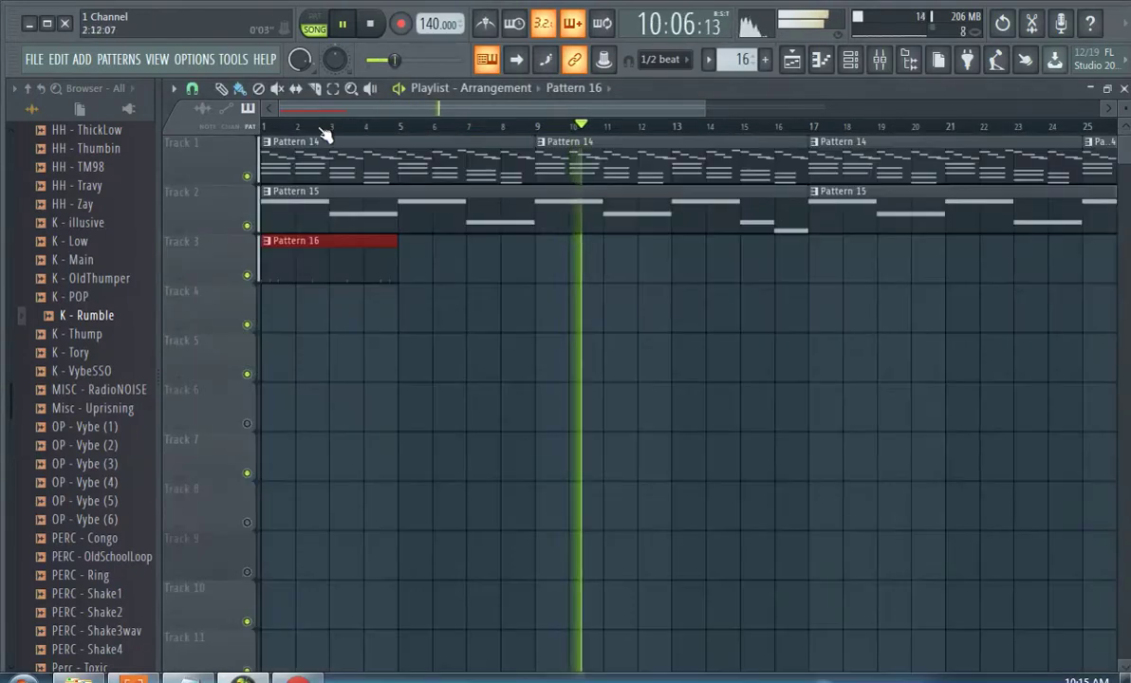
pyautogui.moveTo(297, 126); pyautogui.dragTo(264, 126)
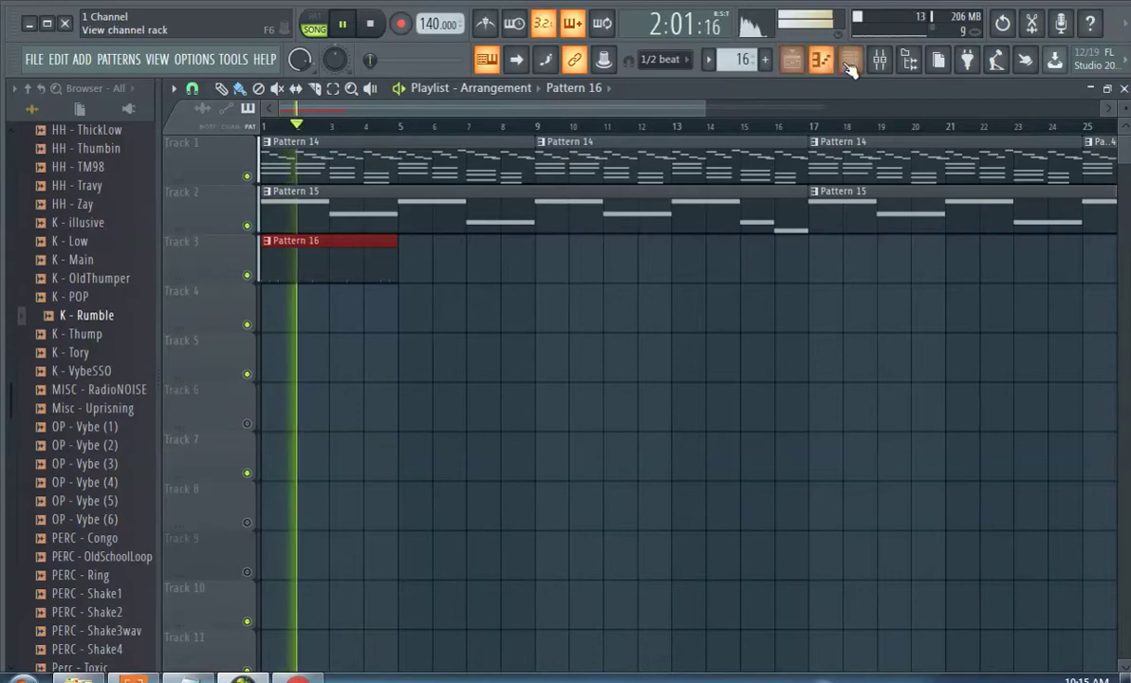
# Add Analog Kick hits on steps 21, 37 and 53 and a snare hit on step 45, replaying the song from bar 1.
pyautogui.click(792, 59)
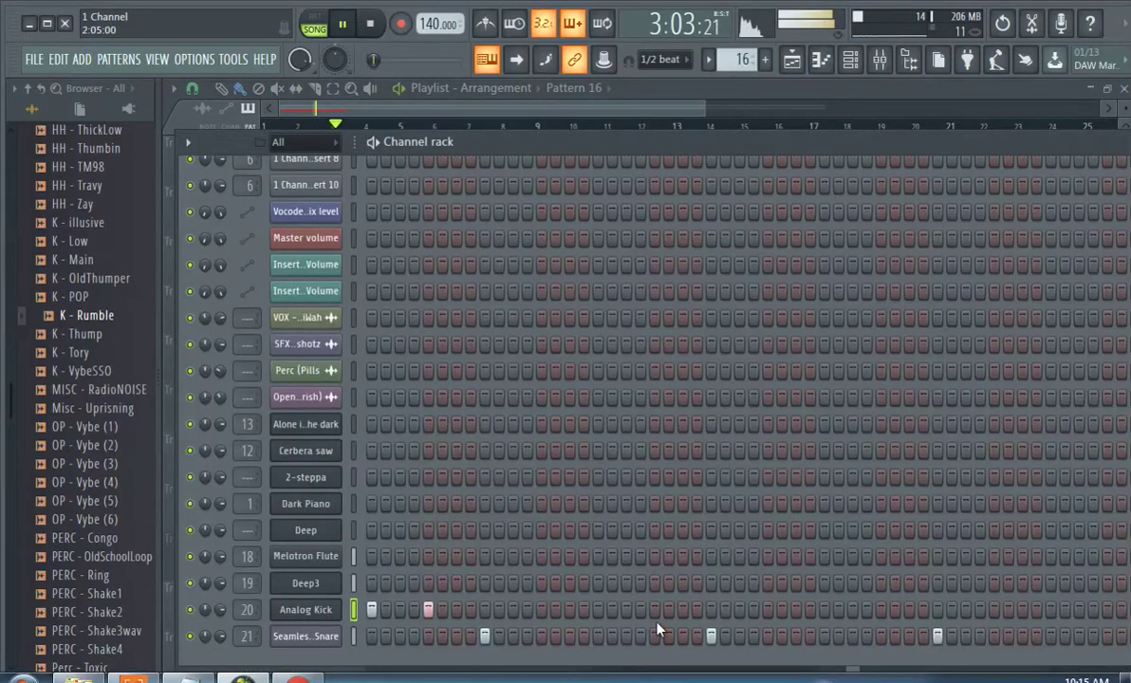
pyautogui.click(881, 609)
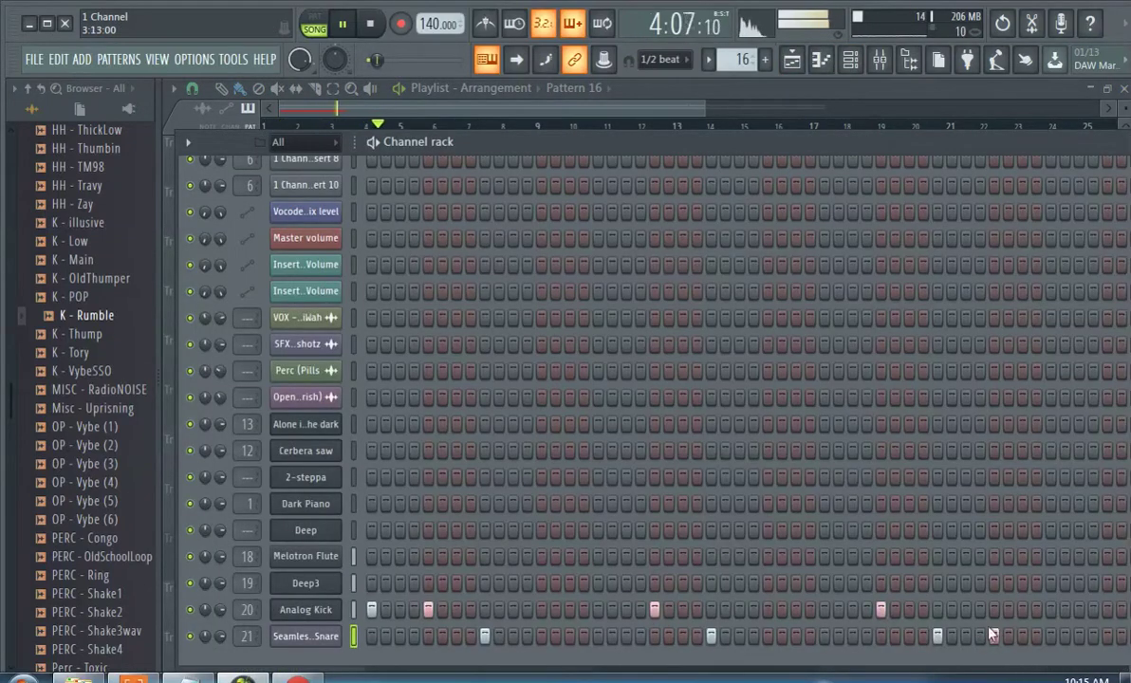
pyautogui.moveTo(749, 149); pyautogui.dragTo(511, 178)
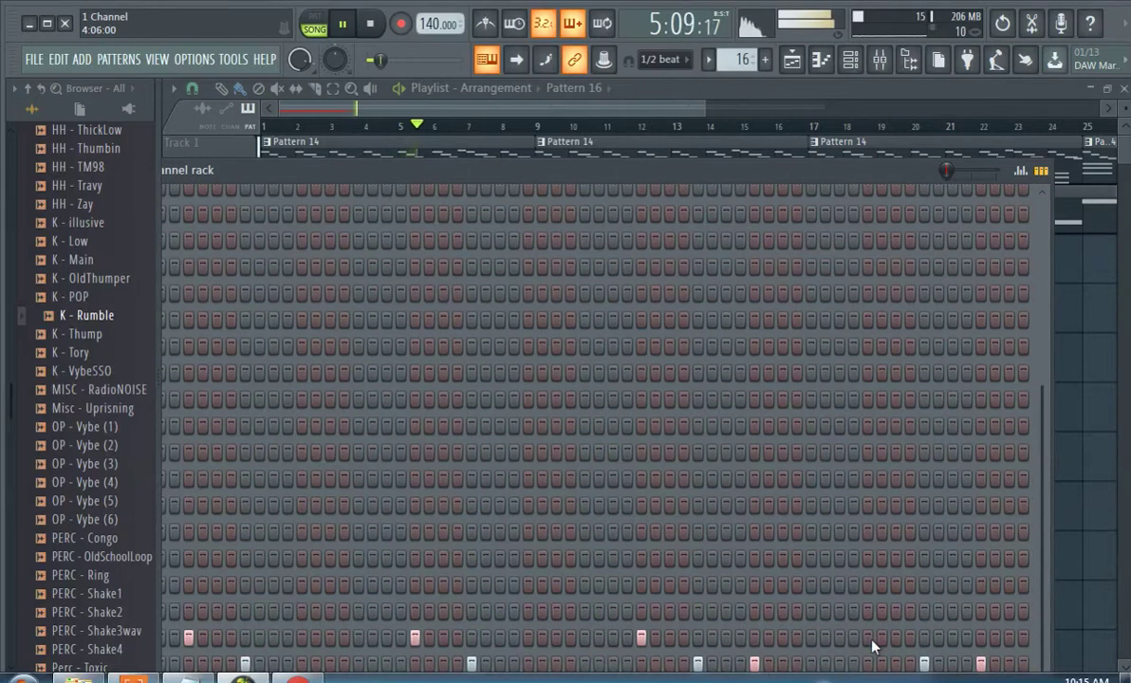
pyautogui.click(267, 126)
pyautogui.click(850, 59)
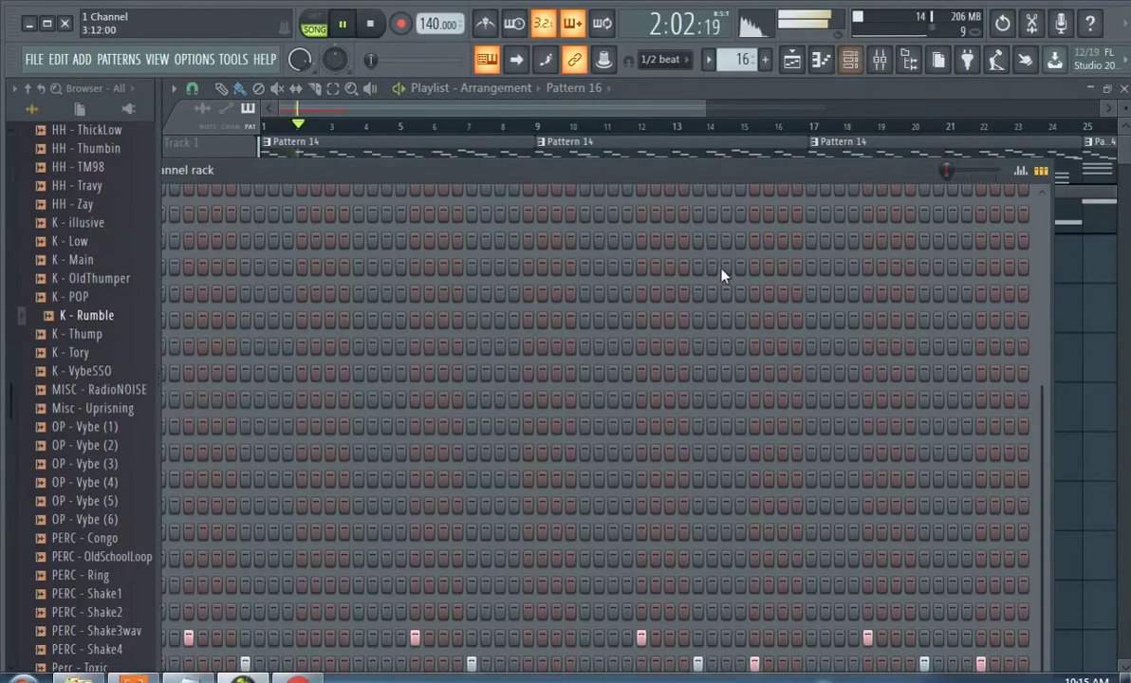
# Remove the snare hit on step 45, try an extra Analog Kick hit on step 33 and listen from the song start.
pyautogui.doubleClick(529, 180)
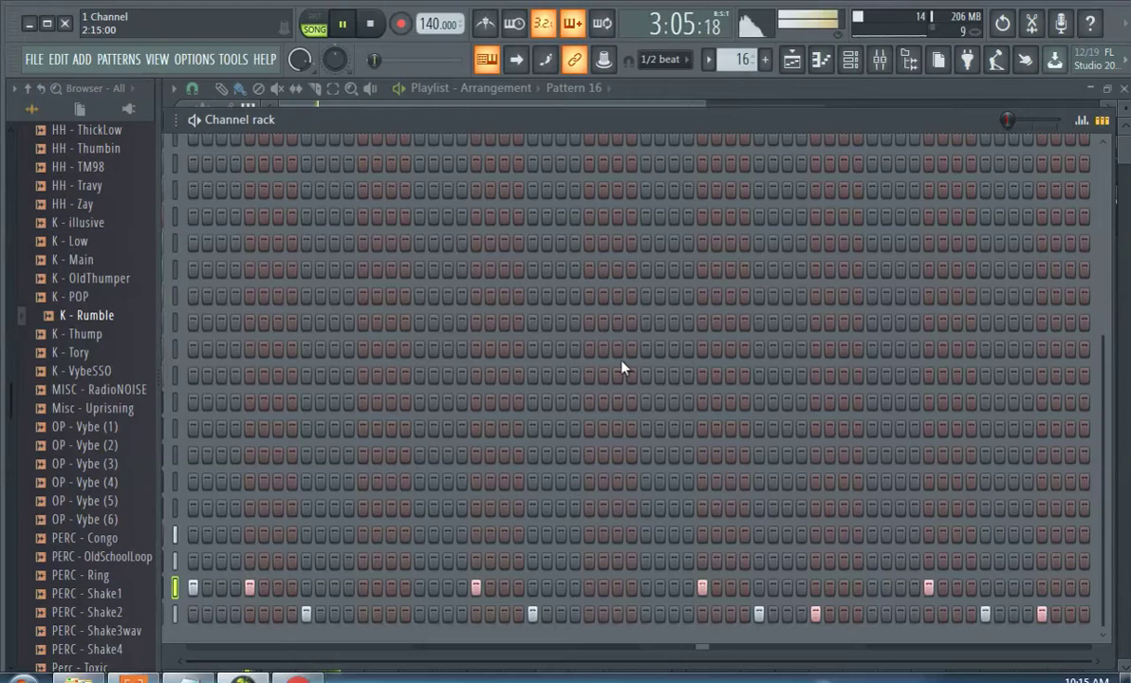
pyautogui.click(645, 587)
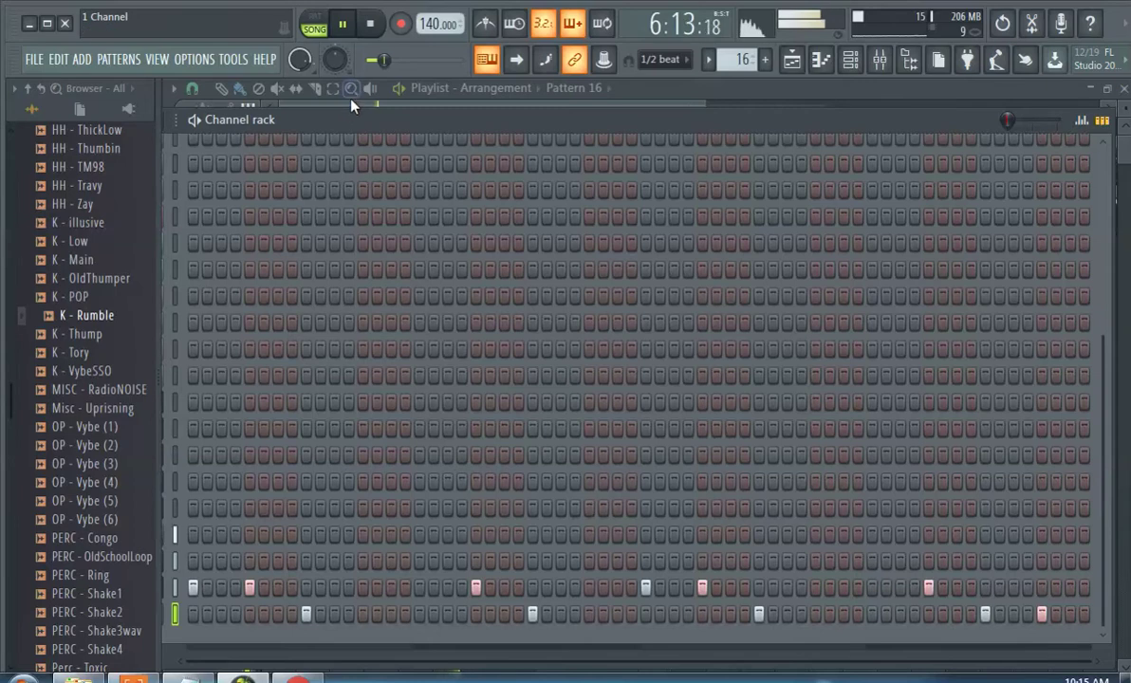
pyautogui.click(317, 97)
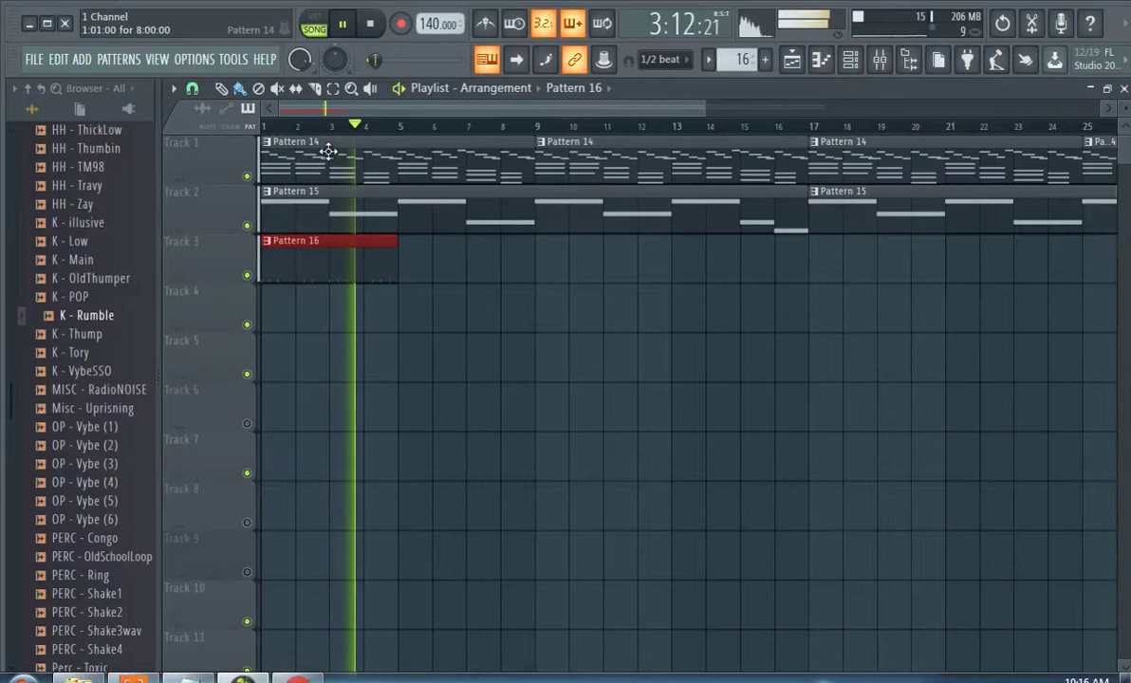
# Return to the channel rack and remove the Analog Kick hit on step 33.
pyautogui.doubleClick(312, 255)
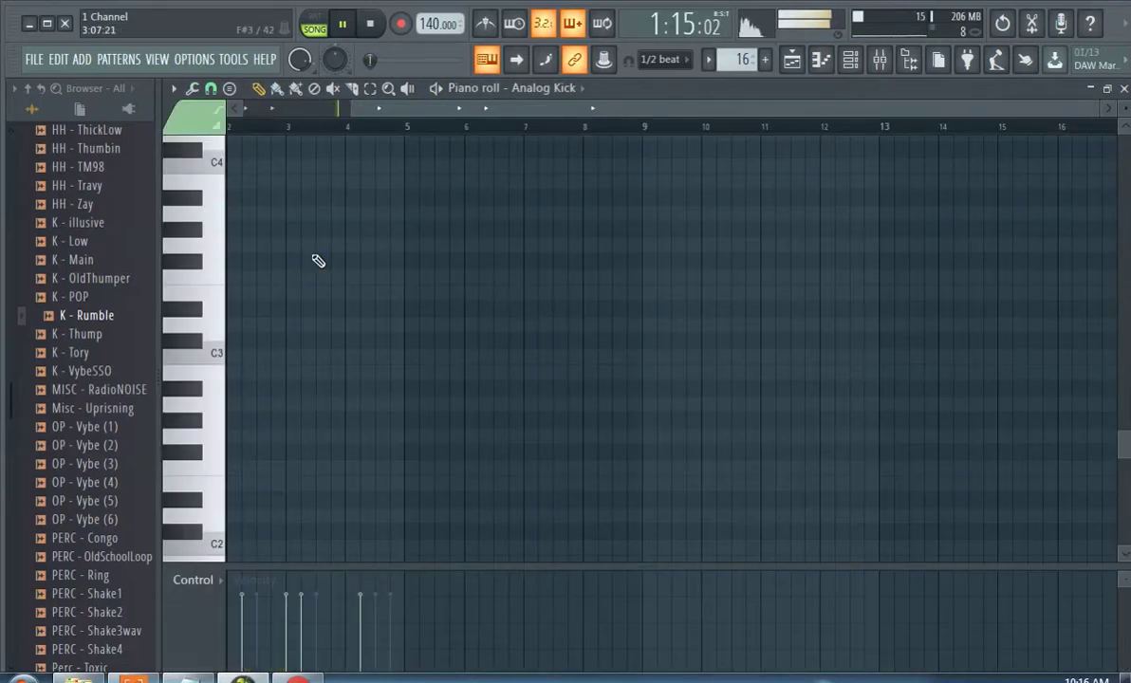
pyautogui.click(849, 60)
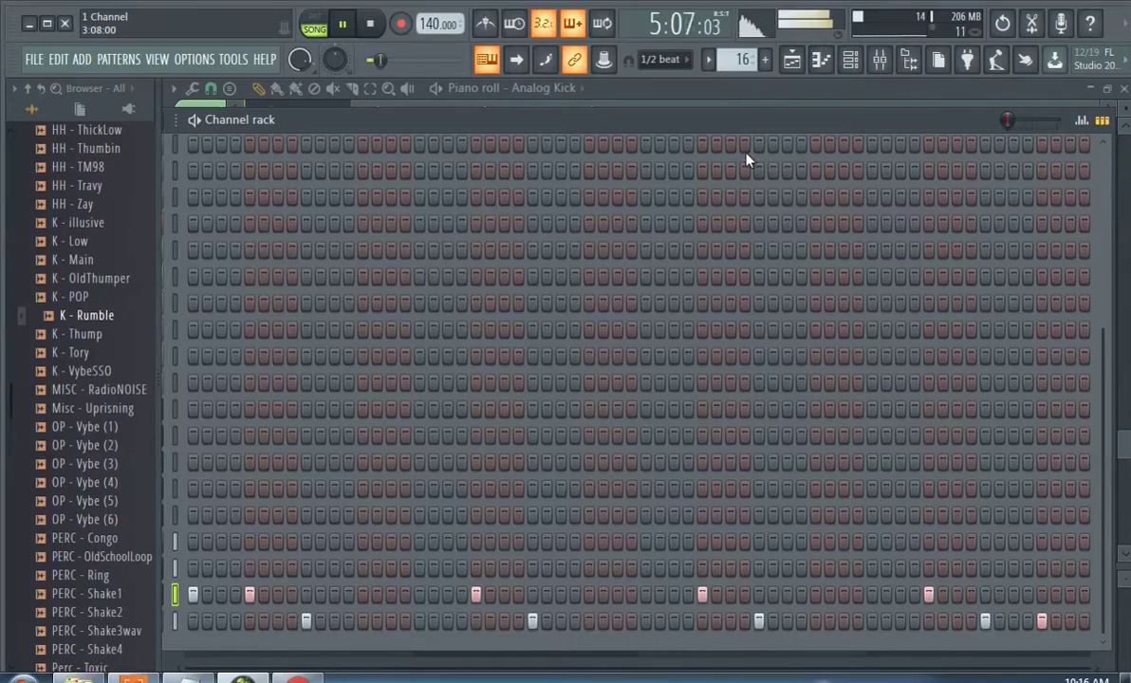
# Repeat the Pattern 16 clip on playlist Track 3 at bars 5, 9, 13, 17 and 21.
pyautogui.click(619, 100)
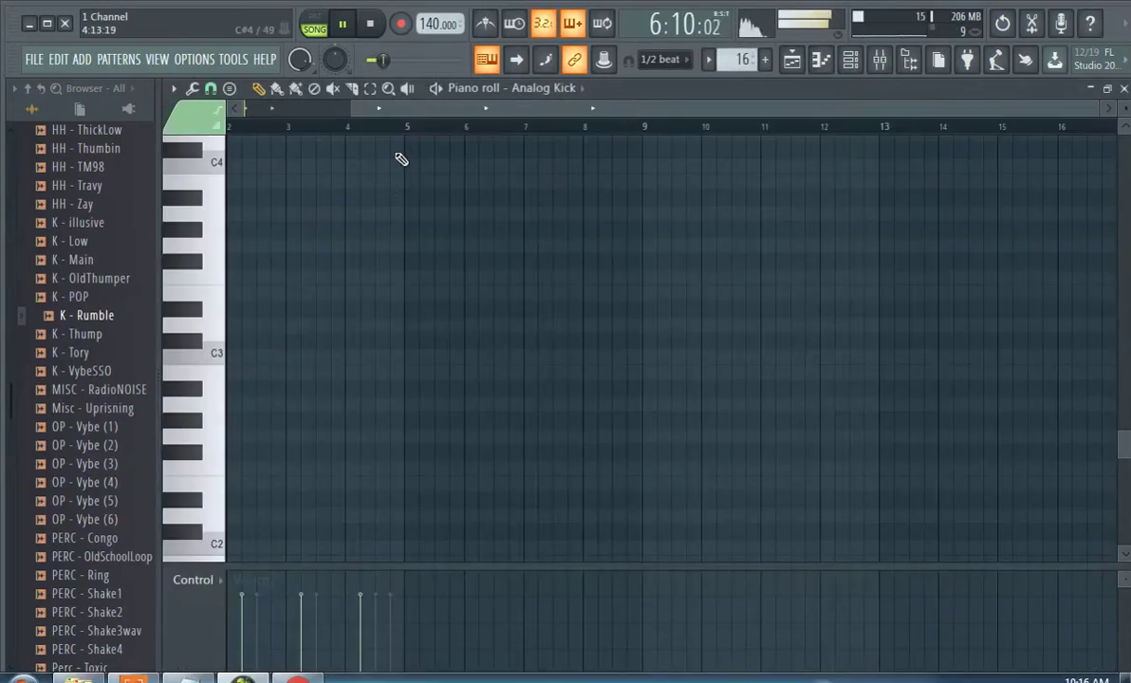
pyautogui.click(791, 59)
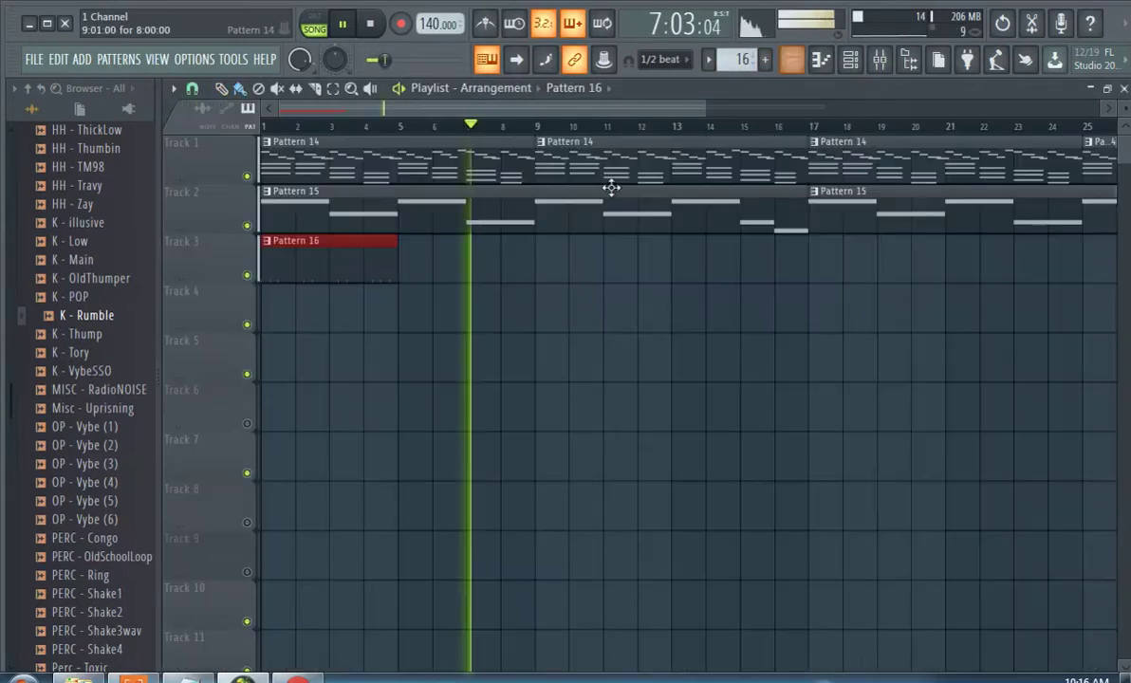
pyautogui.click(412, 260)
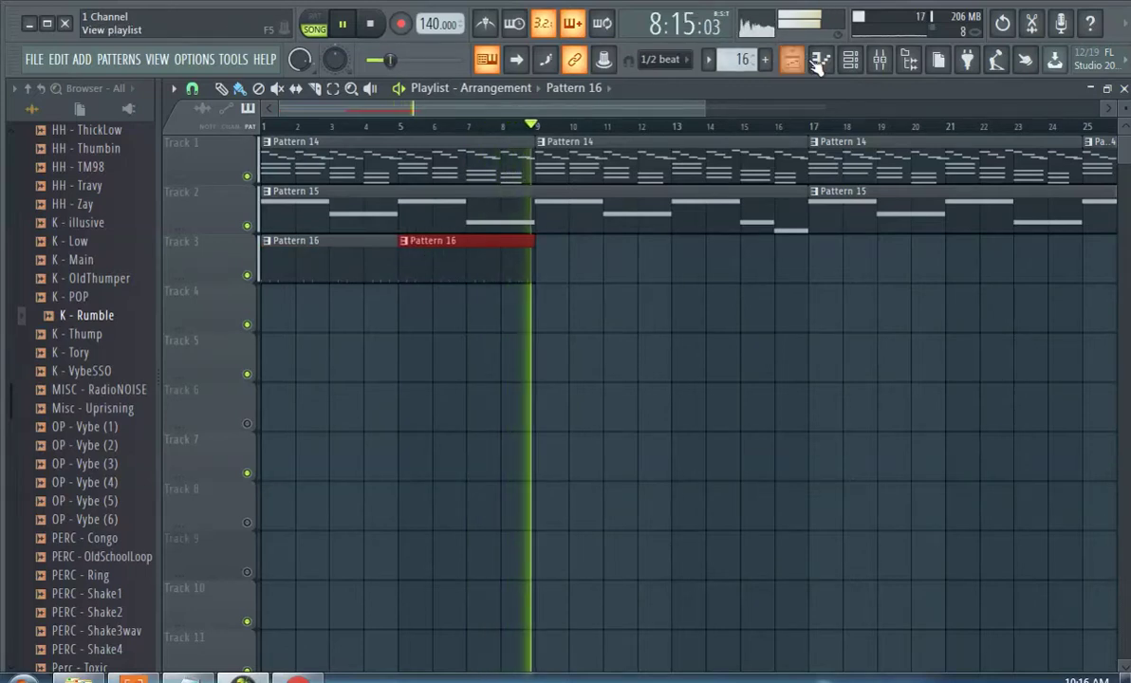
pyautogui.click(543, 269)
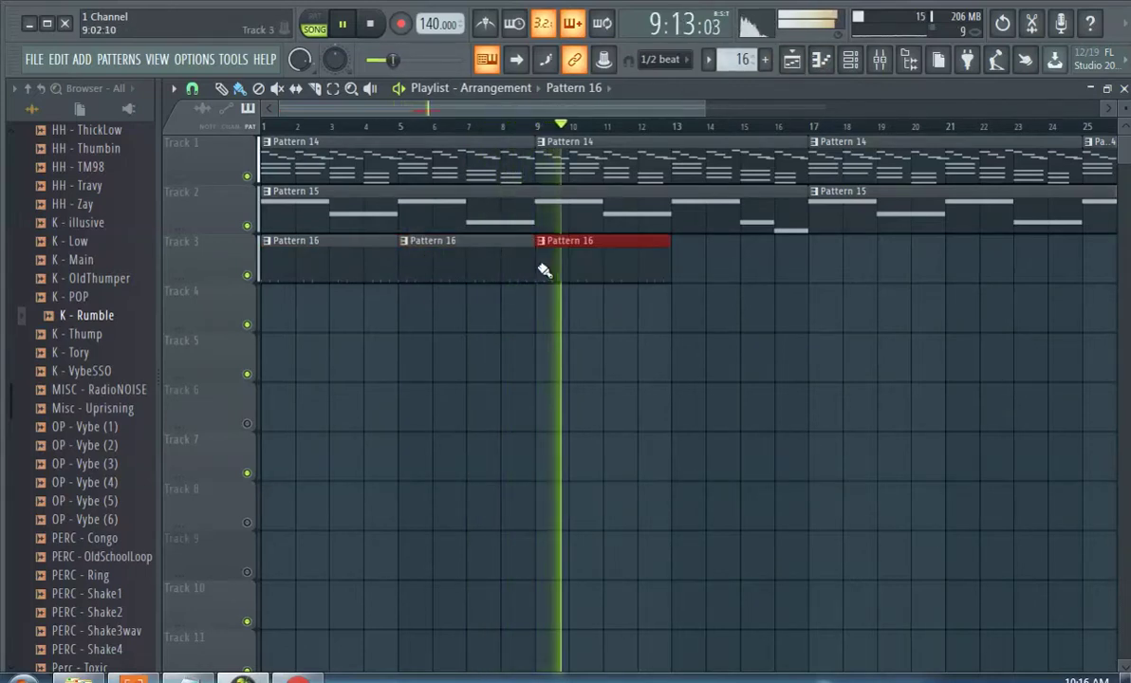
pyautogui.click(674, 252)
pyautogui.click(822, 254)
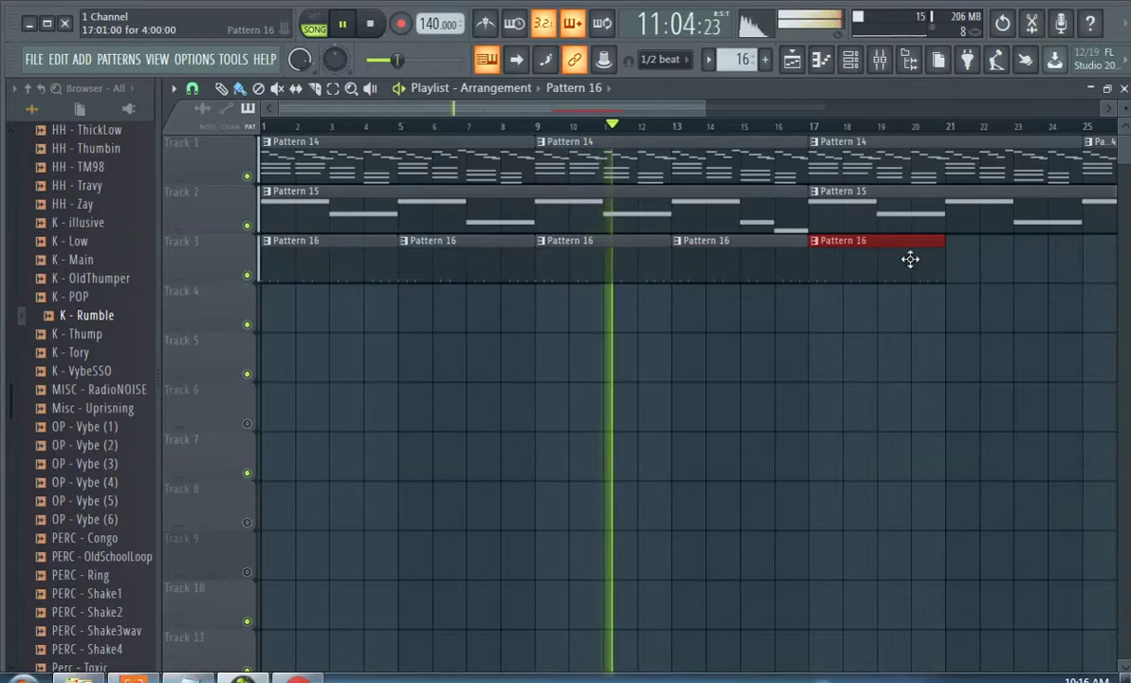
pyautogui.click(954, 255)
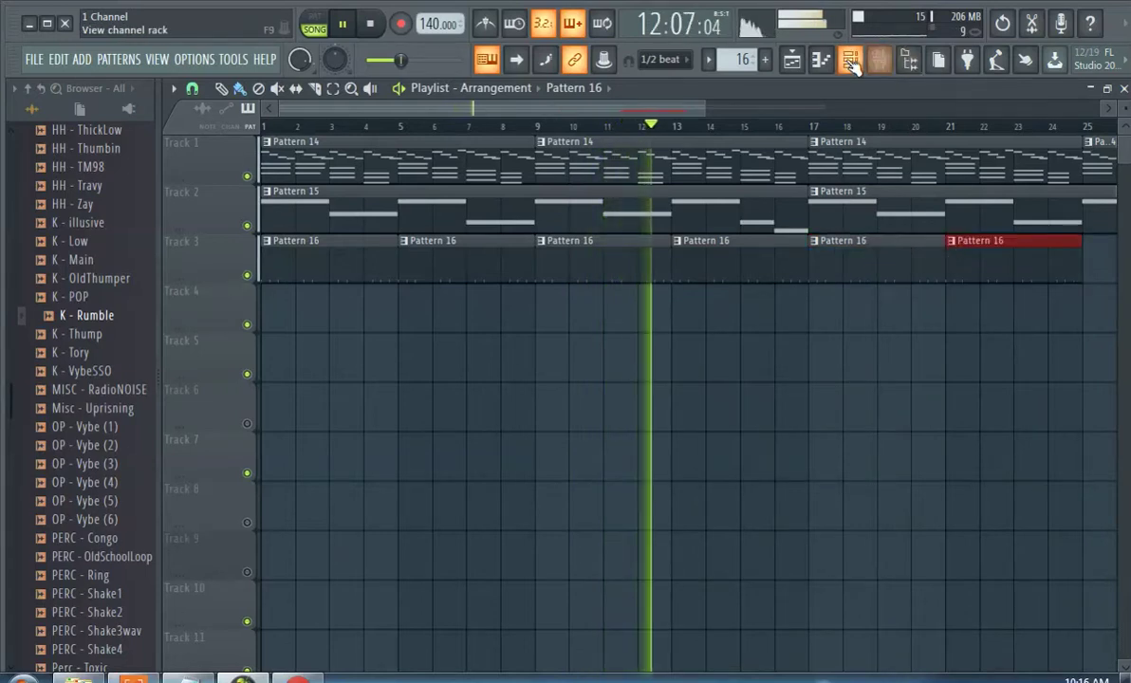
# Load Fruity Parametric EQ 2 into the first effect slot of mixer Insert 20.
pyautogui.click(879, 60)
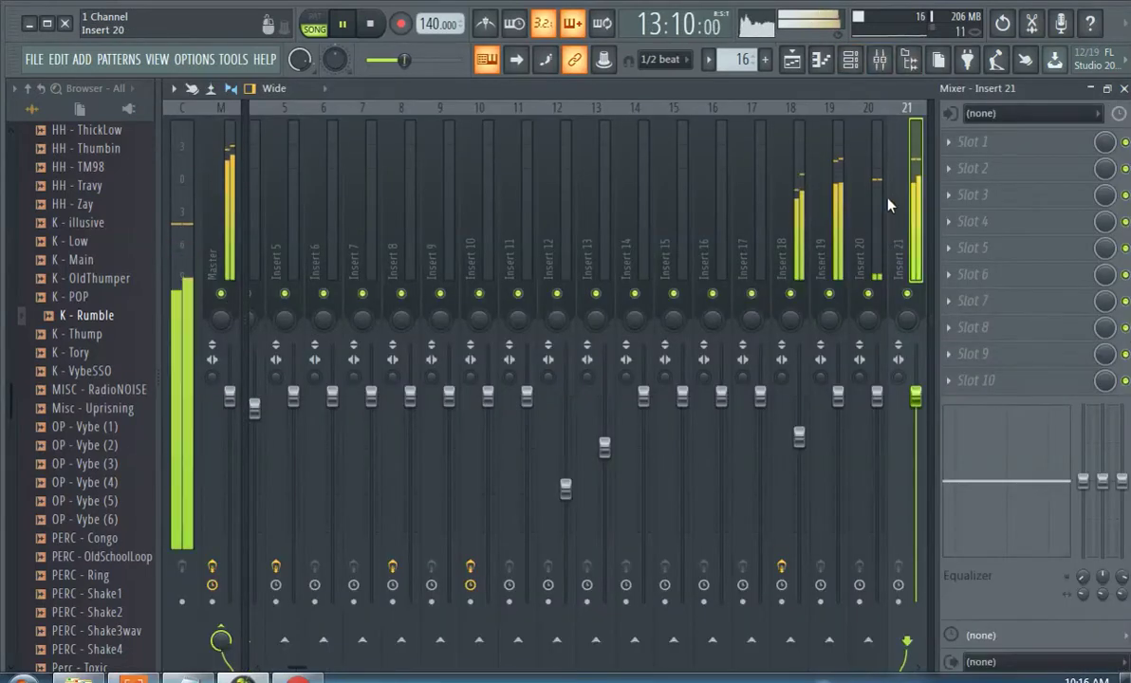
pyautogui.click(870, 242)
pyautogui.click(981, 145)
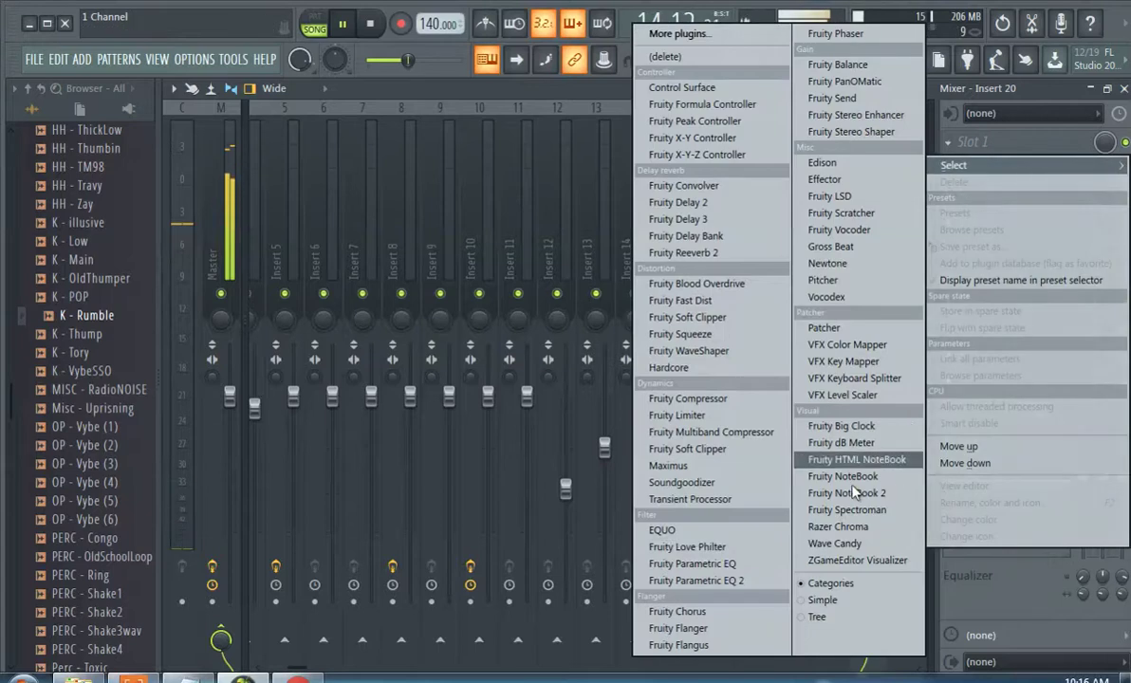
pyautogui.click(740, 580)
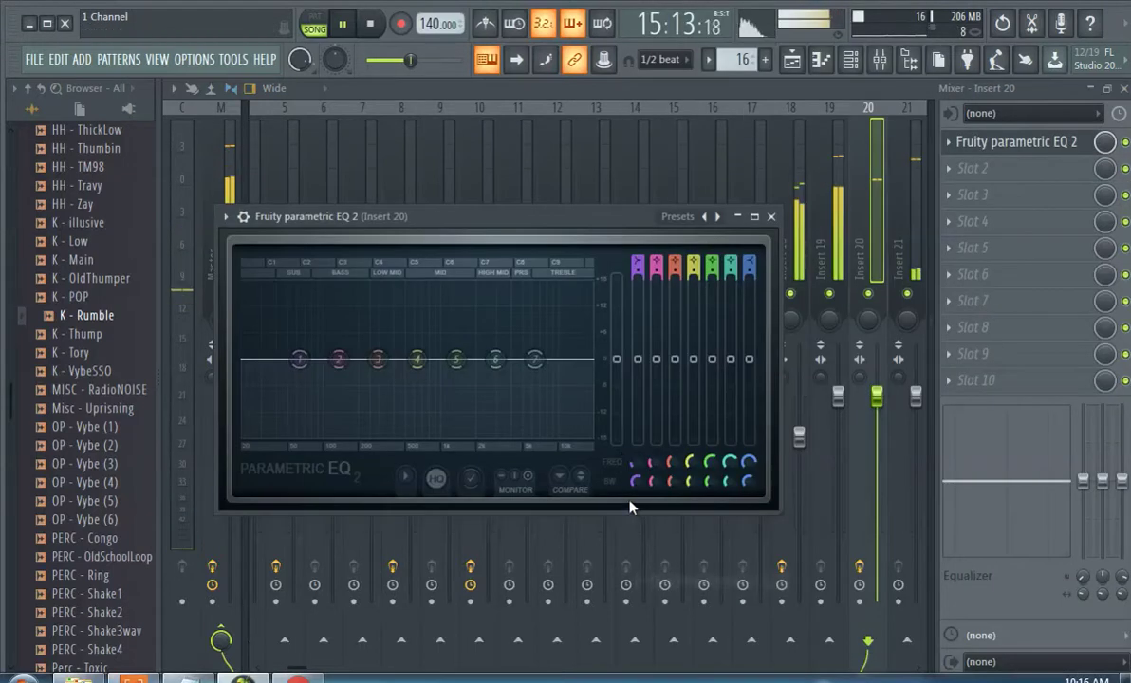
# Boost EQ band 1 by about 7.5 dB at 62 Hz, raise bands 2 to 4, cut band 7, and slightly lower Insert 20's fader.
pyautogui.moveTo(299, 359); pyautogui.dragTo(298, 331)
pyautogui.moveTo(414, 359); pyautogui.dragTo(381, 335)
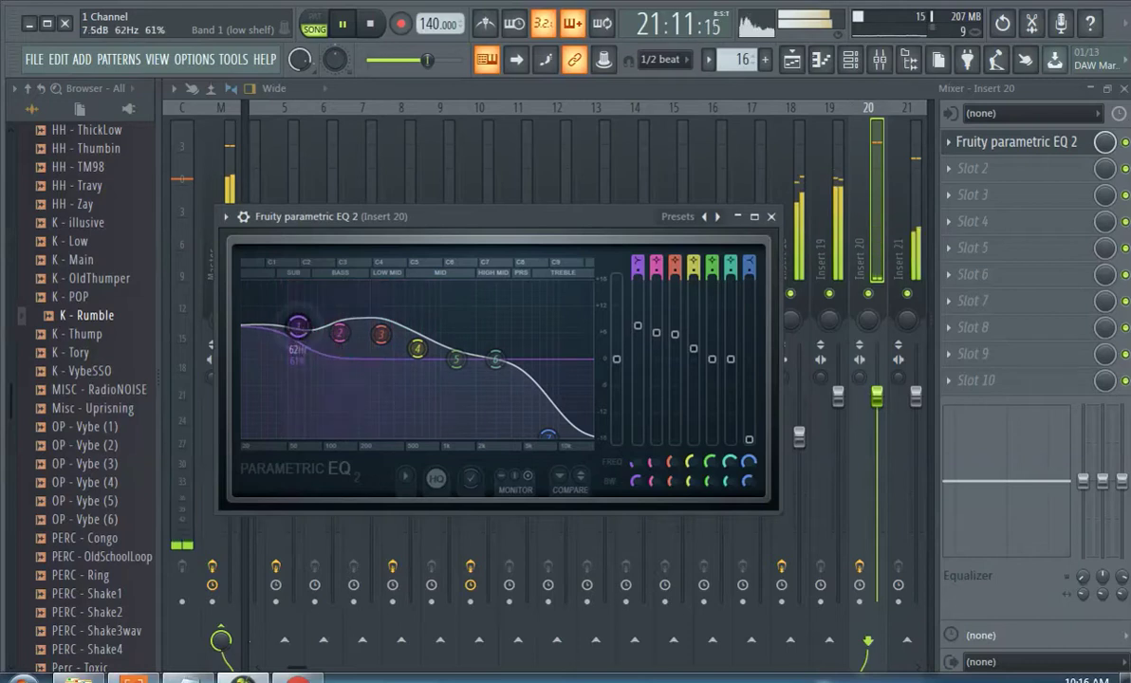
pyautogui.click(859, 98)
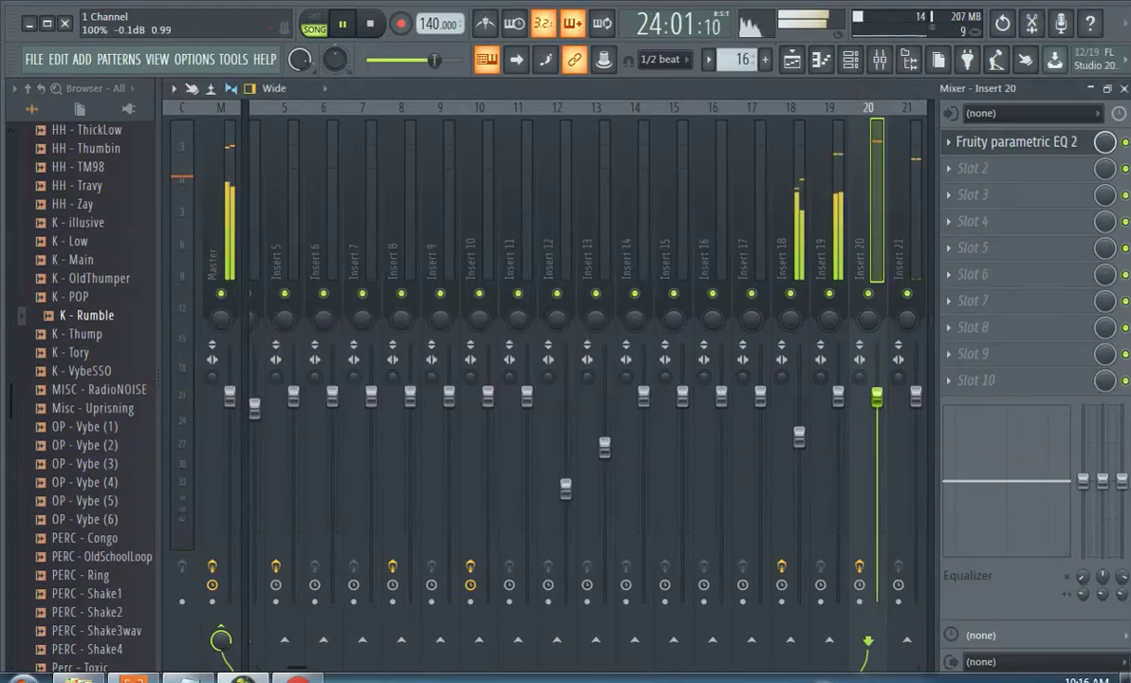
pyautogui.click(916, 228)
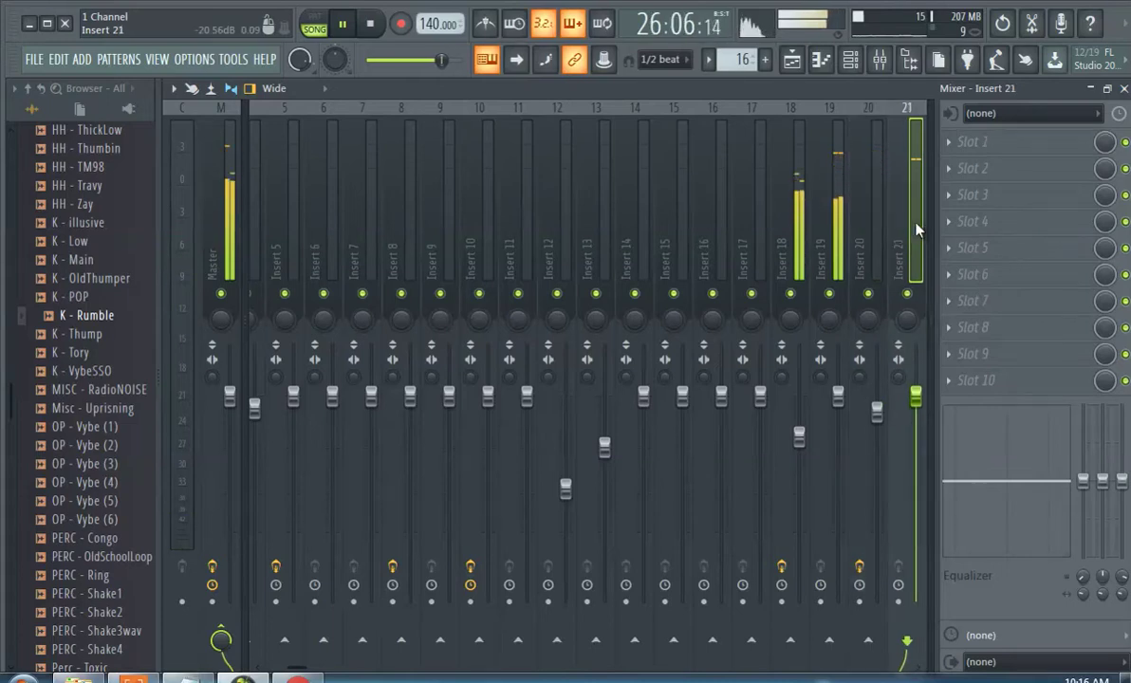
# Bring up the Analog Kick's Sytrus editor from the channel rack to check its sound during playback.
pyautogui.click(795, 60)
pyautogui.click(850, 60)
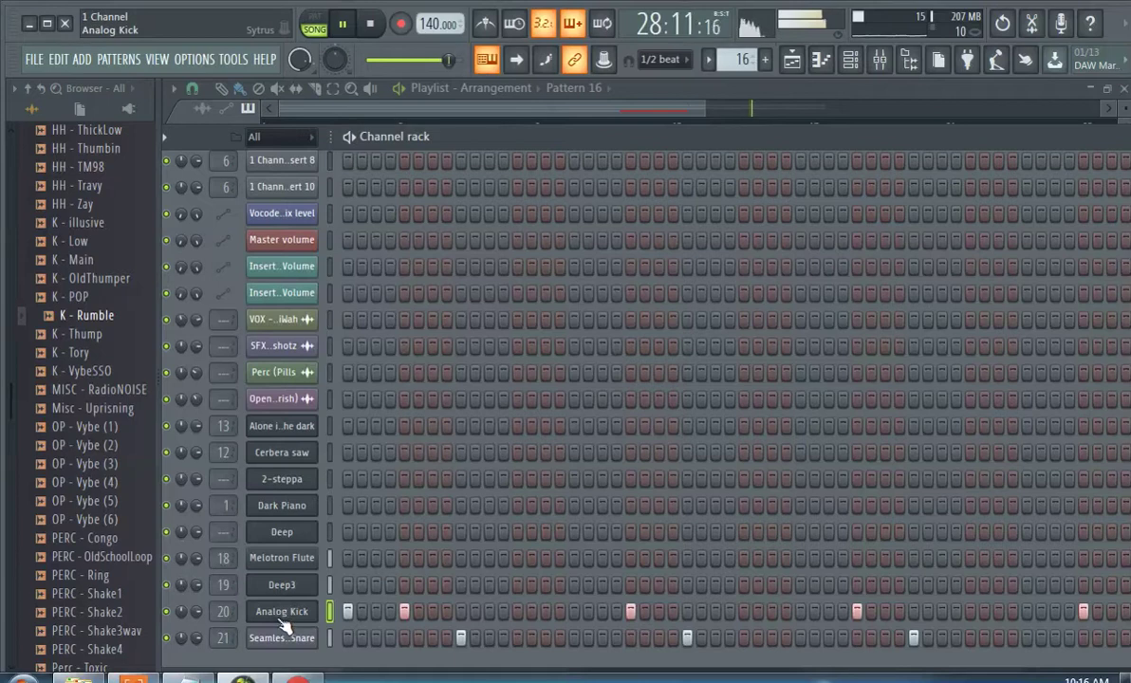
pyautogui.click(282, 611)
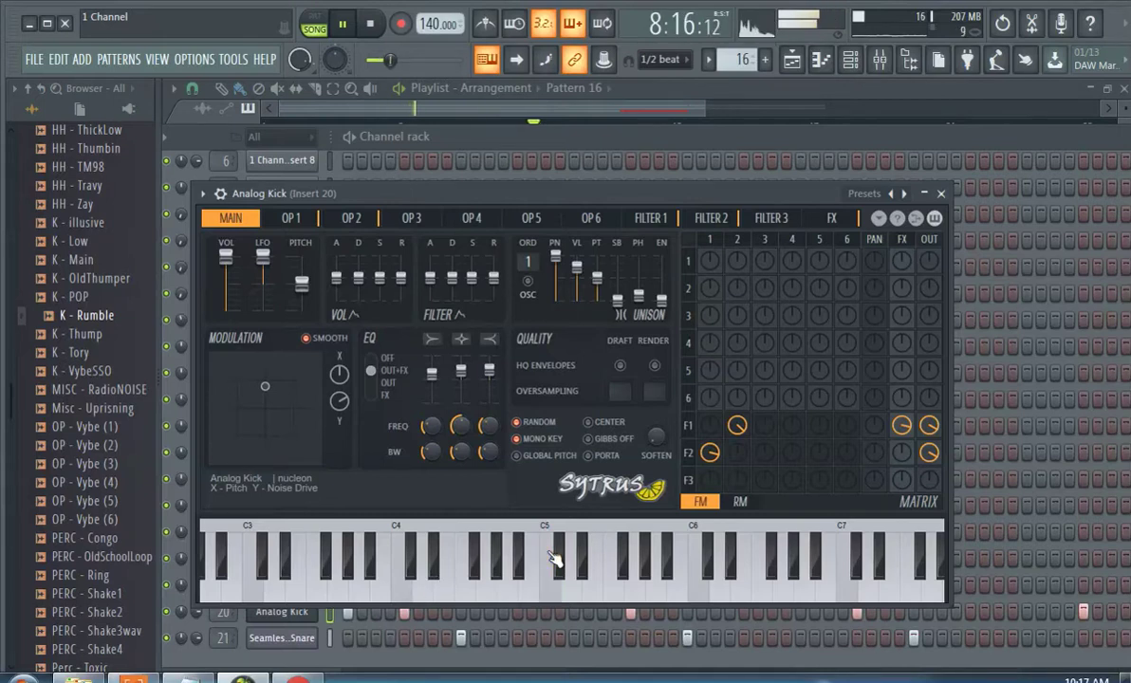
pyautogui.press('Escape')
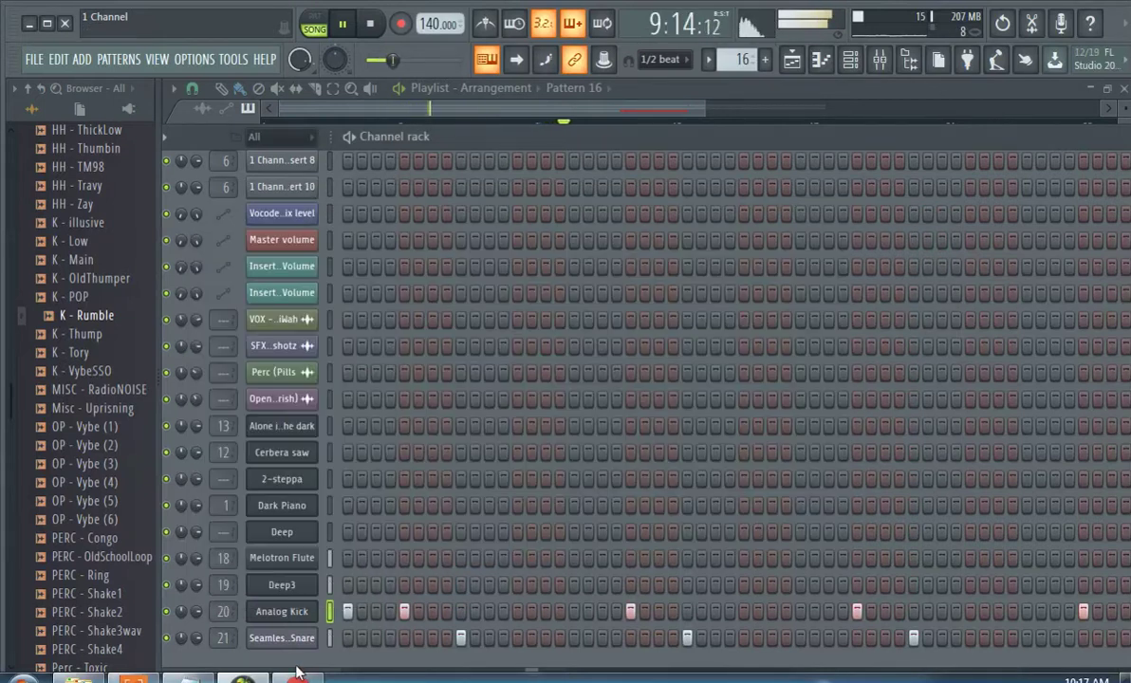
pyautogui.click(297, 615)
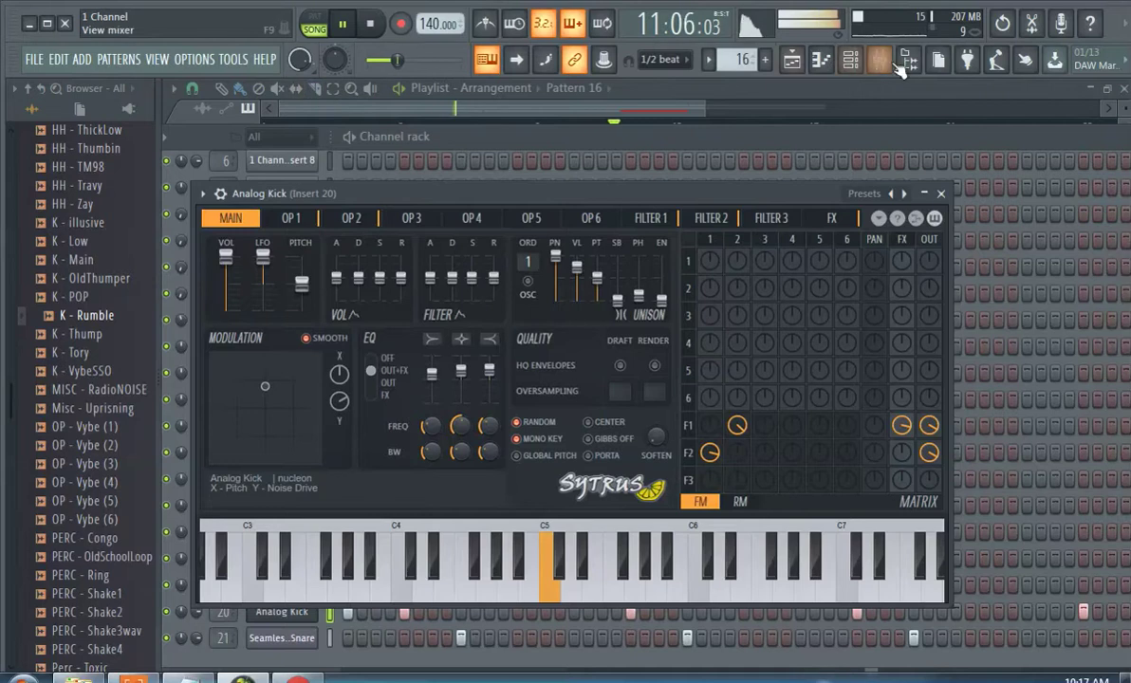
# Transpose the Analog Kick notes down to C2 in the piano roll, then settle them at C3.
pyautogui.click(820, 61)
pyautogui.click(821, 61)
pyautogui.click(820, 60)
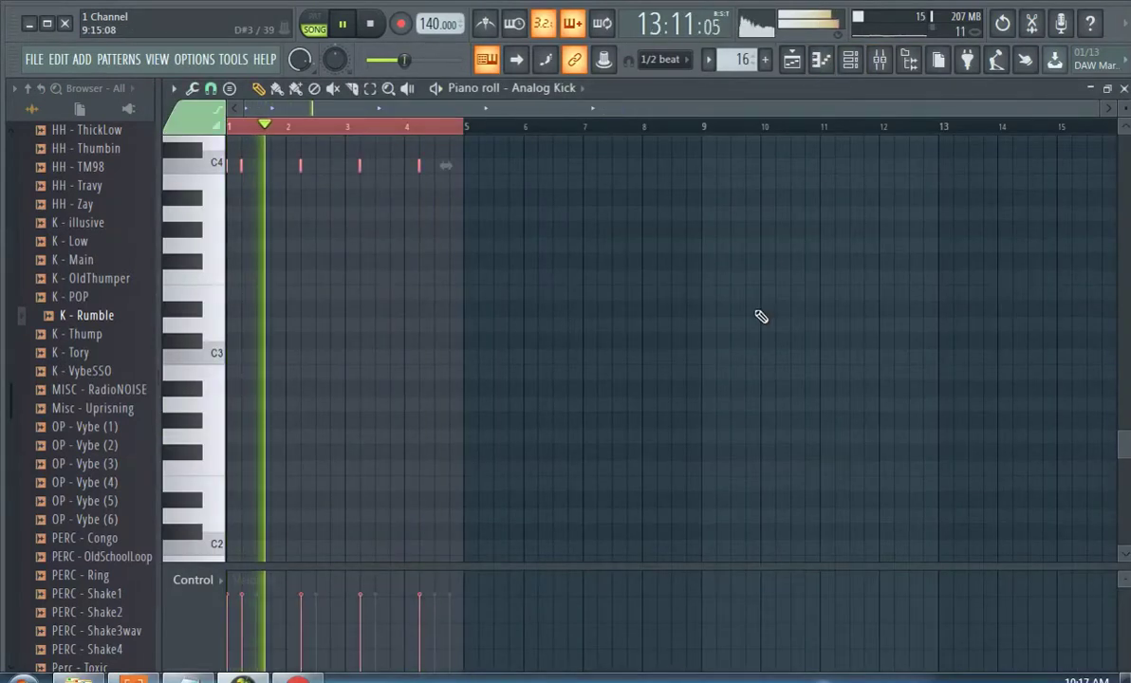
pyautogui.hotkey('ctrl', 'Down')
pyautogui.hotkey('ctrl', 'Down')
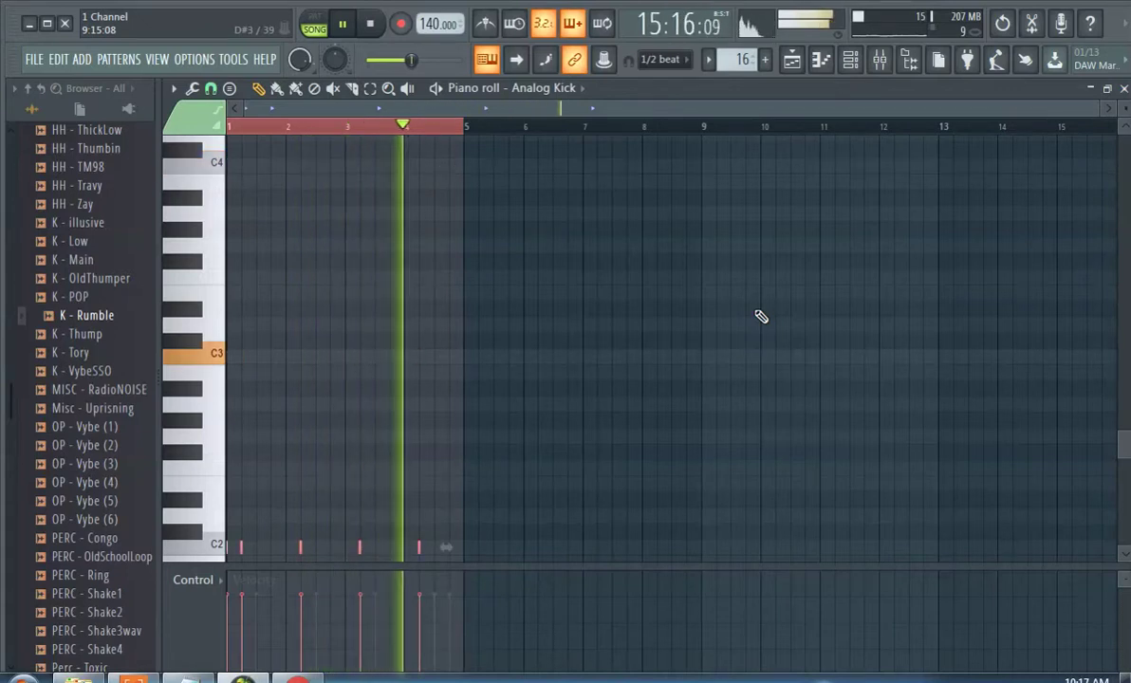
pyautogui.hotkey('ctrl', 'Up')
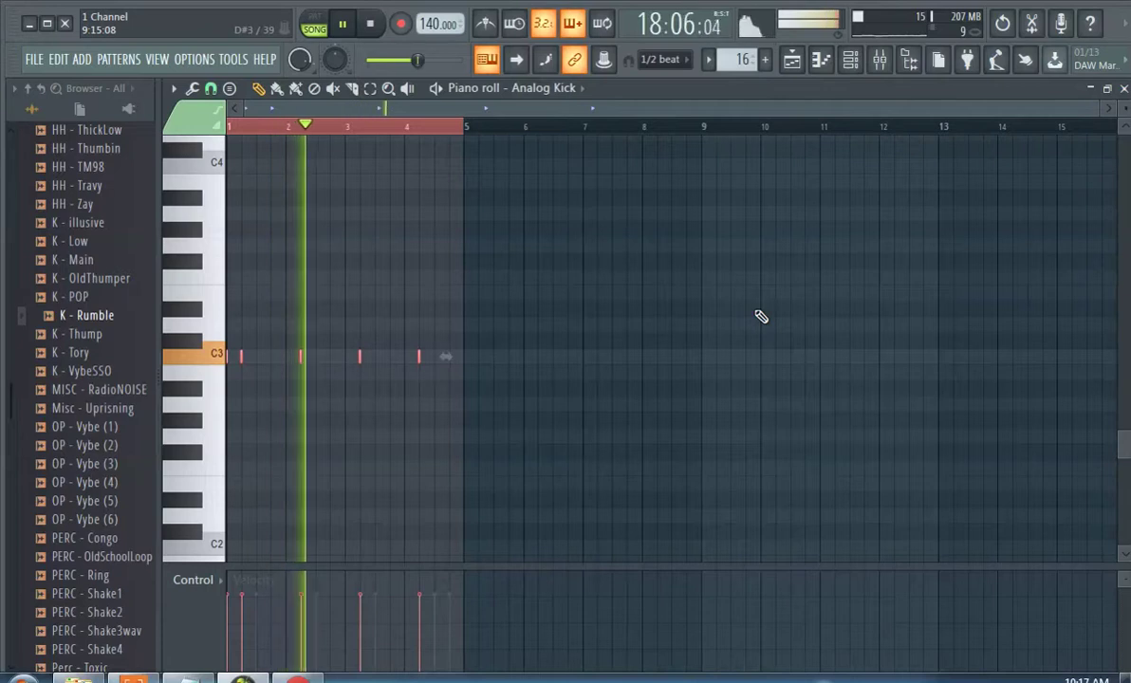
# Open the SeamlessR - Snare instrument from the channel rack and show its notes in the piano roll.
pyautogui.click(849, 60)
pyautogui.click(276, 639)
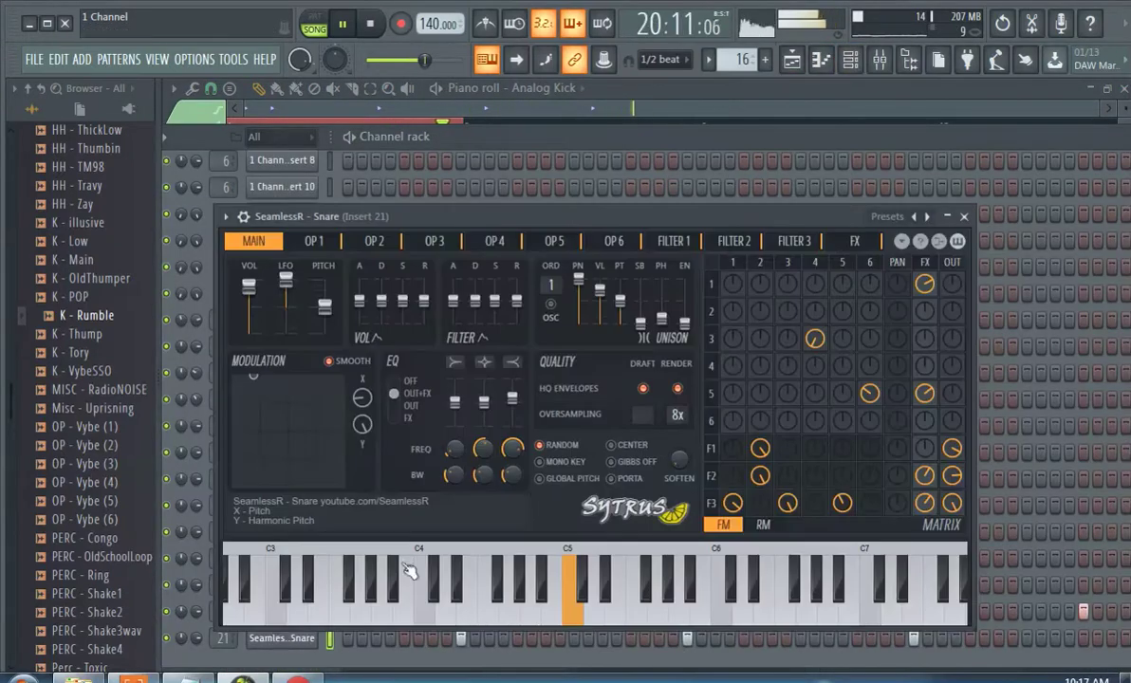
pyautogui.click(822, 59)
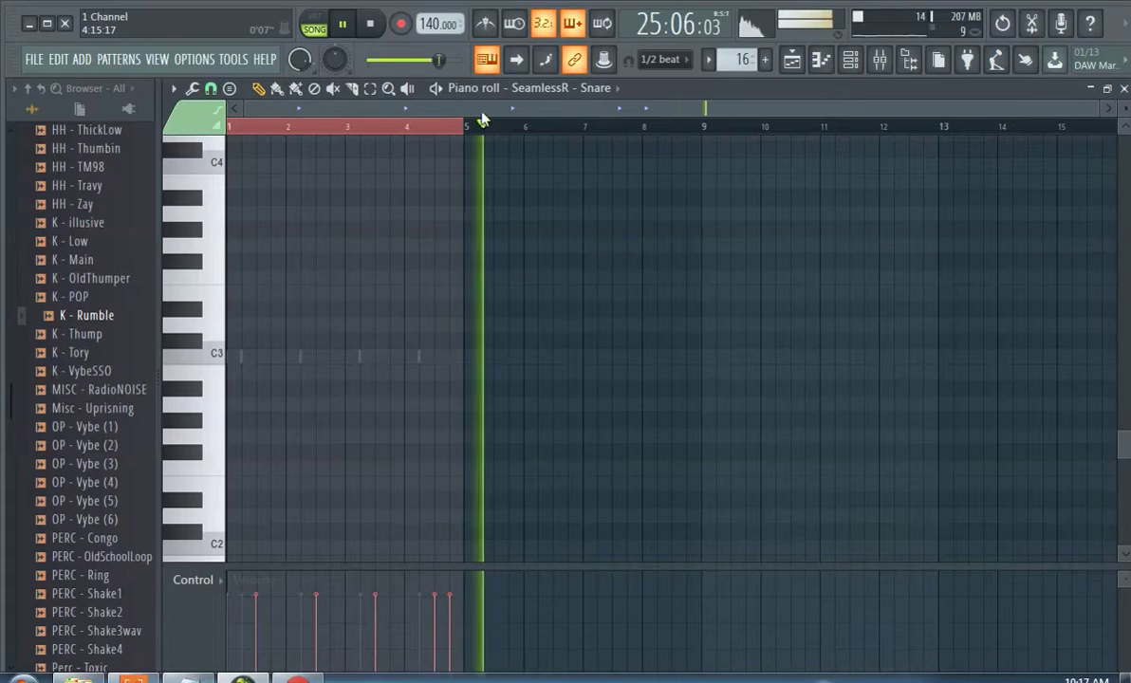
pyautogui.scroll(-3, 419, 419)
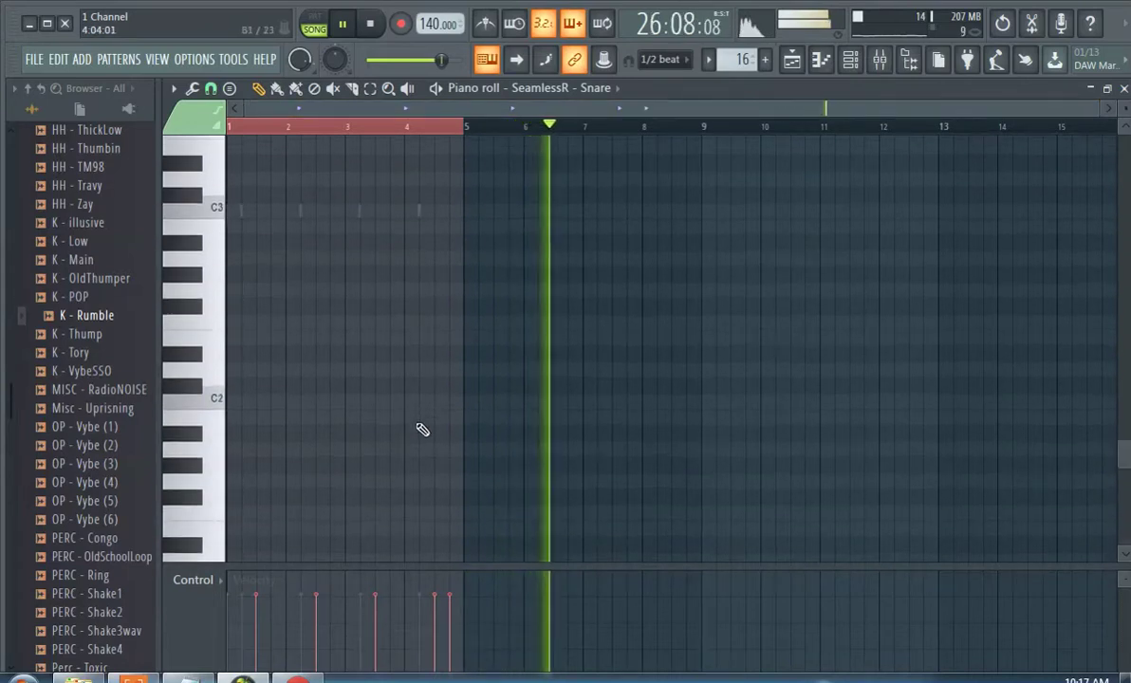
pyautogui.scroll(5, 383, 394)
pyautogui.click(399, 126)
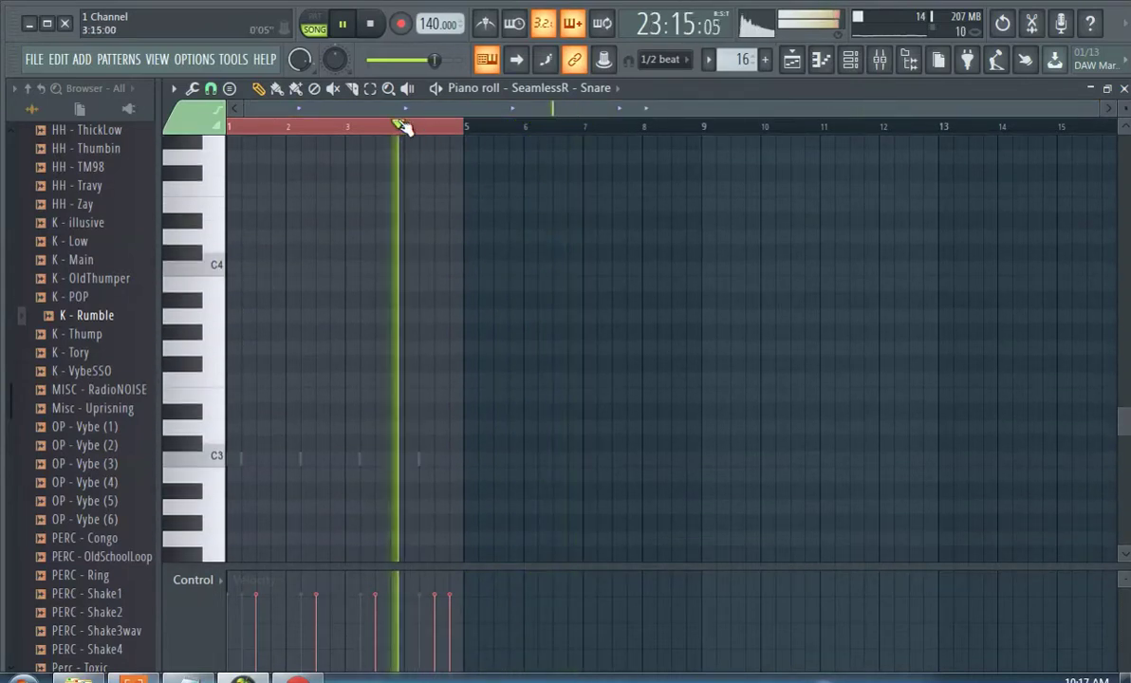
pyautogui.click(564, 88)
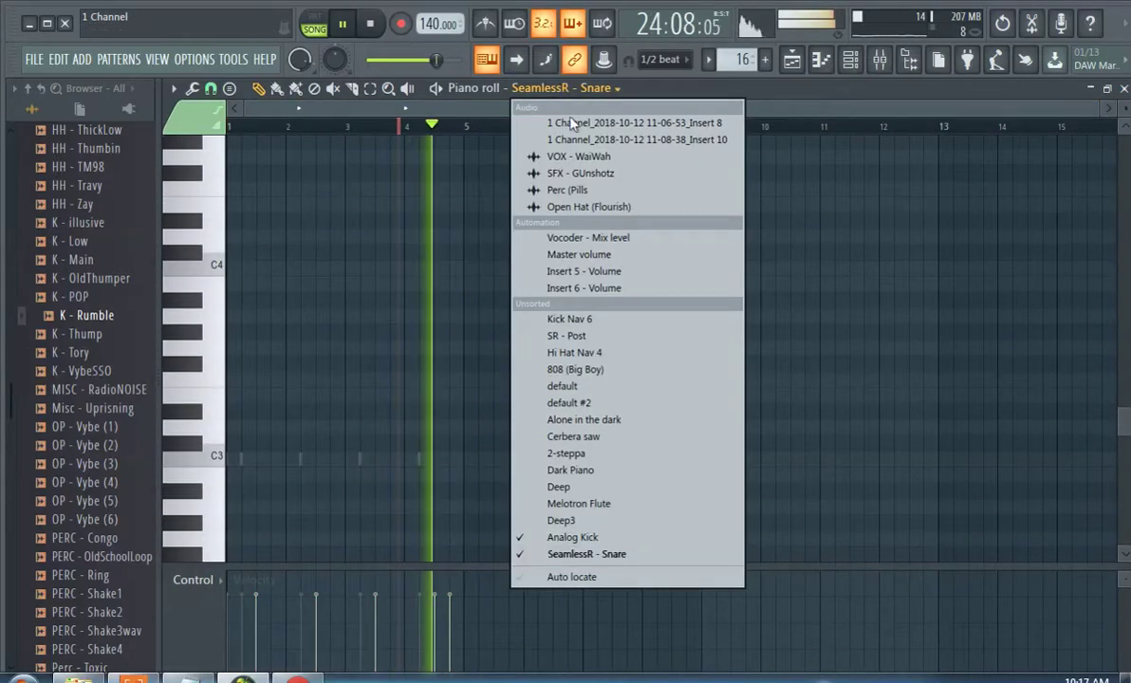
pyautogui.click(616, 555)
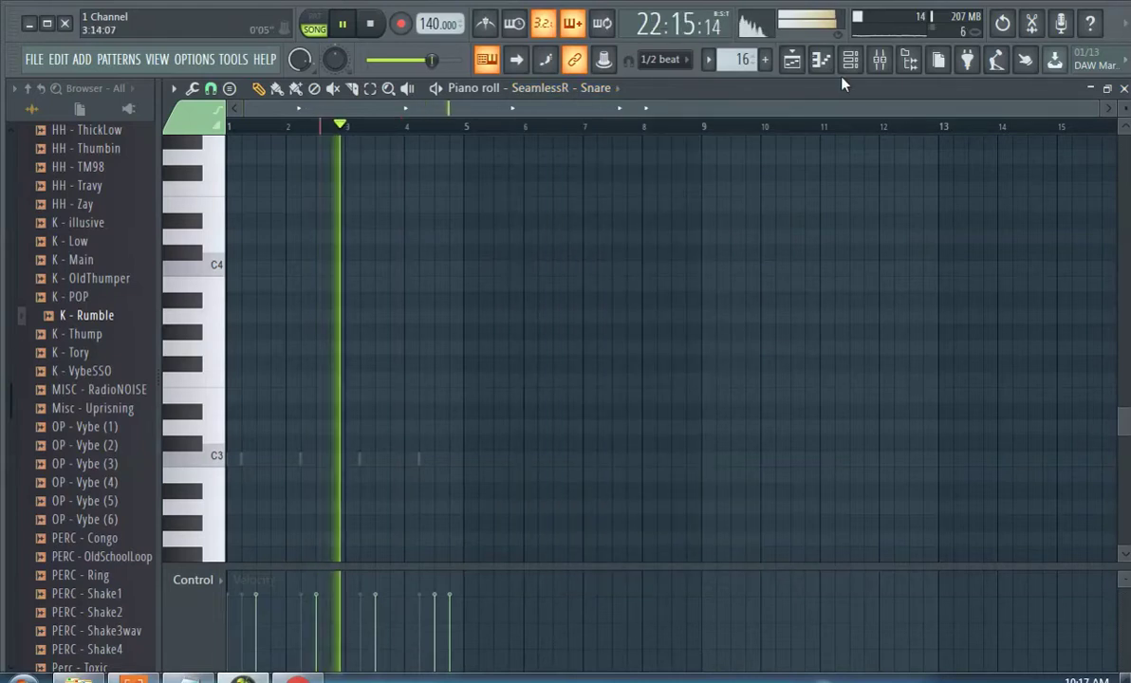
# Locate the snare notes at C6, select them all and transpose them up two octaves.
pyautogui.scroll(1, 720, 58)
pyautogui.scroll(-2, 719, 59)
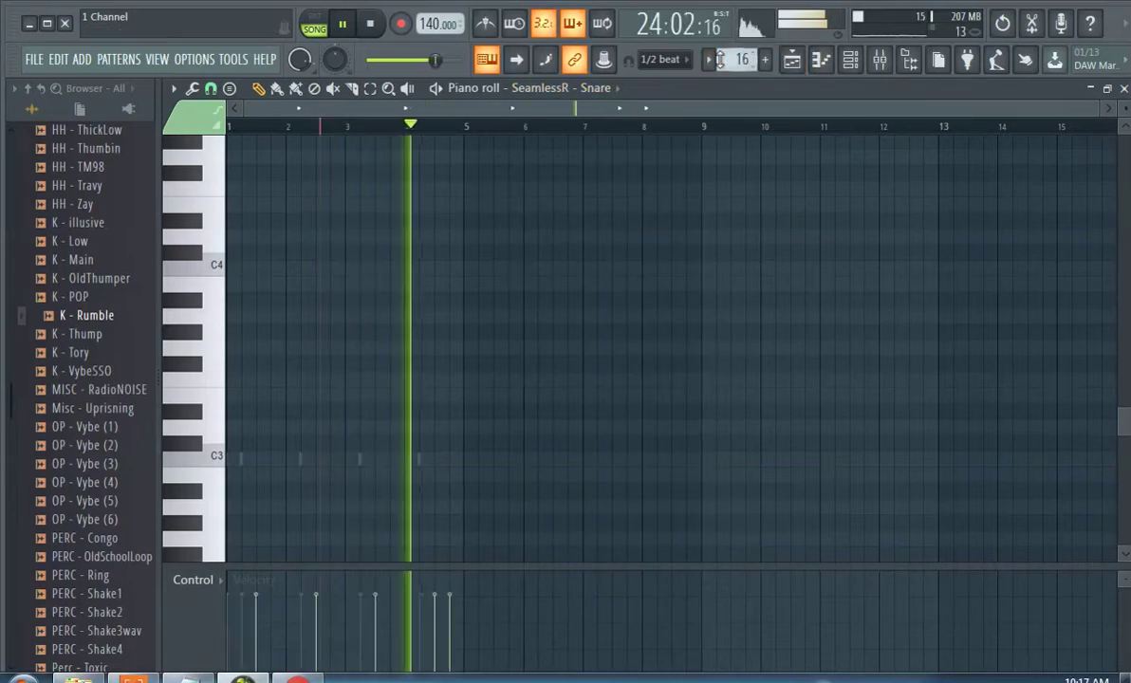
pyautogui.scroll(1, 720, 58)
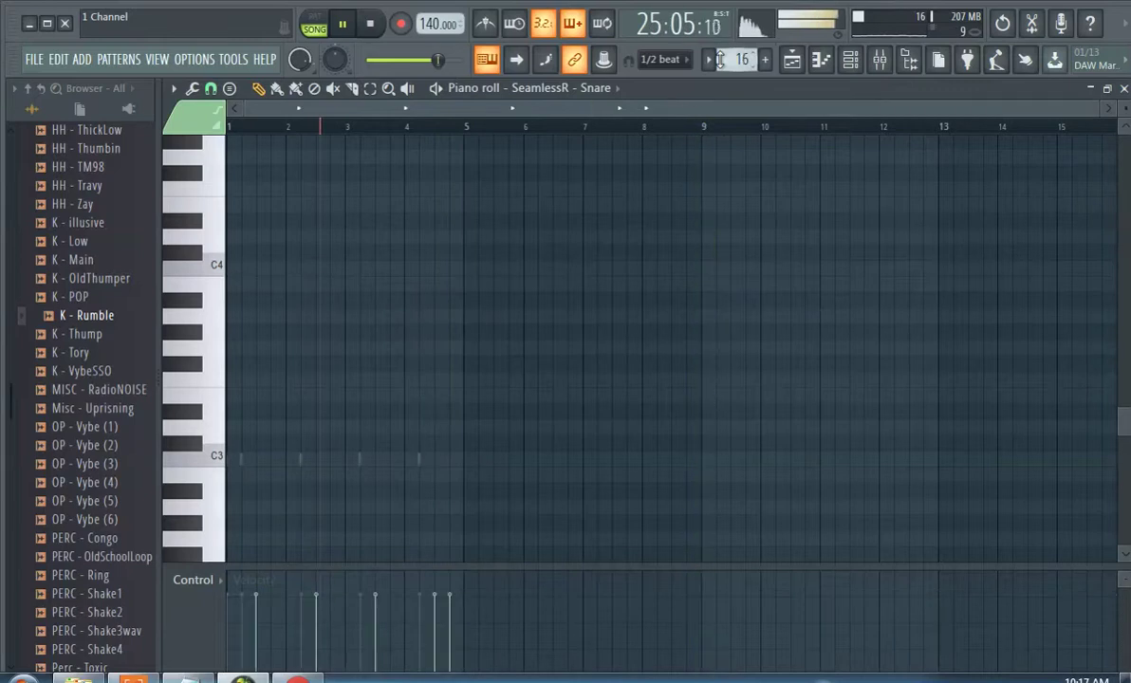
pyautogui.scroll(10, 479, 343)
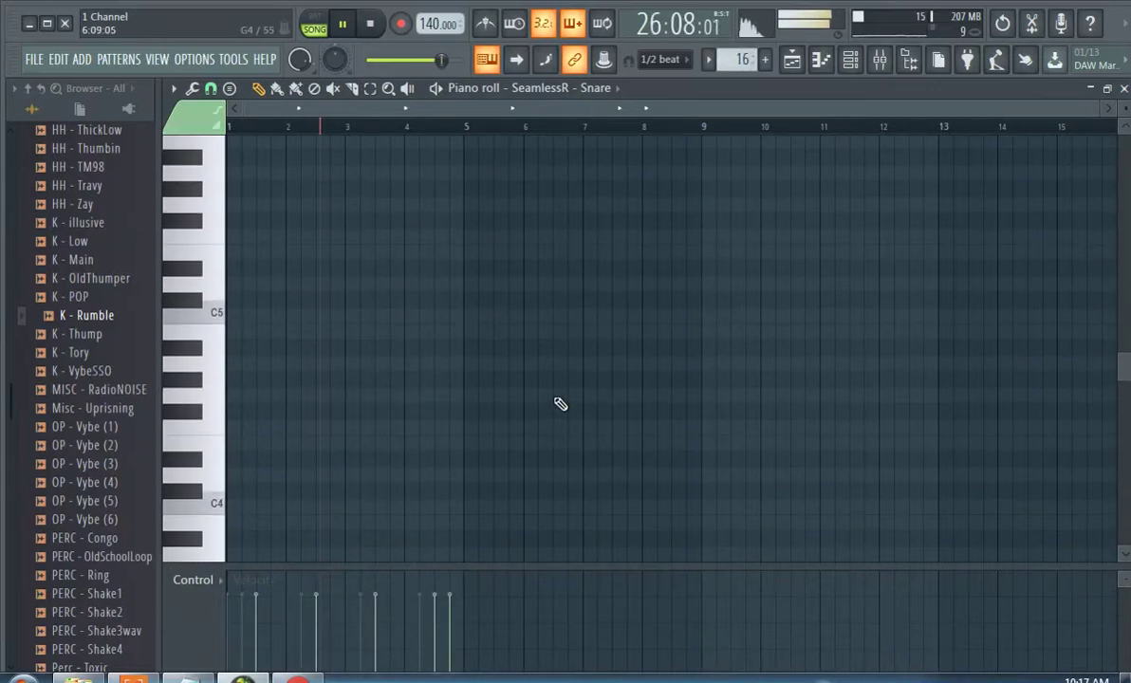
pyautogui.scroll(-2, 467, 322)
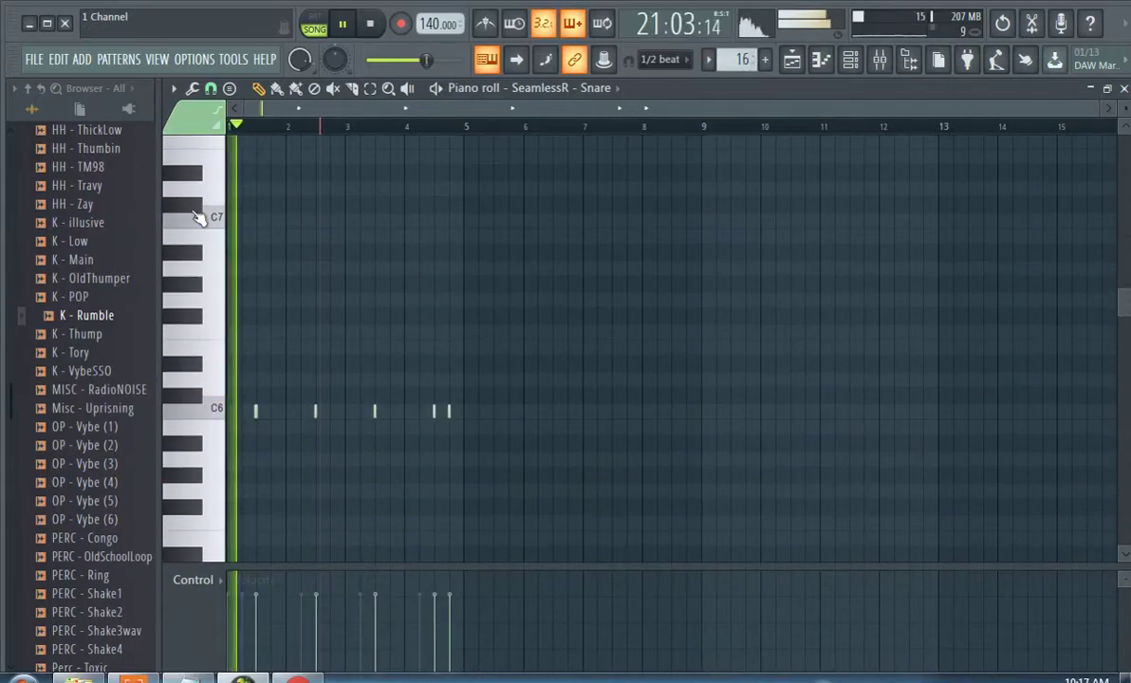
pyautogui.hotkey('ctrl', 'a')
pyautogui.hotkey('ctrl', 'Up')
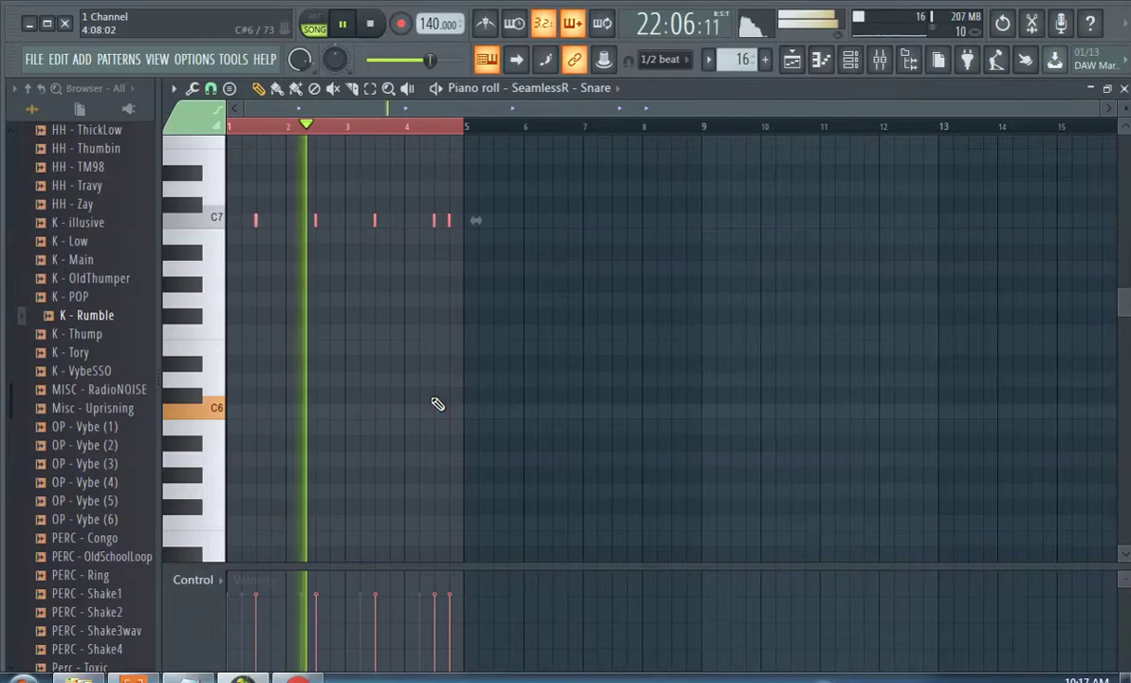
pyautogui.hotkey('ctrl', 'Up')
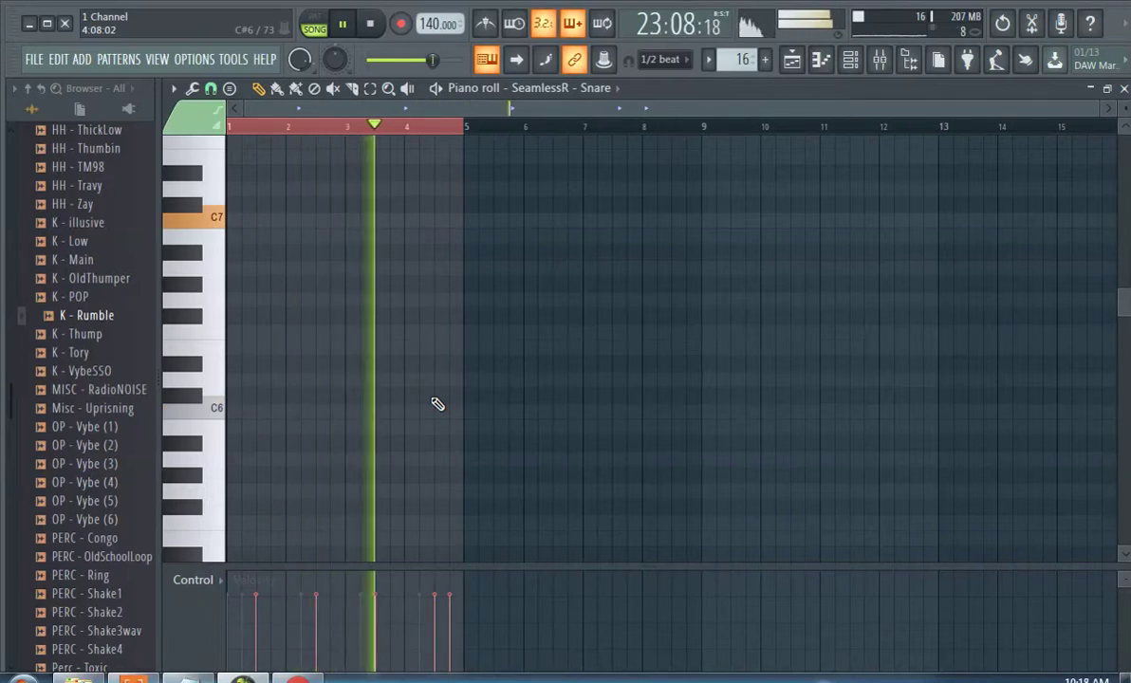
# Raise the selected snare notes past C10 to the highest pitch in the piano roll and return to the playlist.
pyautogui.scroll(1, 429, 406)
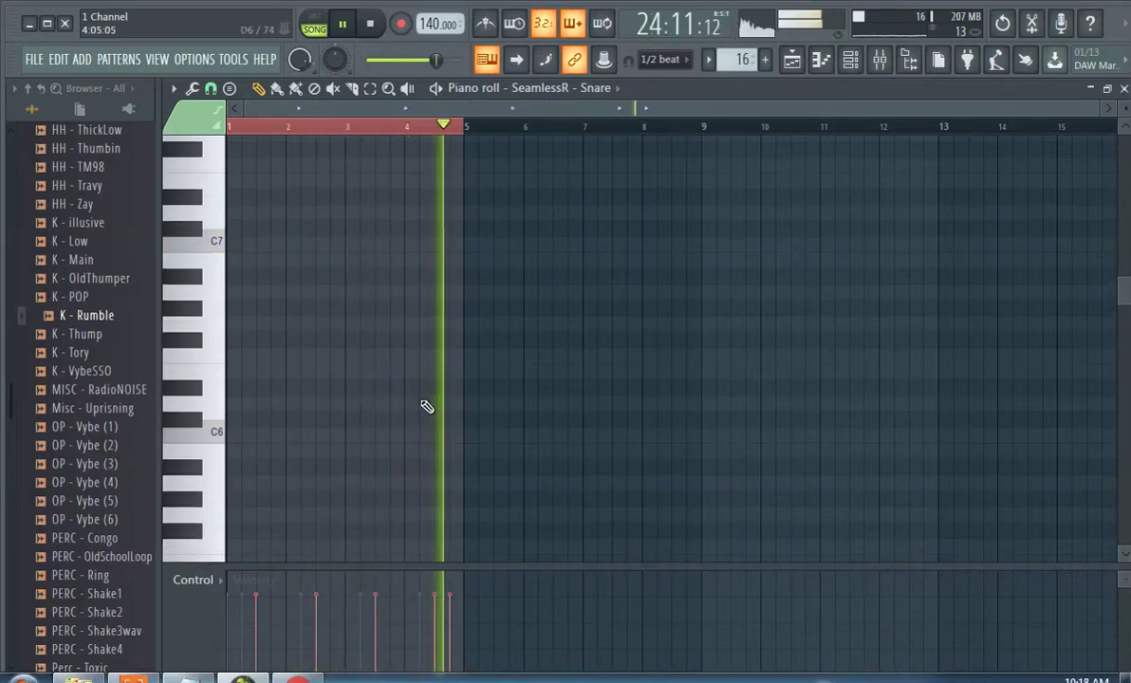
pyautogui.scroll(20, 428, 403)
pyautogui.click(256, 128)
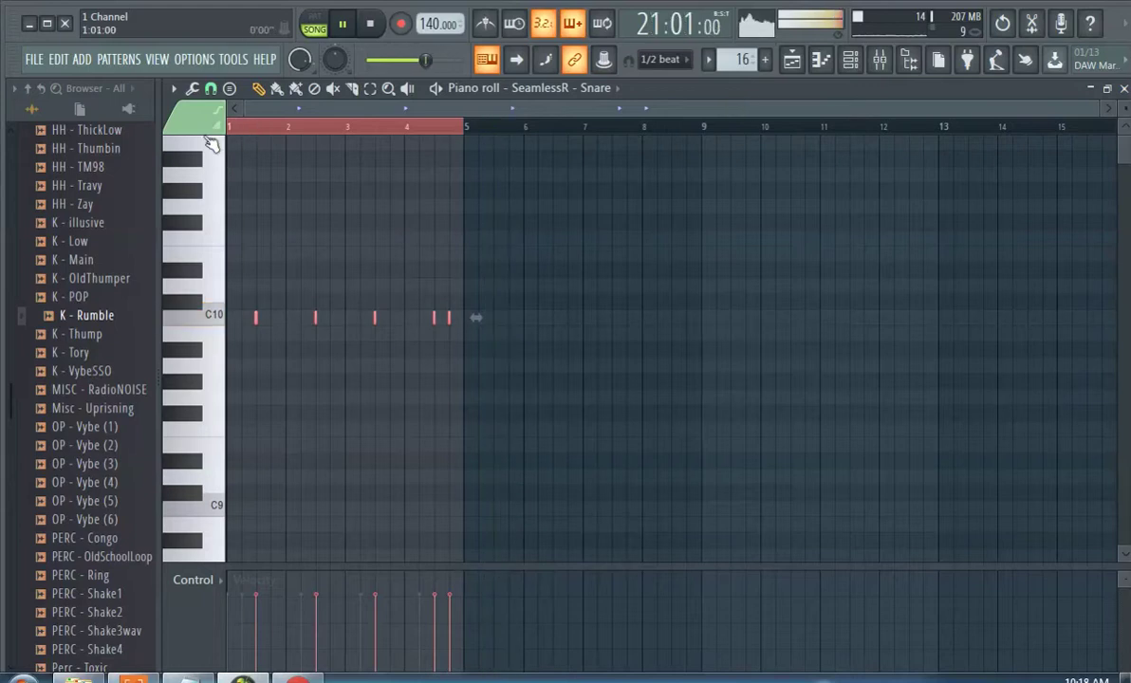
pyautogui.hotkey('ctrl', 'Up')
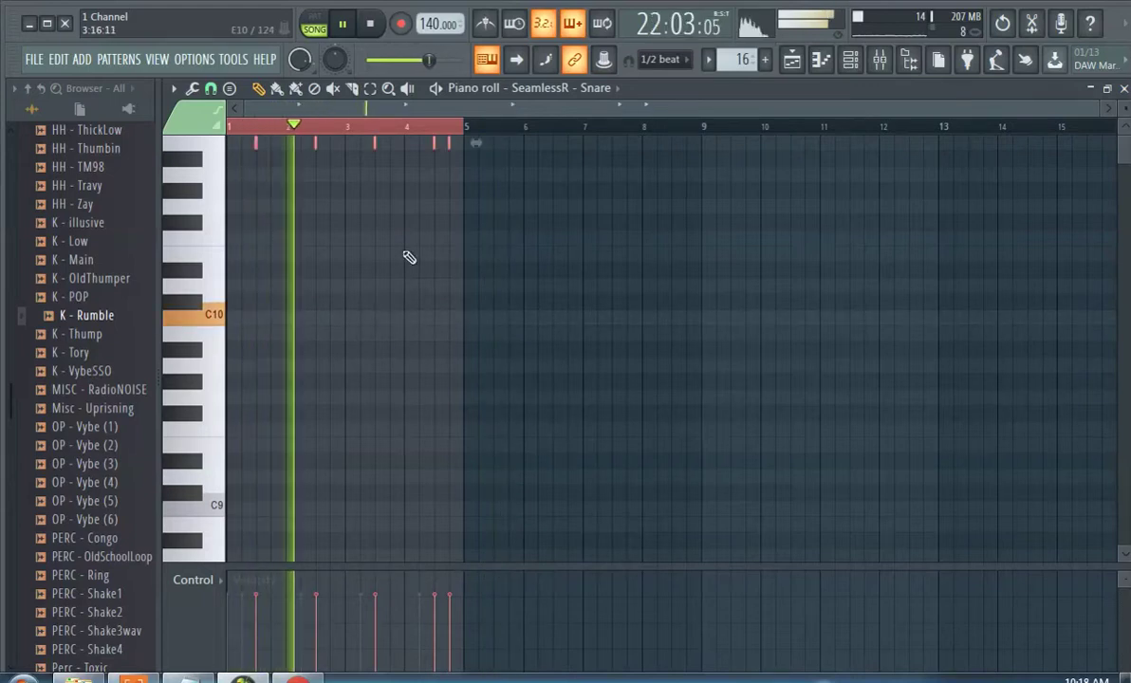
pyautogui.click(803, 69)
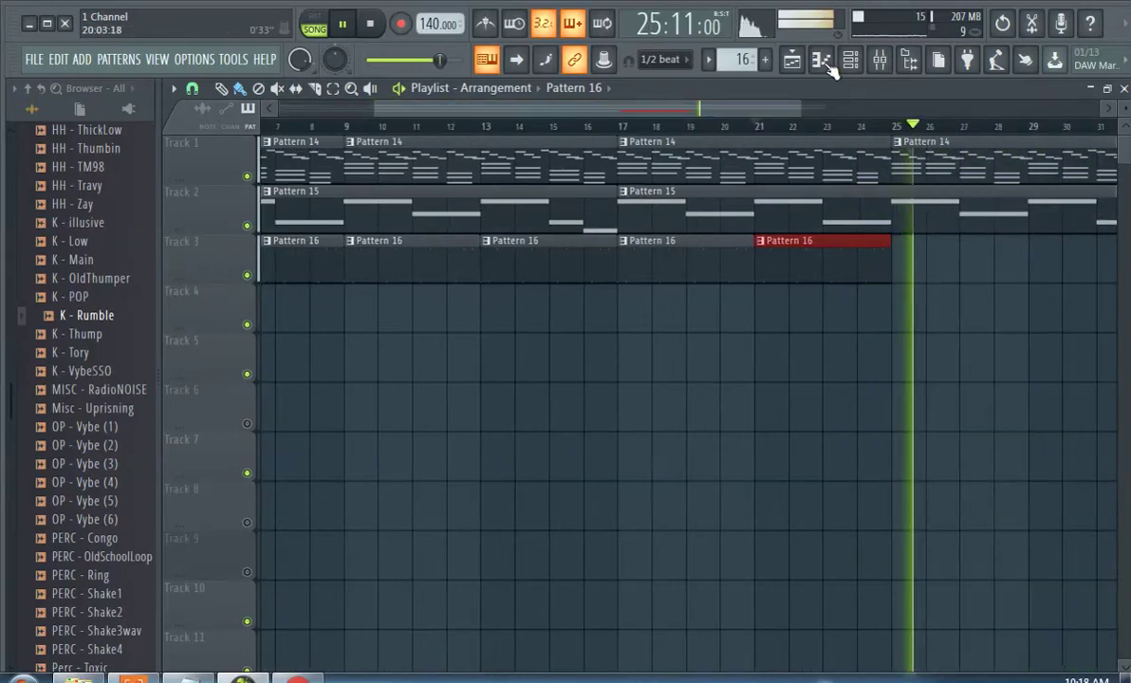
# Load Fruity Love Philter in slot 1 of mixer Insert 21 and slightly lower that insert's volume fader.
pyautogui.click(880, 59)
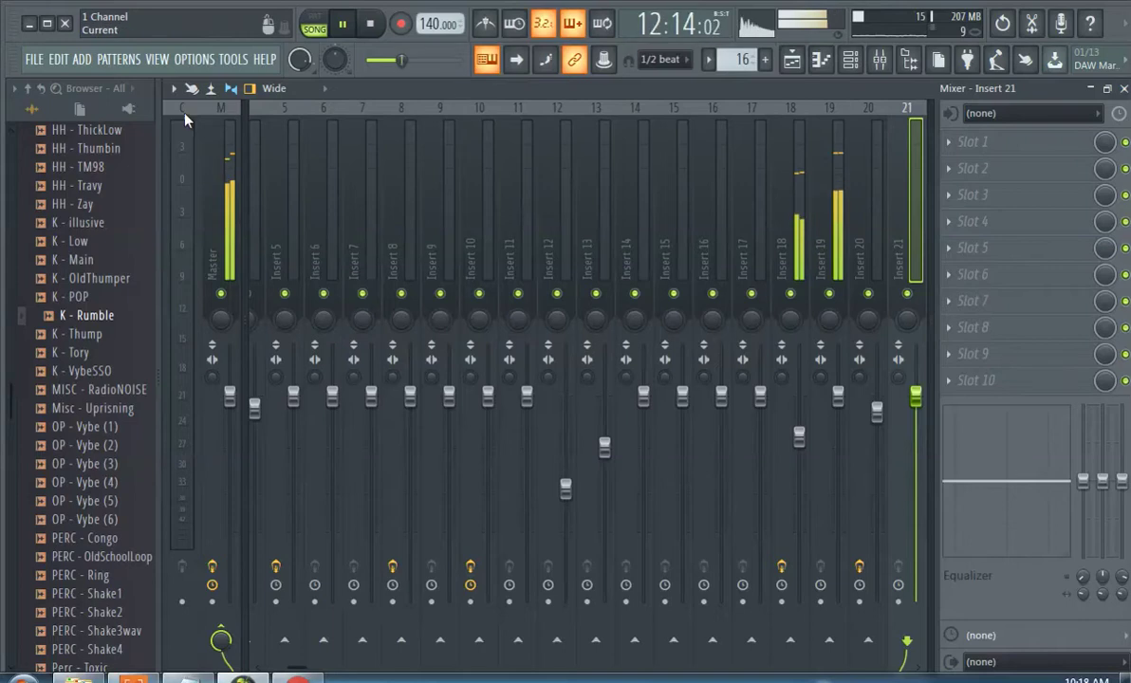
pyautogui.click(1001, 152)
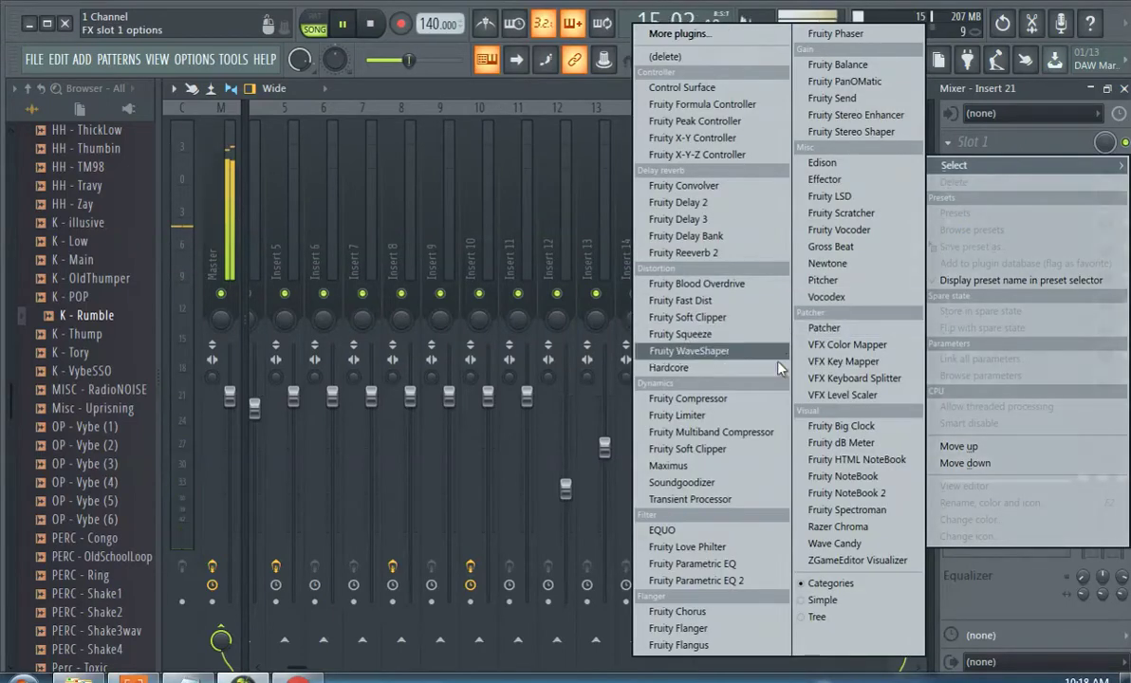
pyautogui.click(686, 546)
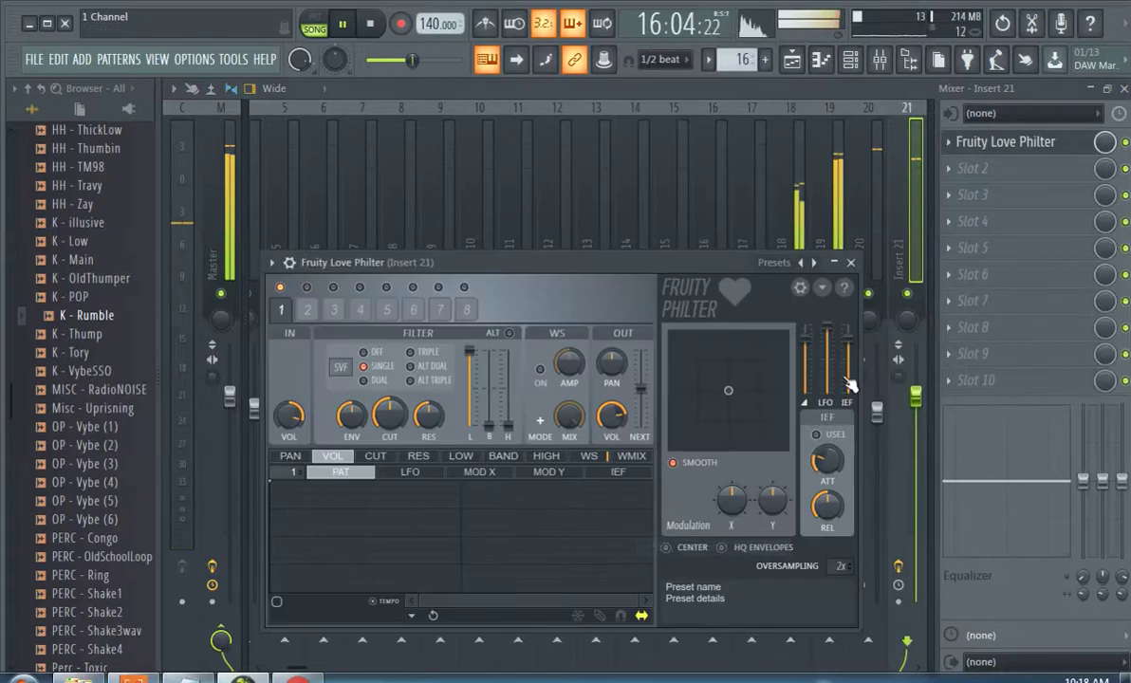
pyautogui.press('Escape')
pyautogui.moveTo(916, 401); pyautogui.dragTo(917, 416)
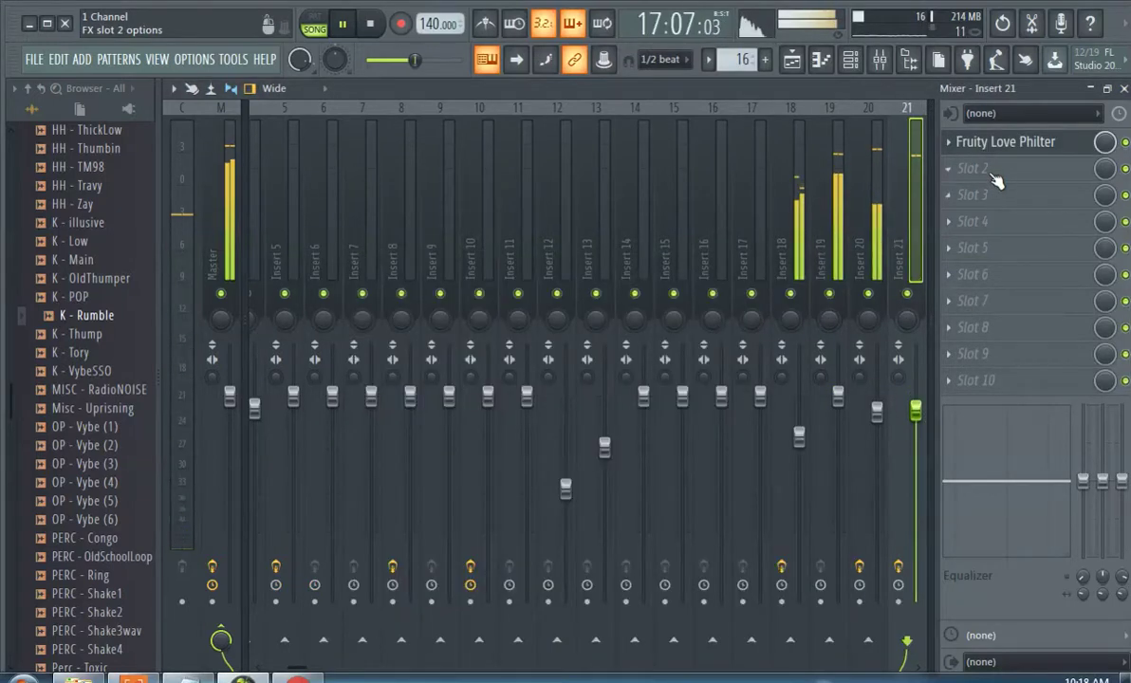
# Add Fruity Reeverb 2 to slot 2 of Insert 21, check Insert 18's effects and return to the playlist.
pyautogui.click(992, 174)
pyautogui.click(740, 261)
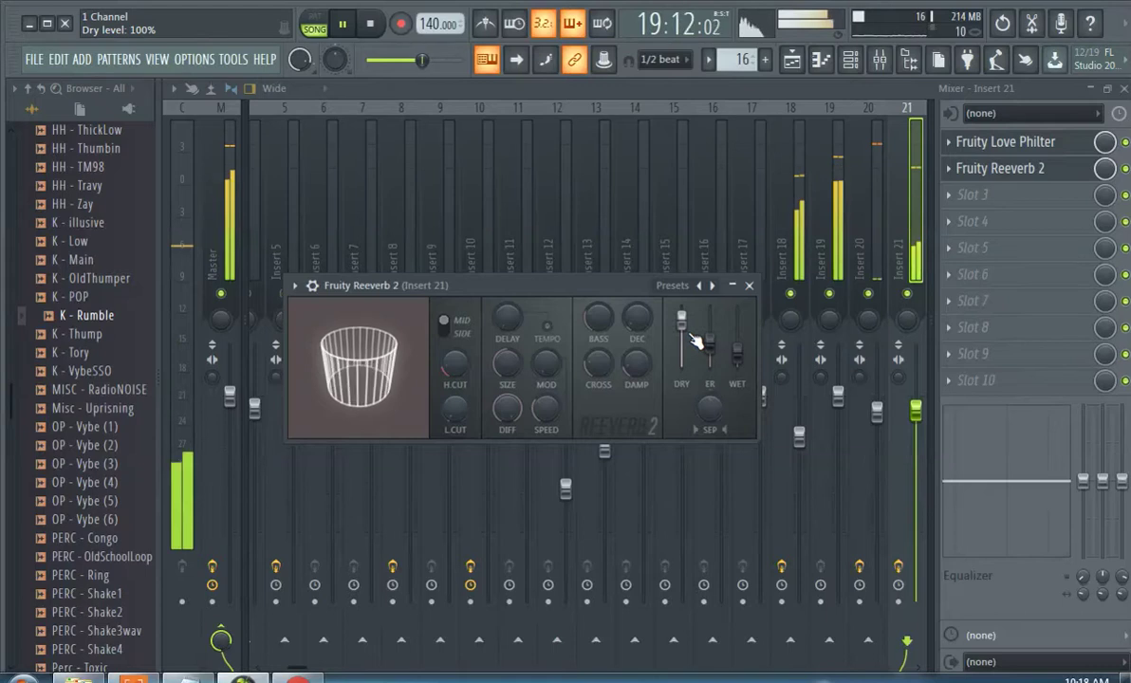
pyautogui.click(787, 135)
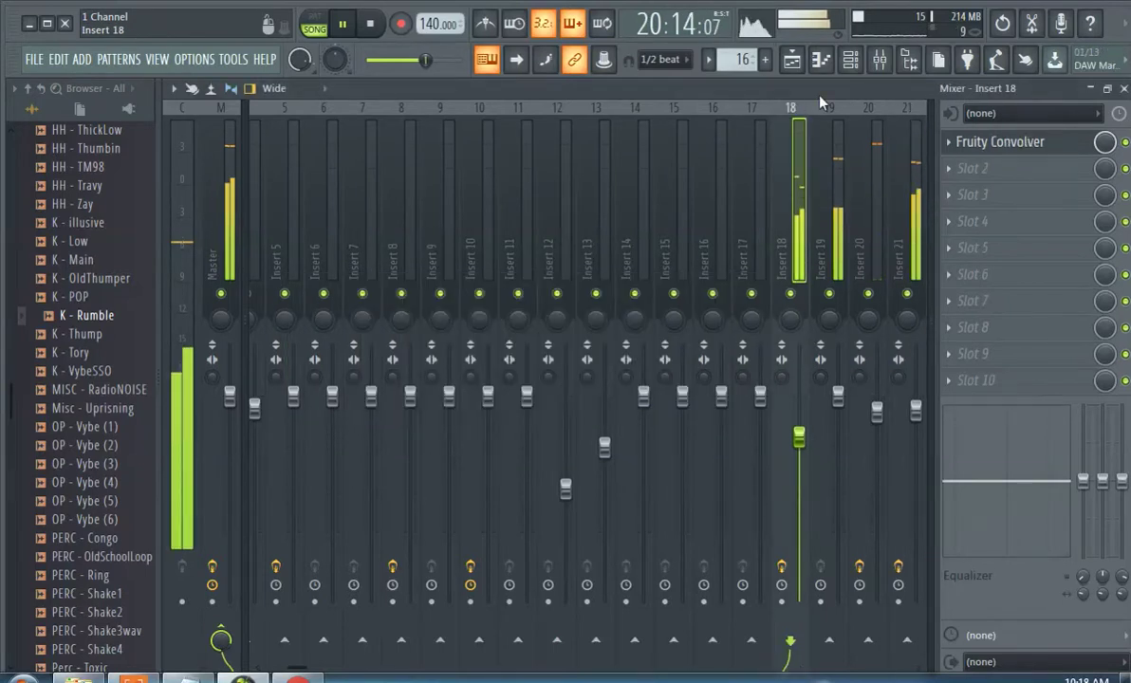
pyautogui.click(795, 65)
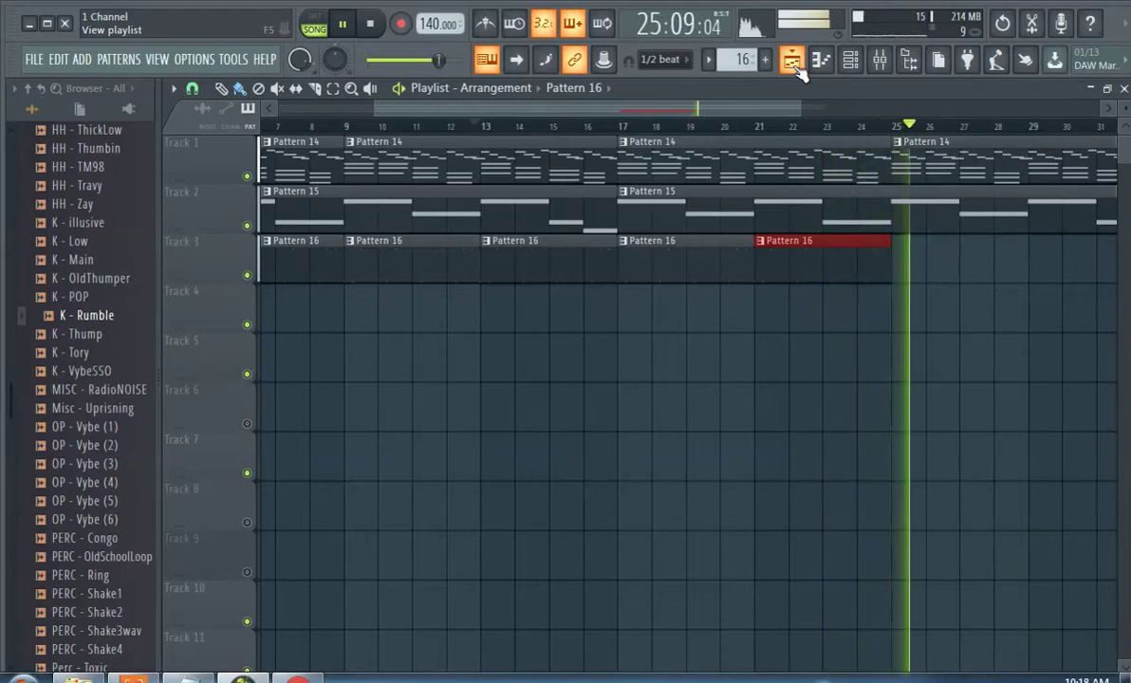
# Delete the first two Pattern 16 clips on Track 3 so the drums start at bar 9.
pyautogui.moveTo(481, 111); pyautogui.dragTo(215, 134)
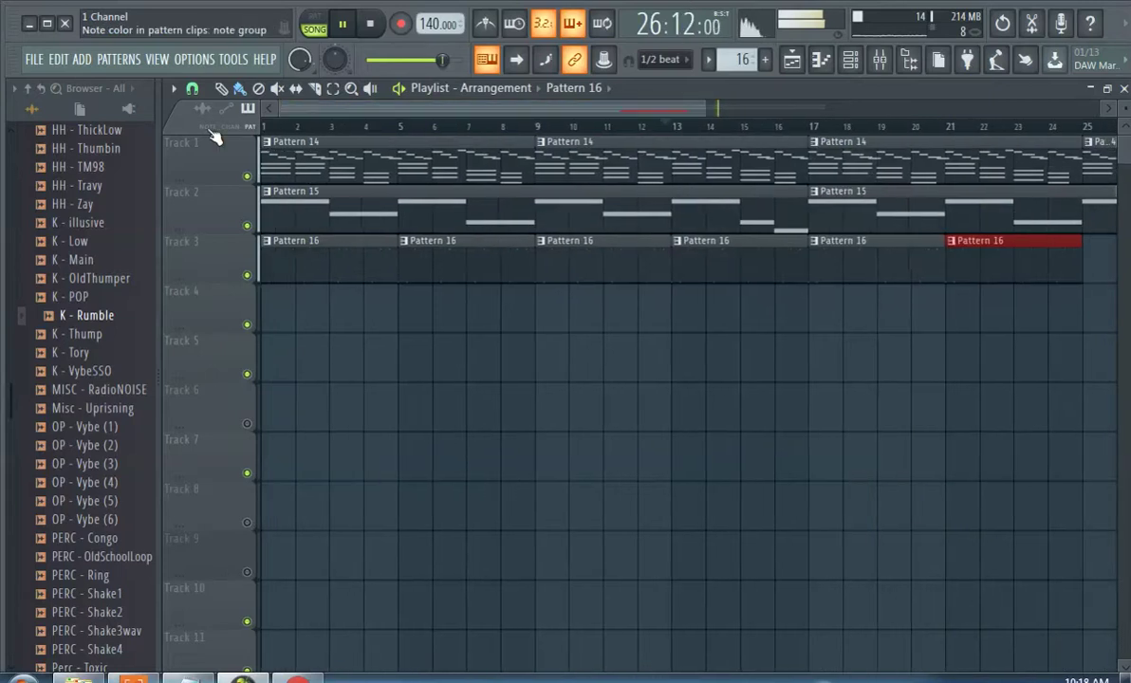
pyautogui.rightClick(375, 274)
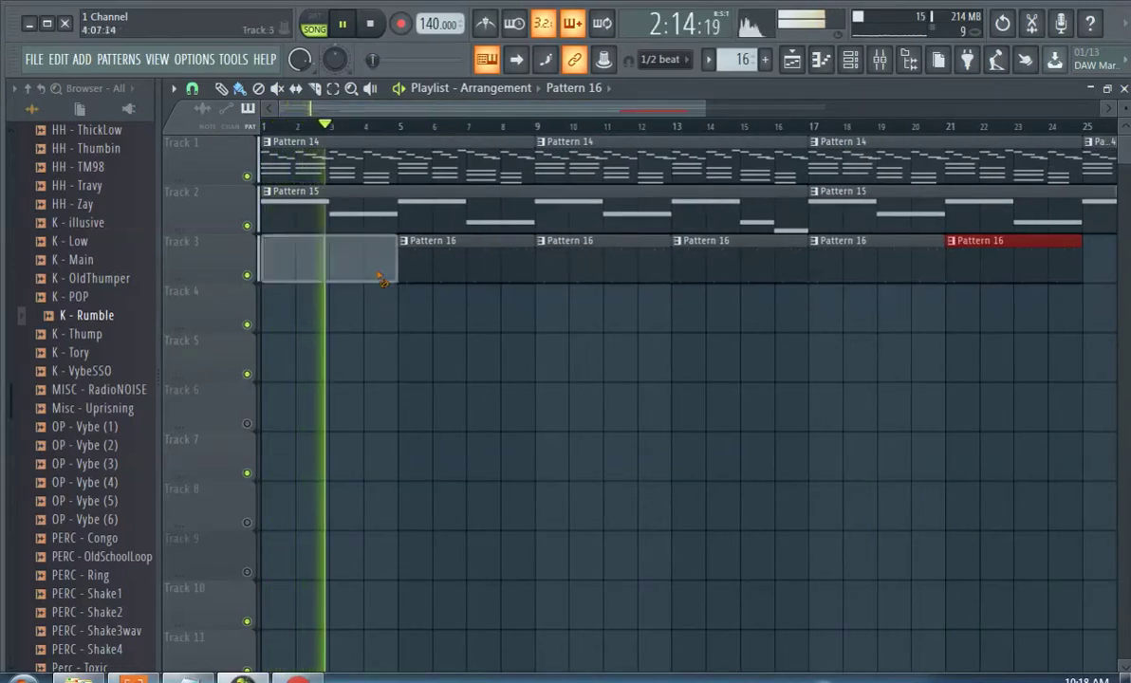
pyautogui.rightClick(433, 271)
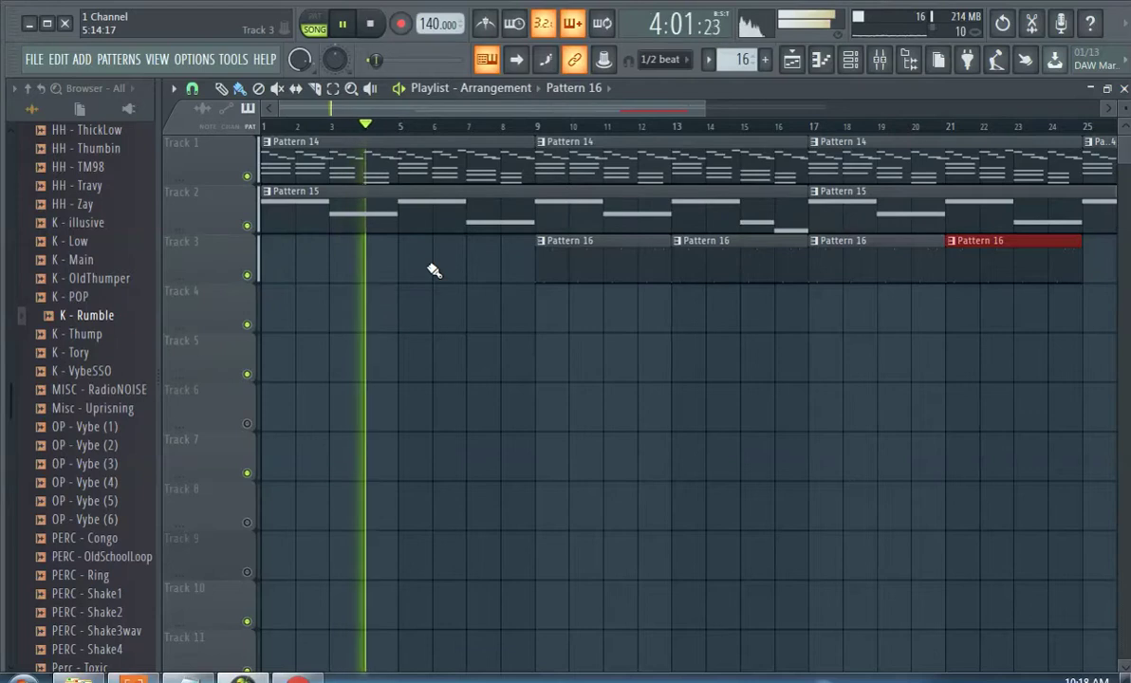
# Create Pattern 17 and place its clip on Track 4 at bar 9.
pyautogui.moveTo(551, 107); pyautogui.dragTo(643, 111)
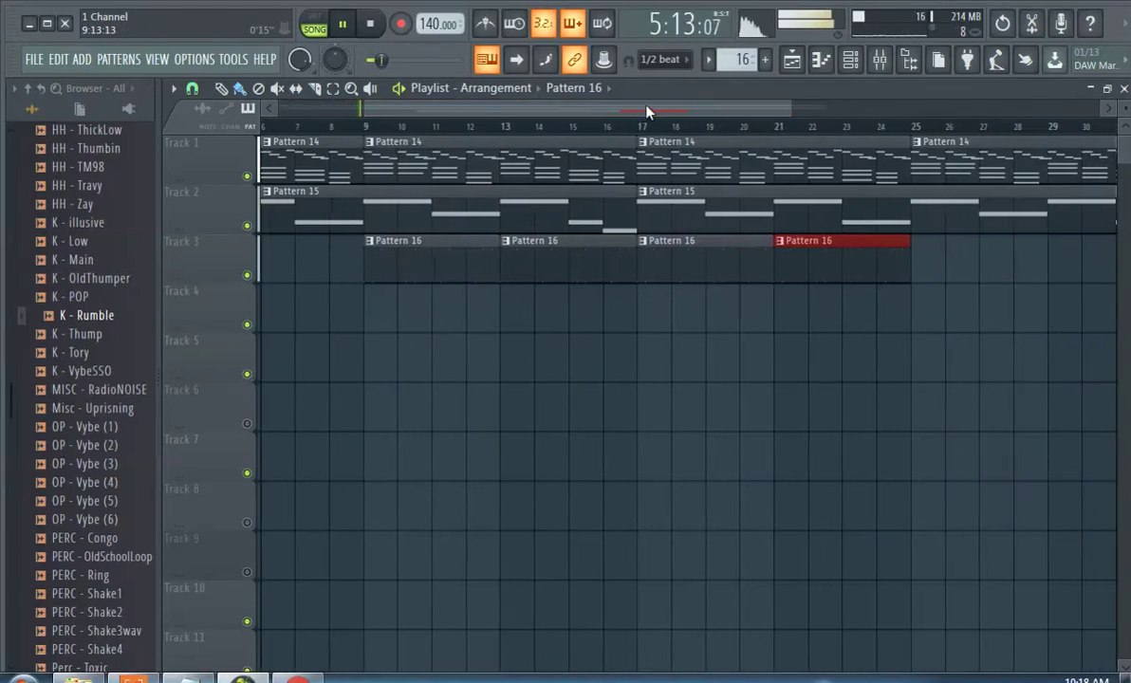
pyautogui.click(764, 59)
pyautogui.press('Return')
pyautogui.click(372, 313)
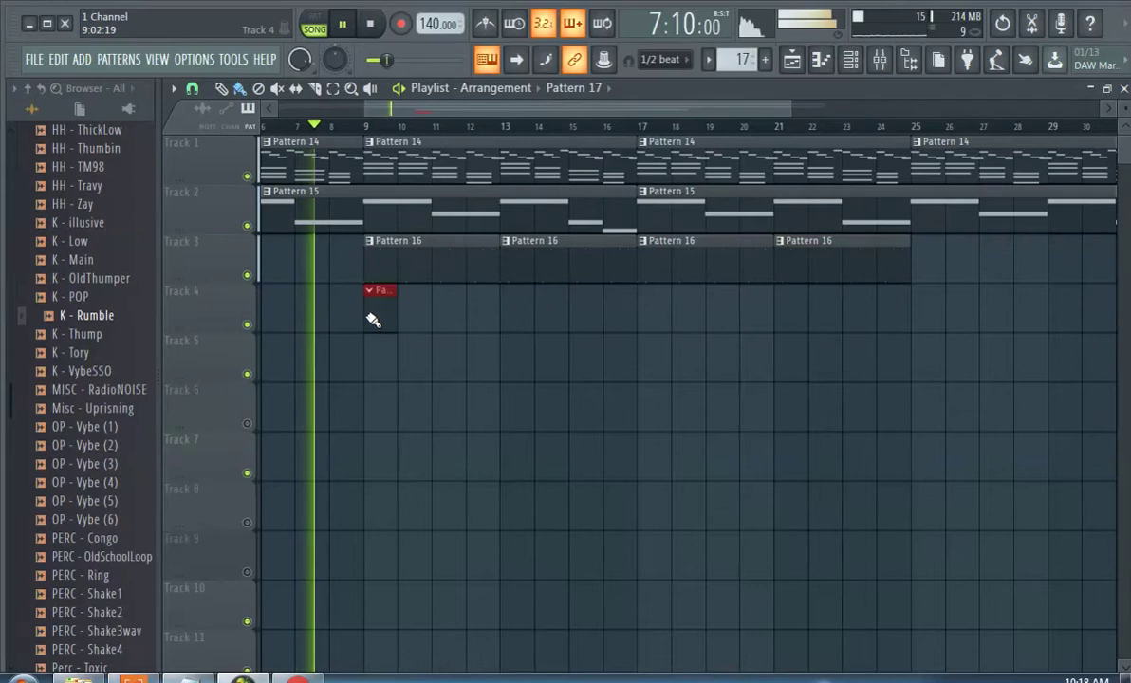
# Add a new Sytrus channel and load its SeamlessR - Hat preset.
pyautogui.click(854, 60)
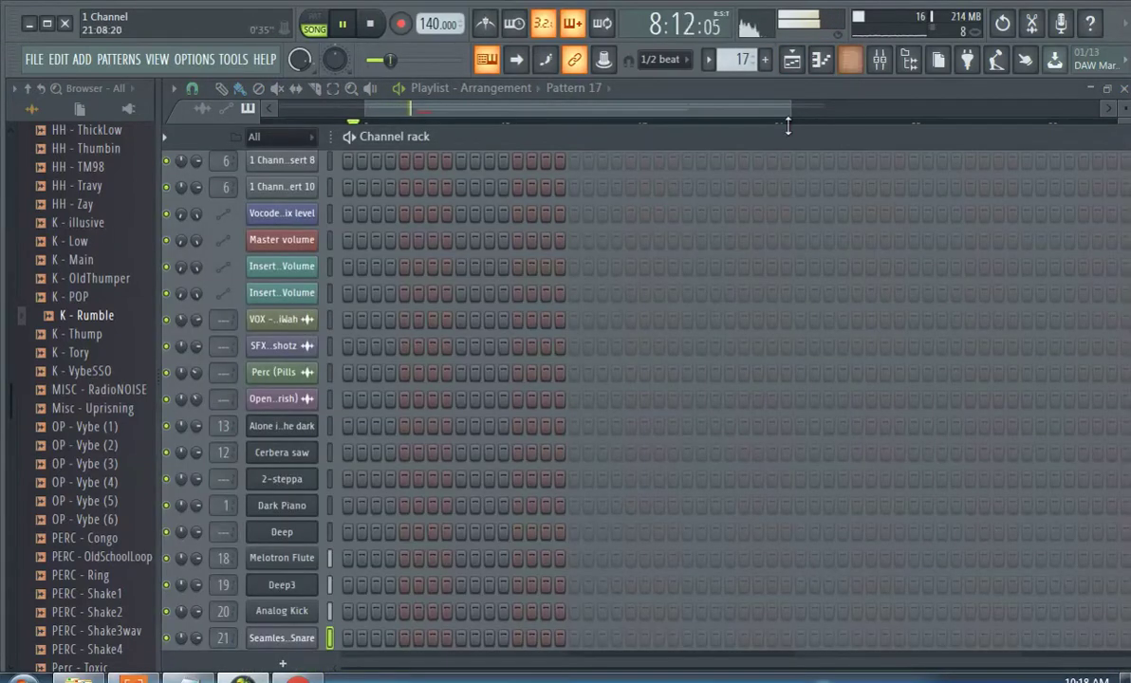
pyautogui.scroll(-1, 490, 413)
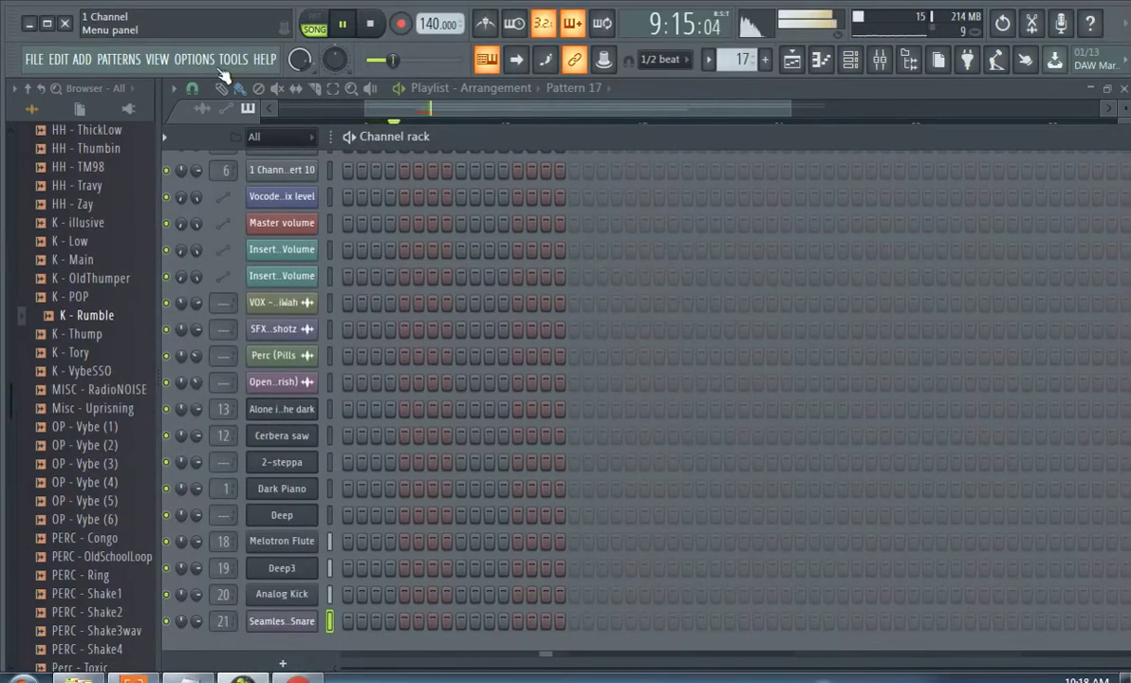
pyautogui.click(62, 58)
pyautogui.moveTo(81, 59)
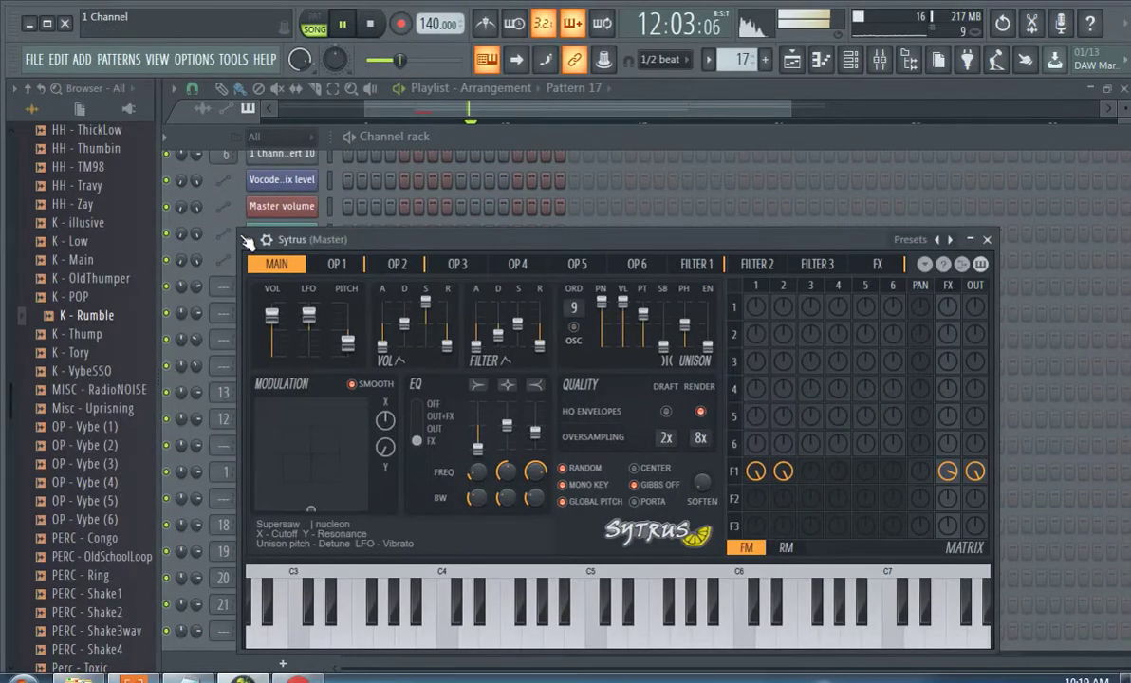
pyautogui.click(246, 239)
pyautogui.moveTo(382, 296)
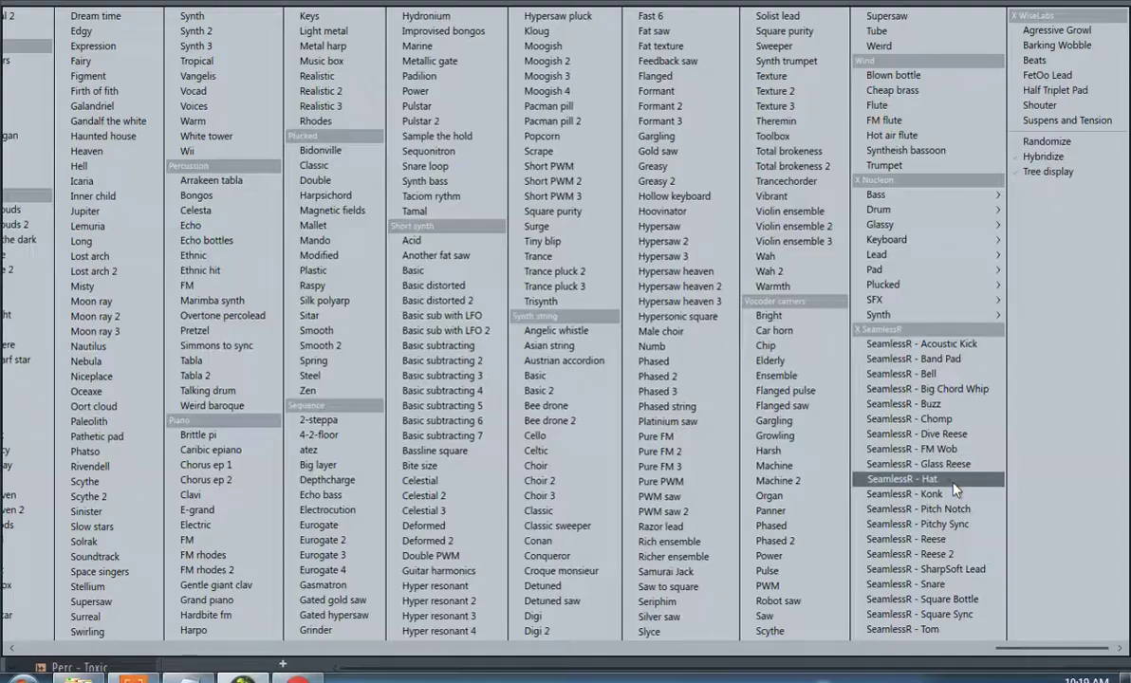
pyautogui.click(949, 480)
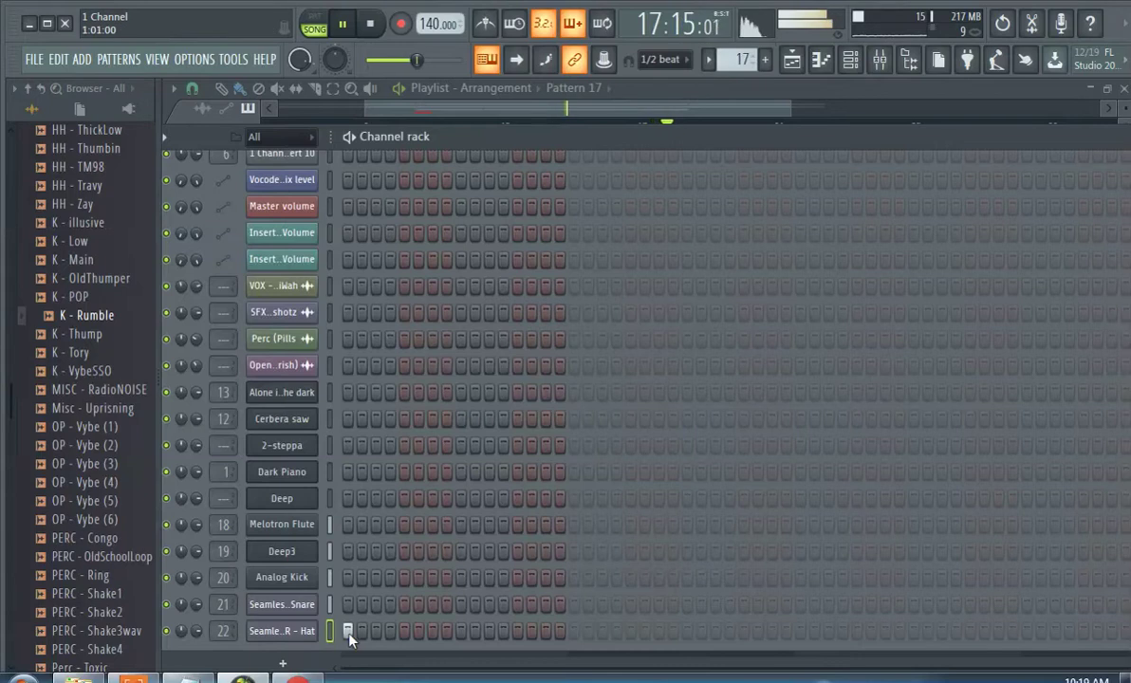
# Fill every step of the SeamlessR - Hat row across four bars of Pattern 17 and close the channel rack.
pyautogui.moveTo(344, 633); pyautogui.dragTo(1051, 578)
pyautogui.moveTo(764, 139); pyautogui.dragTo(518, 121)
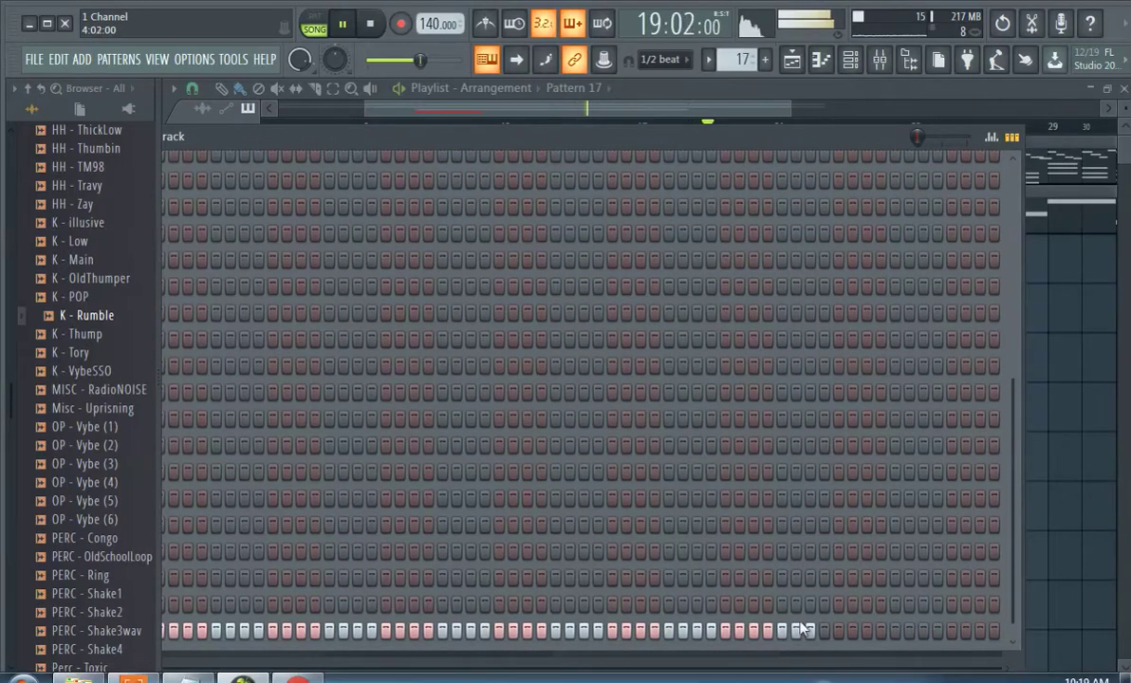
pyautogui.press('F6')
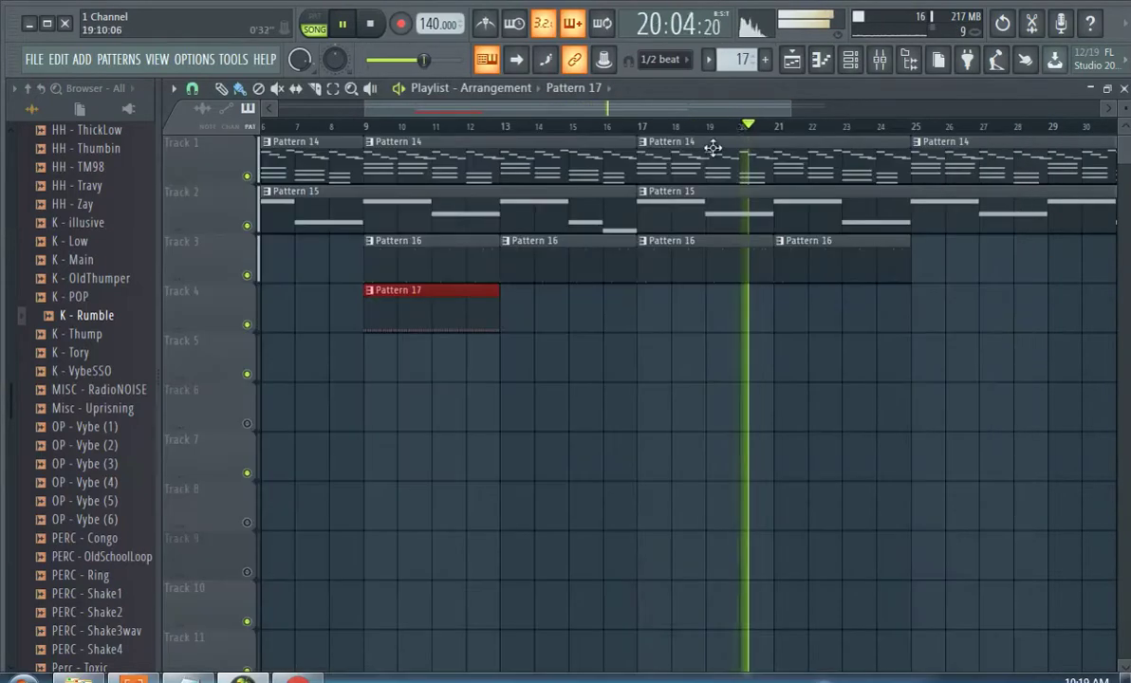
# Play the song from around bar 7, examine the hat notes in Pattern 17 and return to the playlist.
pyautogui.click(319, 125)
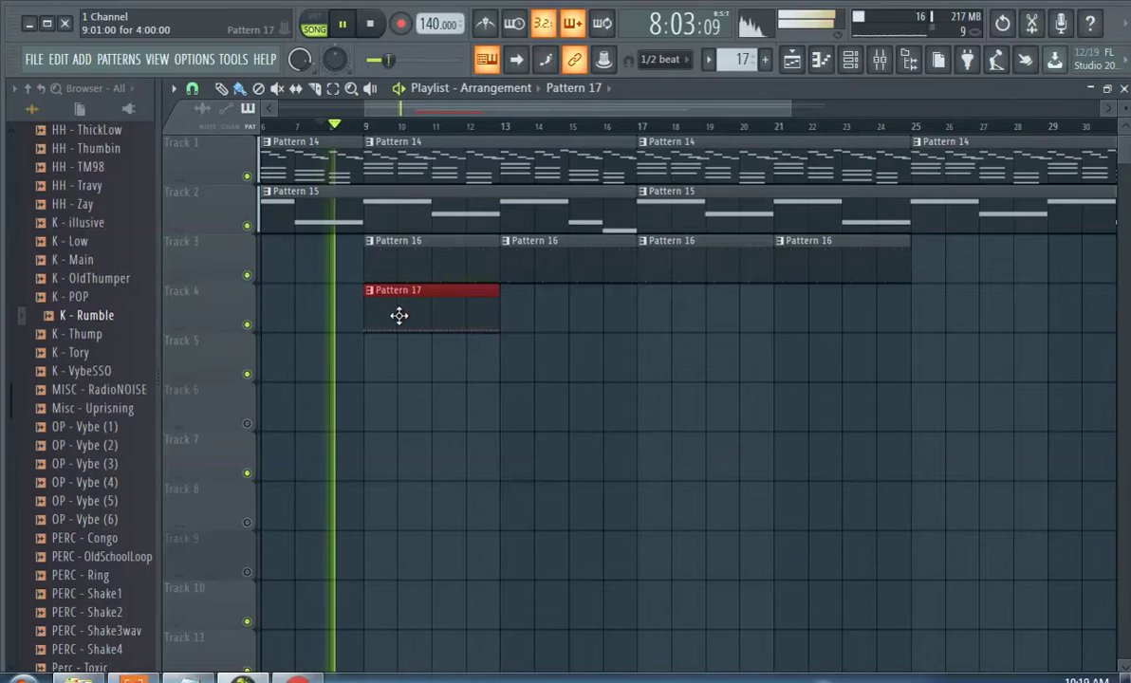
pyautogui.doubleClick(470, 321)
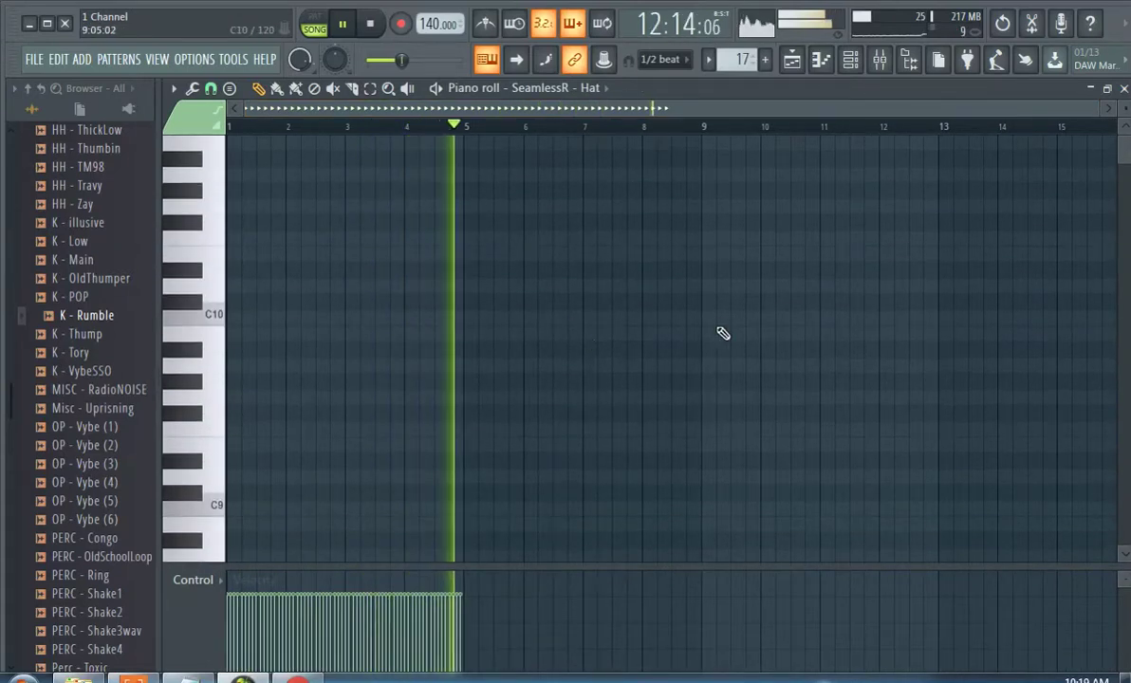
pyautogui.scroll(-5, 613, 411)
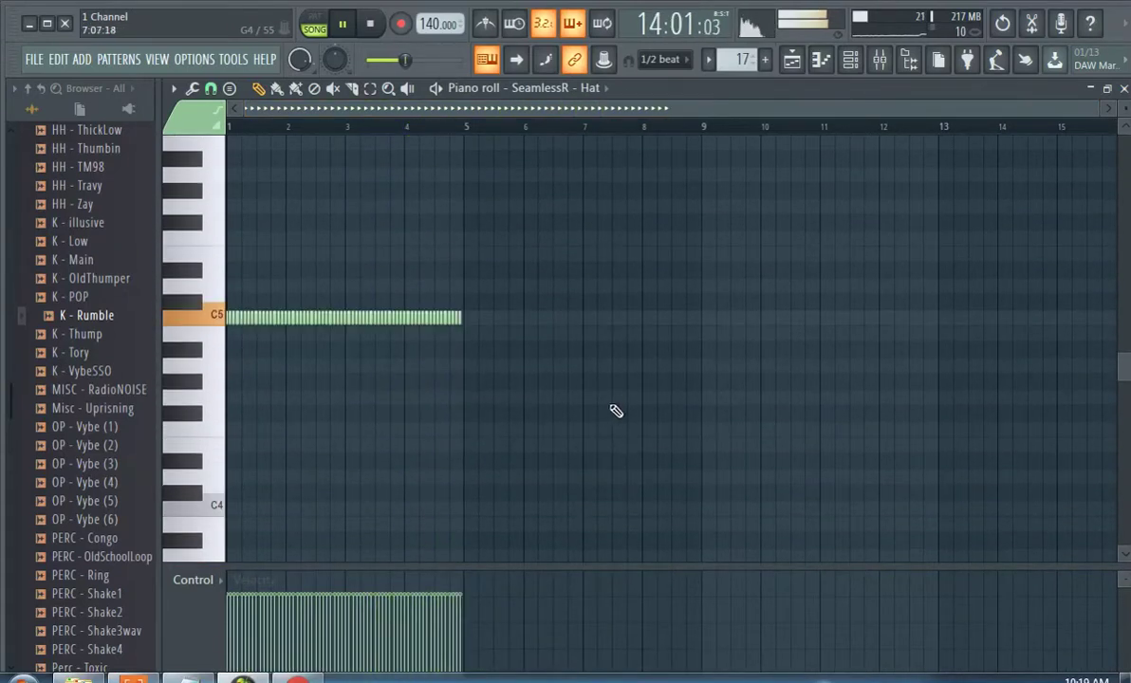
pyautogui.click(792, 60)
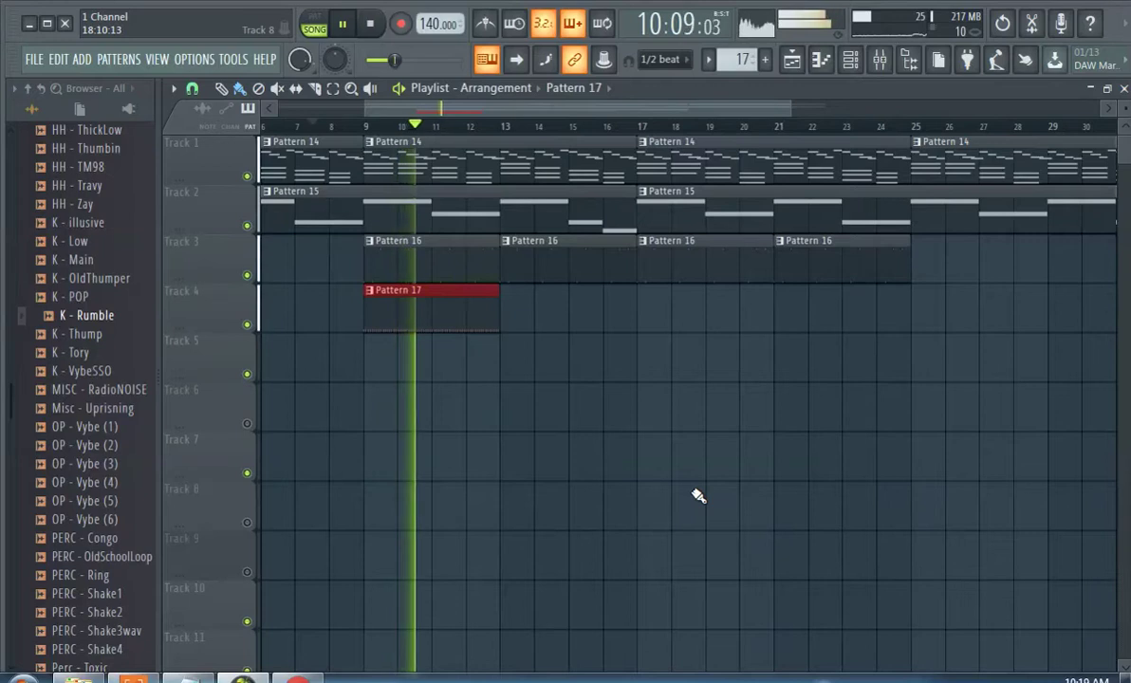
pyautogui.click(320, 130)
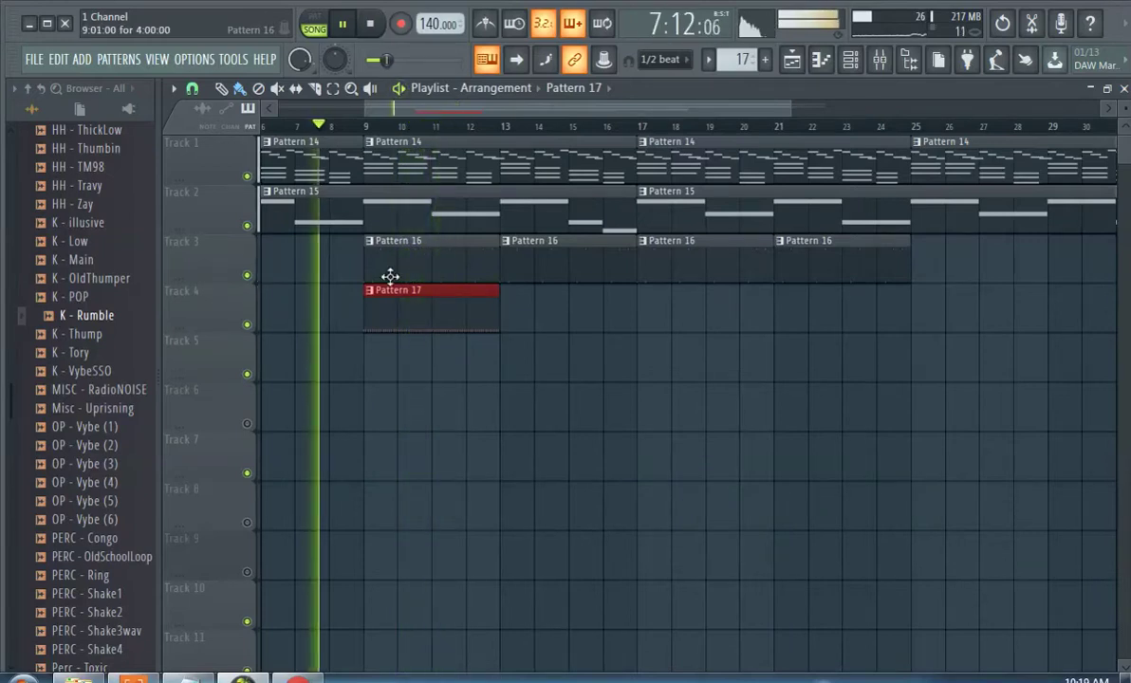
# Open Pattern 17's hat notes and add extra C5 notes between the existing ones midway through bar 2.
pyautogui.doubleClick(398, 305)
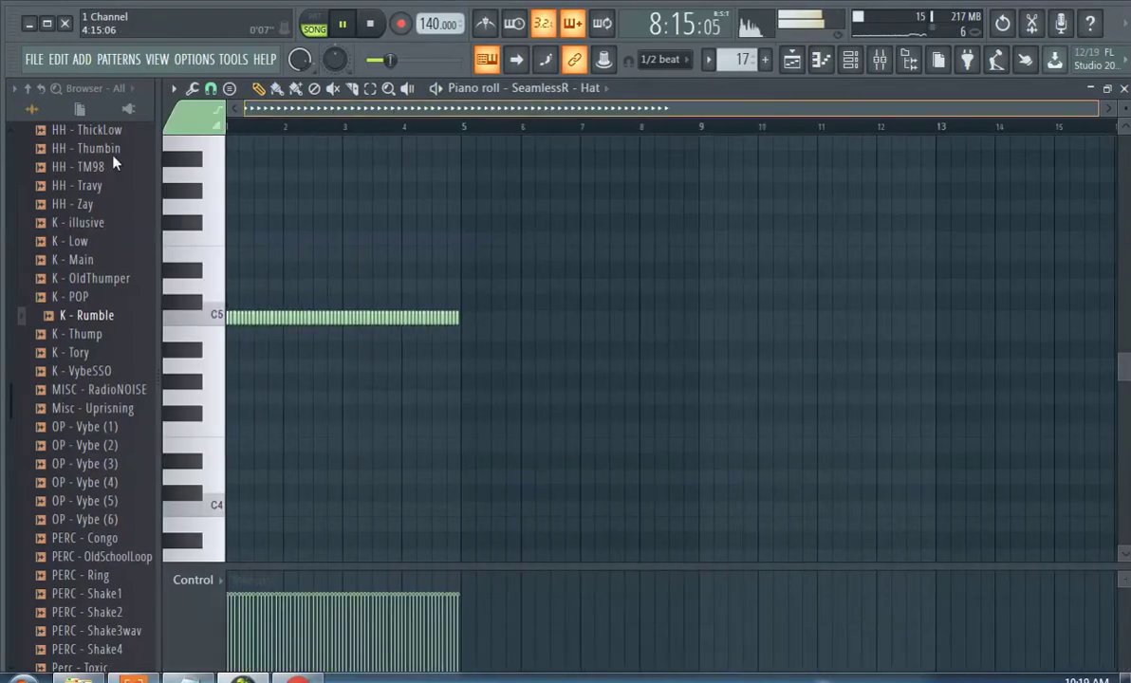
pyautogui.scroll(4, 313, 265)
pyautogui.keyDown('ctrl'); pyautogui.scroll(2, 585, 252); pyautogui.keyUp('ctrl')
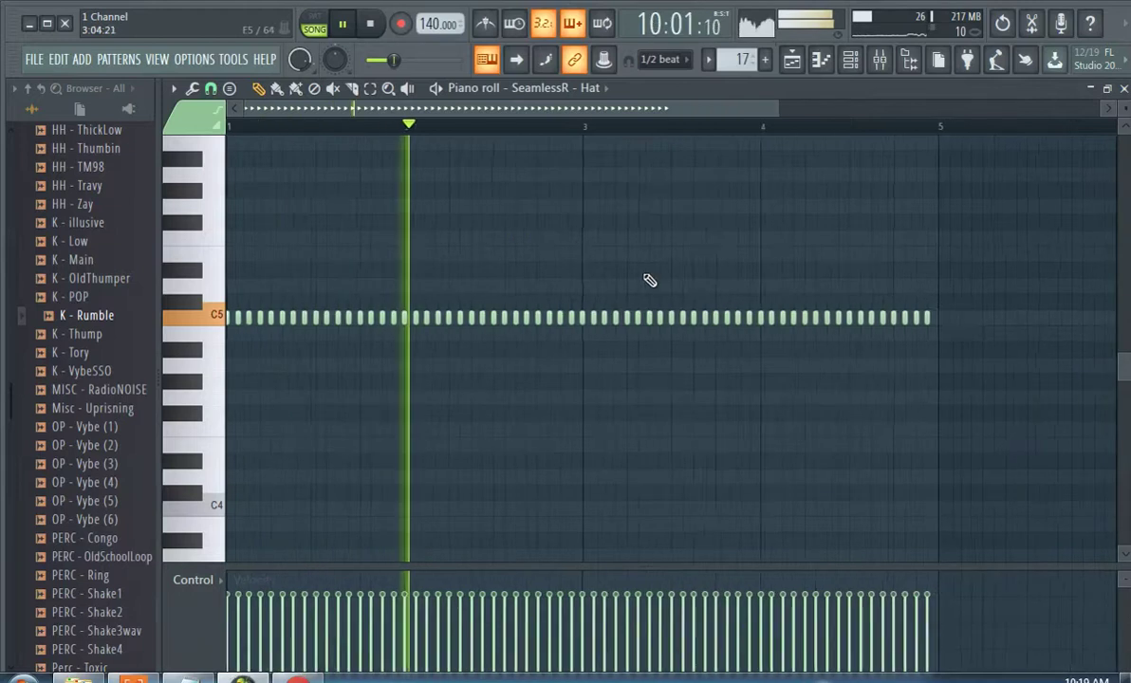
pyautogui.click(406, 319)
pyautogui.click(411, 319)
pyautogui.click(428, 320)
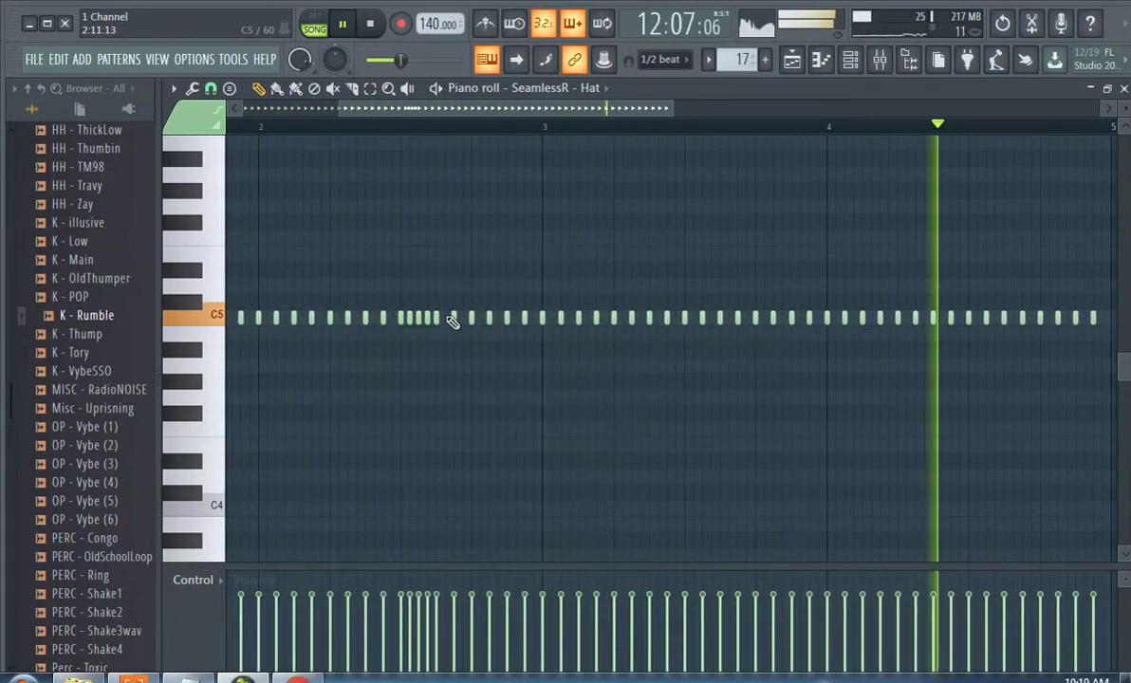
# Try extending the bar 2 hat roll with two more in-between C5 notes, play it back and remove them.
pyautogui.click(445, 319)
pyautogui.click(463, 319)
pyautogui.keyDown('ctrl'); pyautogui.scroll(-2, 474, 303); pyautogui.keyUp('ctrl')
pyautogui.keyDown('ctrl'); pyautogui.scroll(-4, 478, 305); pyautogui.keyUp('ctrl')
pyautogui.click(229, 127)
pyautogui.keyDown('ctrl'); pyautogui.scroll(4, 512, 260); pyautogui.keyUp('ctrl')
pyautogui.keyDown('ctrl'); pyautogui.scroll(-1, 700, 265); pyautogui.keyUp('ctrl')
pyautogui.keyDown('ctrl'); pyautogui.scroll(-3, 712, 263); pyautogui.keyUp('ctrl')
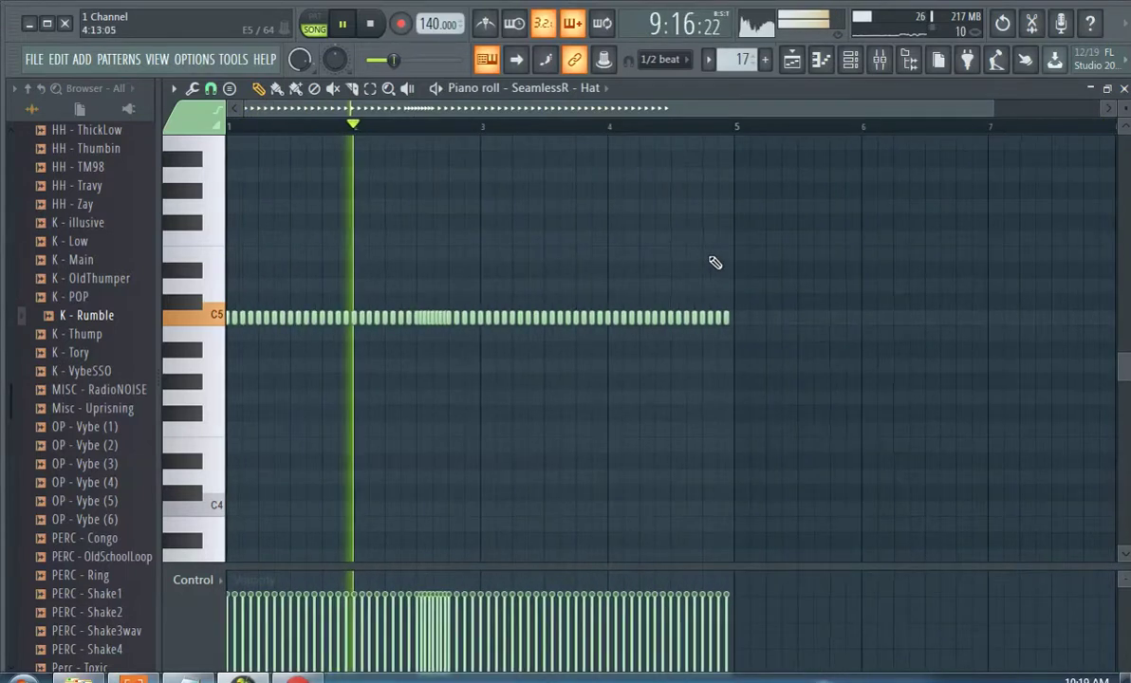
pyautogui.keyDown('ctrl'); pyautogui.scroll(3, 723, 261); pyautogui.keyUp('ctrl')
pyautogui.keyDown('ctrl'); pyautogui.scroll(2, 436, 265); pyautogui.keyUp('ctrl')
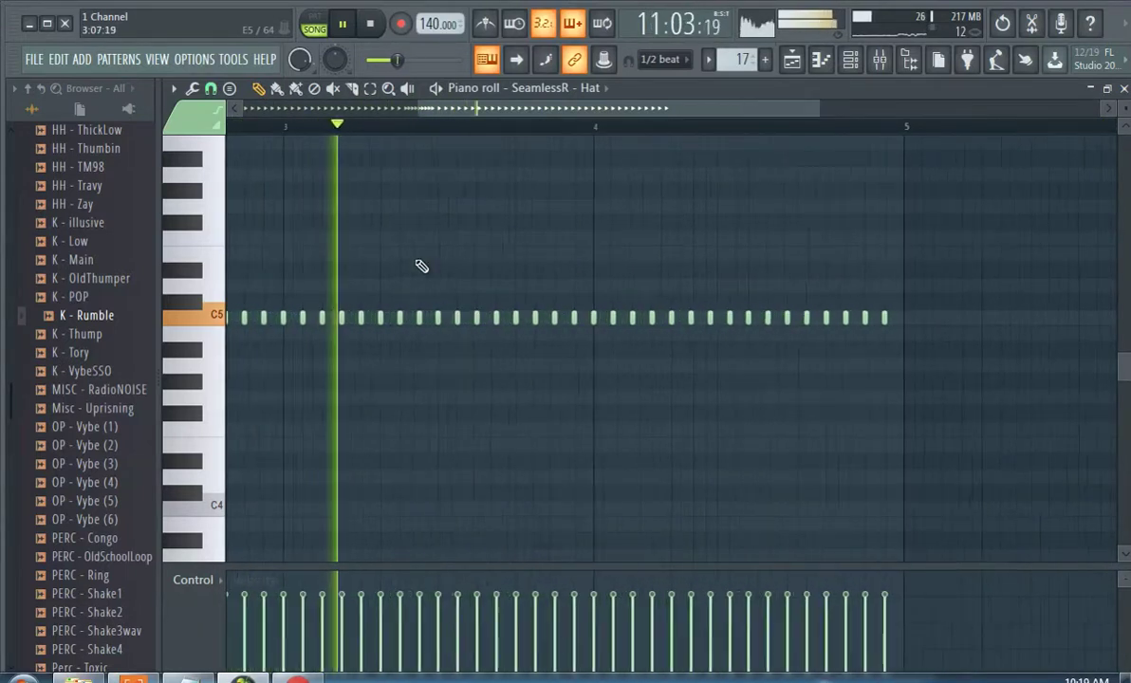
pyautogui.keyDown('ctrl'); pyautogui.scroll(-4, 420, 247); pyautogui.keyUp('ctrl')
pyautogui.keyDown('ctrl'); pyautogui.scroll(3, 419, 256); pyautogui.keyUp('ctrl')
pyautogui.keyDown('ctrl'); pyautogui.scroll(2, 439, 317); pyautogui.keyUp('ctrl')
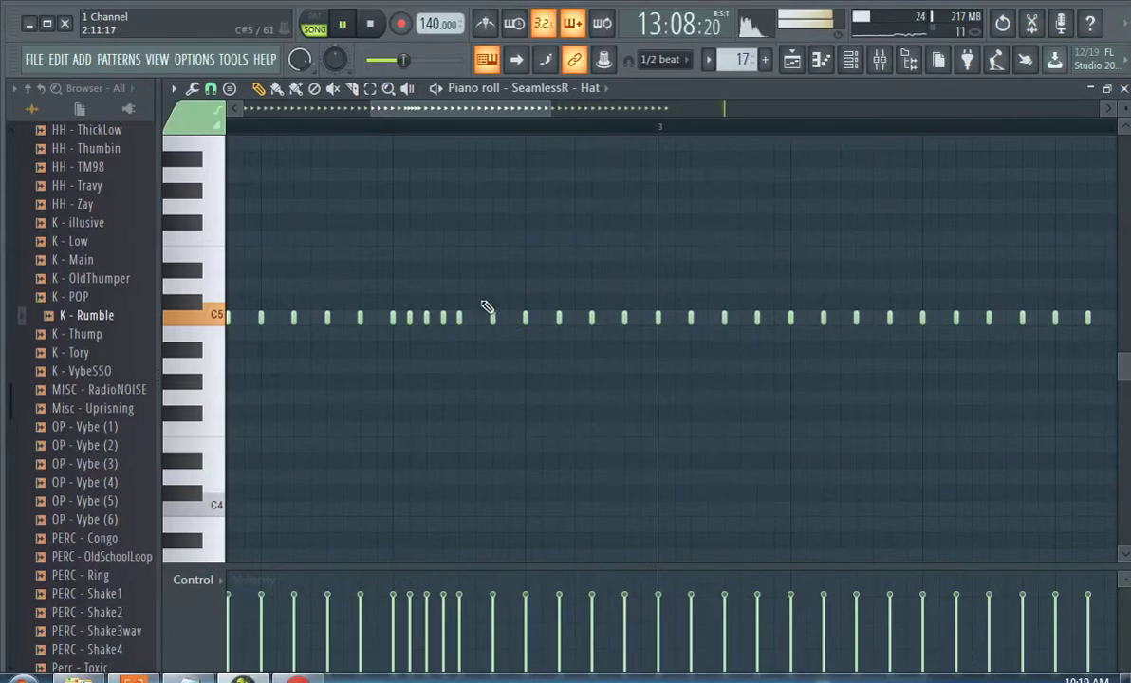
pyautogui.keyDown('ctrl'); pyautogui.scroll(-2, 487, 307); pyautogui.keyUp('ctrl')
# Replay the hat pattern and delete the last in-between C5 note of the bar 2 roll.
pyautogui.click(295, 124)
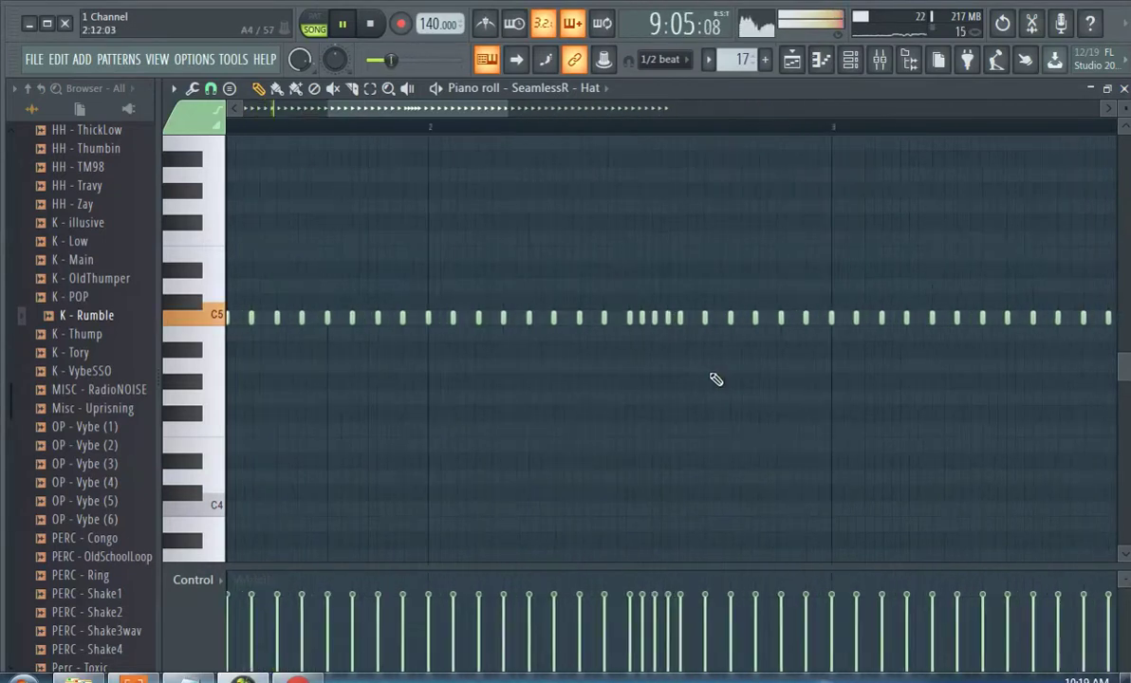
pyautogui.keyDown('ctrl'); pyautogui.scroll(2, 721, 370); pyautogui.keyUp('ctrl')
pyautogui.keyDown('ctrl'); pyautogui.scroll(2, 730, 355); pyautogui.keyUp('ctrl')
pyautogui.keyDown('ctrl'); pyautogui.scroll(-1, 734, 356); pyautogui.keyUp('ctrl')
pyautogui.keyDown('ctrl'); pyautogui.scroll(-3, 698, 318); pyautogui.keyUp('ctrl')
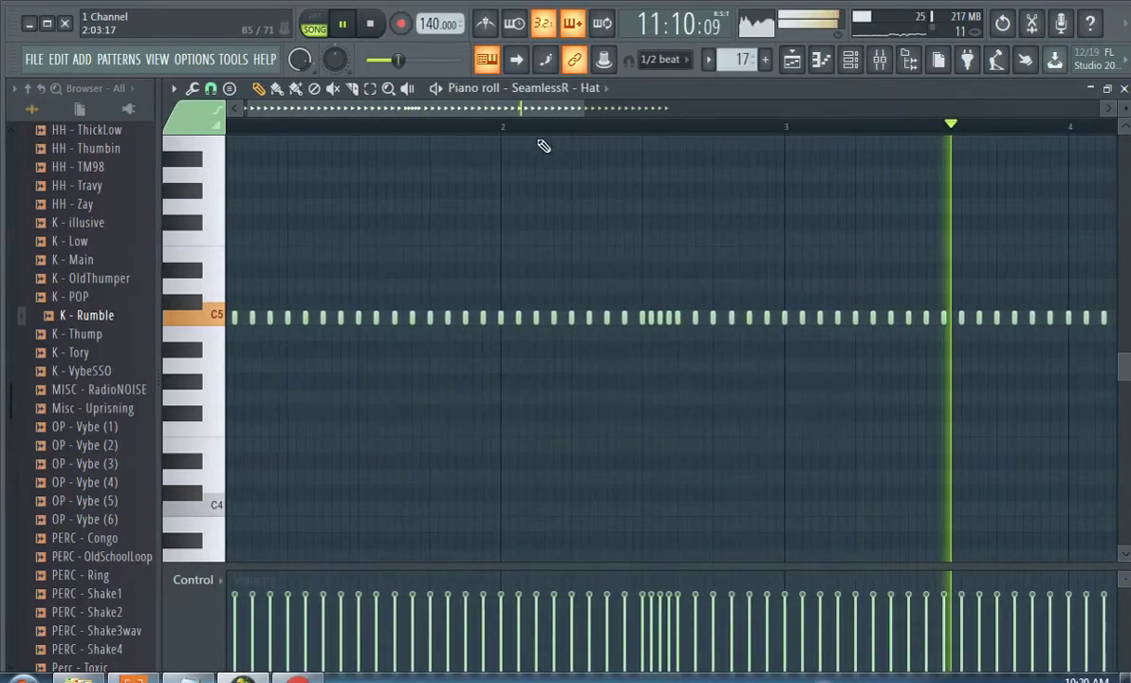
pyautogui.keyDown('ctrl'); pyautogui.scroll(2, 599, 346); pyautogui.keyUp('ctrl')
pyautogui.keyDown('ctrl'); pyautogui.scroll(1, 599, 346); pyautogui.keyUp('ctrl')
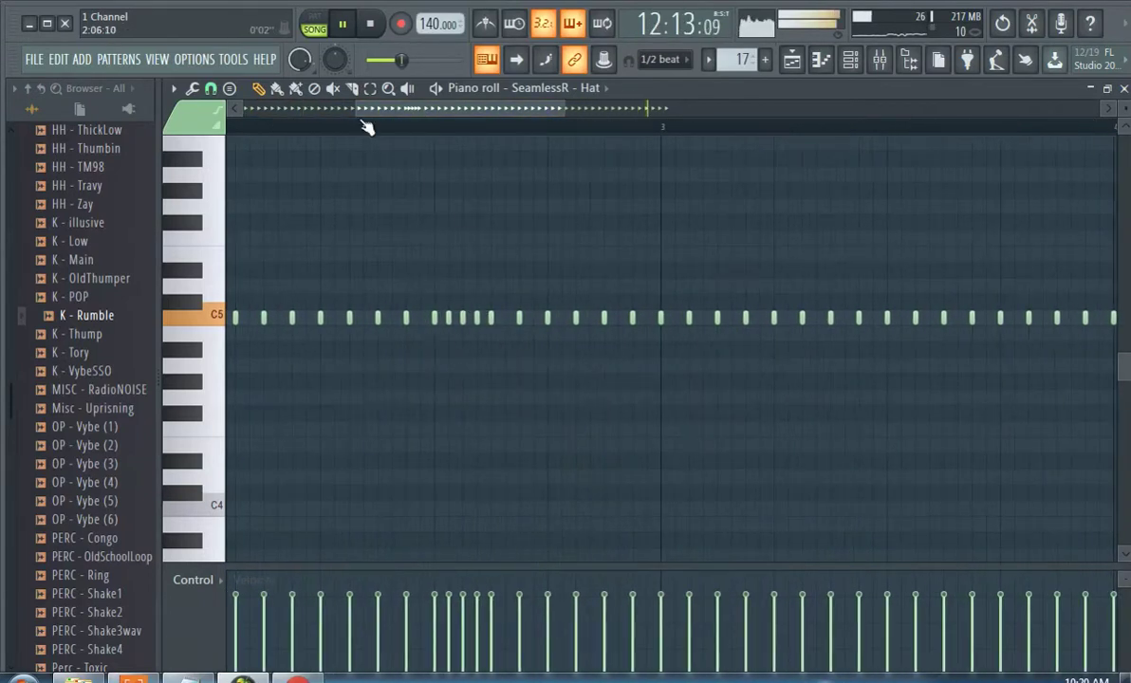
pyautogui.rightClick(476, 317)
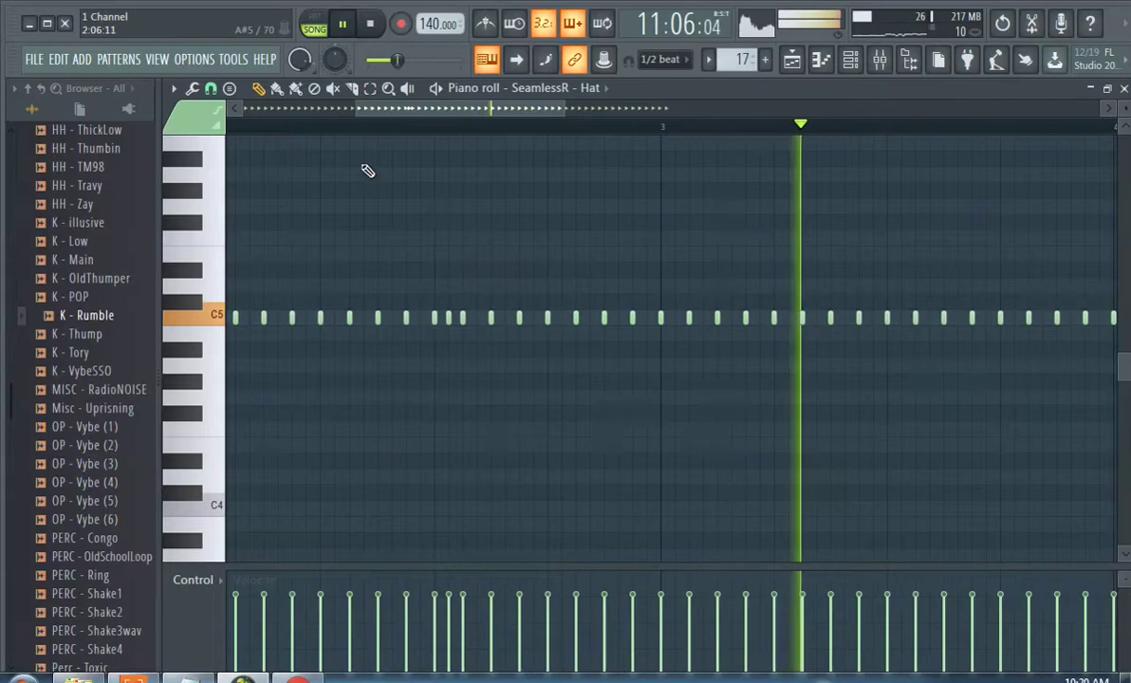
pyautogui.keyDown('ctrl'); pyautogui.scroll(-3, 749, 248); pyautogui.keyUp('ctrl')
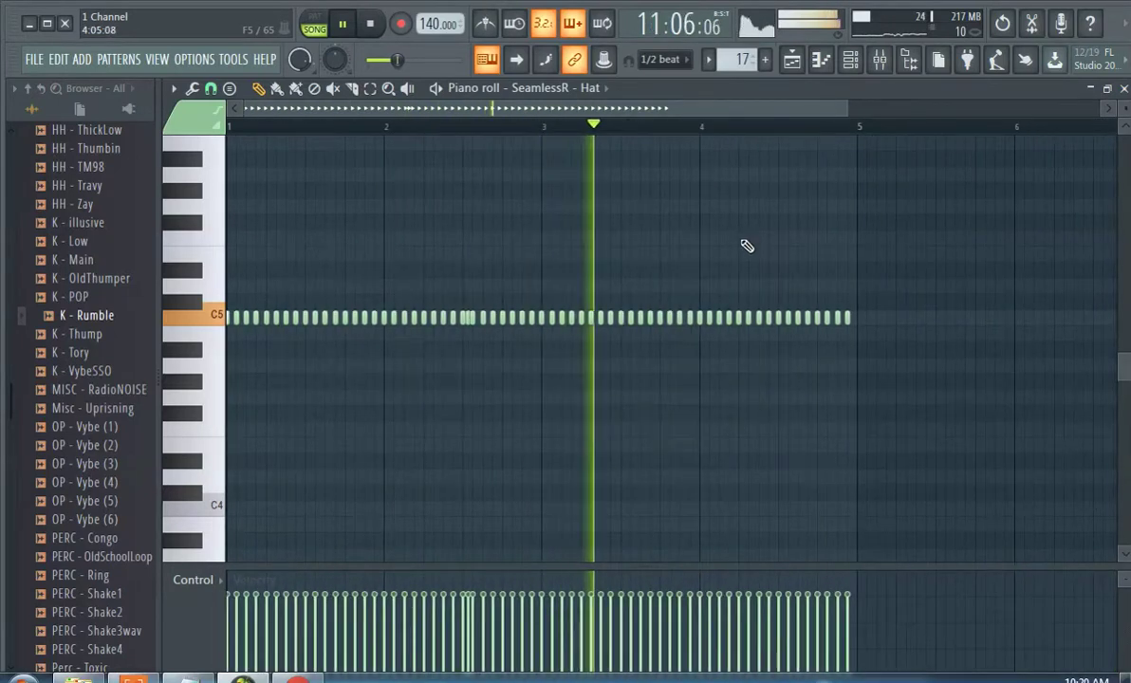
# Add extra C5 hat notes between the existing ones across the second half of bar 4 in Pattern 17.
pyautogui.keyDown('ctrl'); pyautogui.scroll(2, 771, 295); pyautogui.keyUp('ctrl')
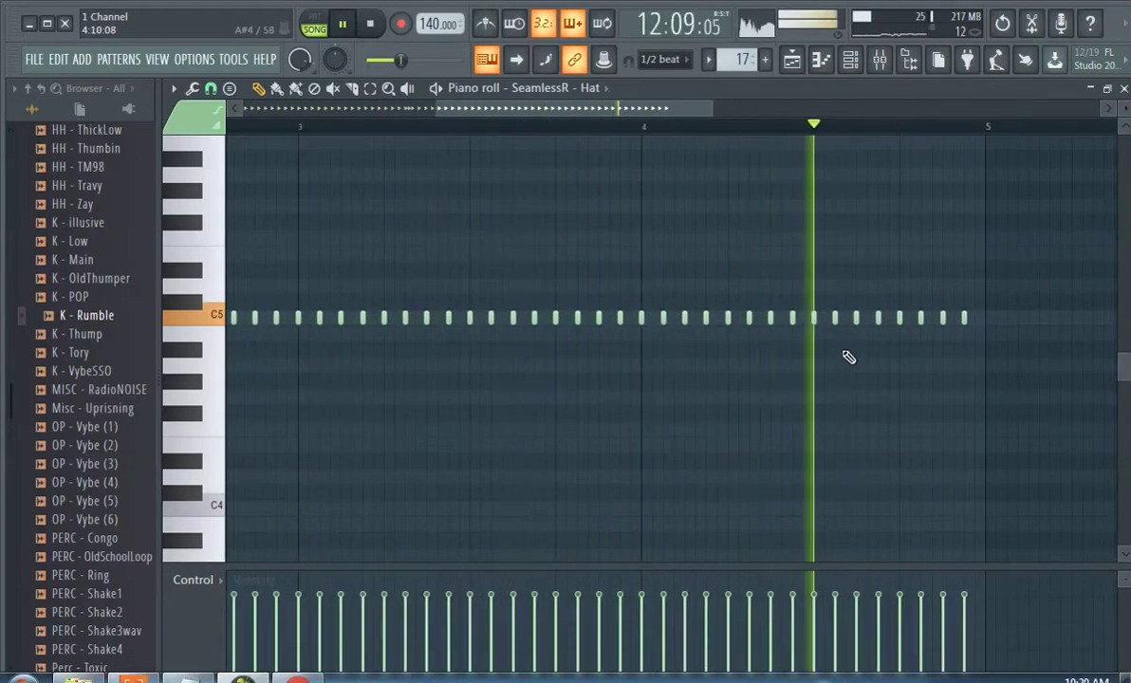
pyautogui.keyDown('ctrl'); pyautogui.scroll(2, 830, 340); pyautogui.keyUp('ctrl')
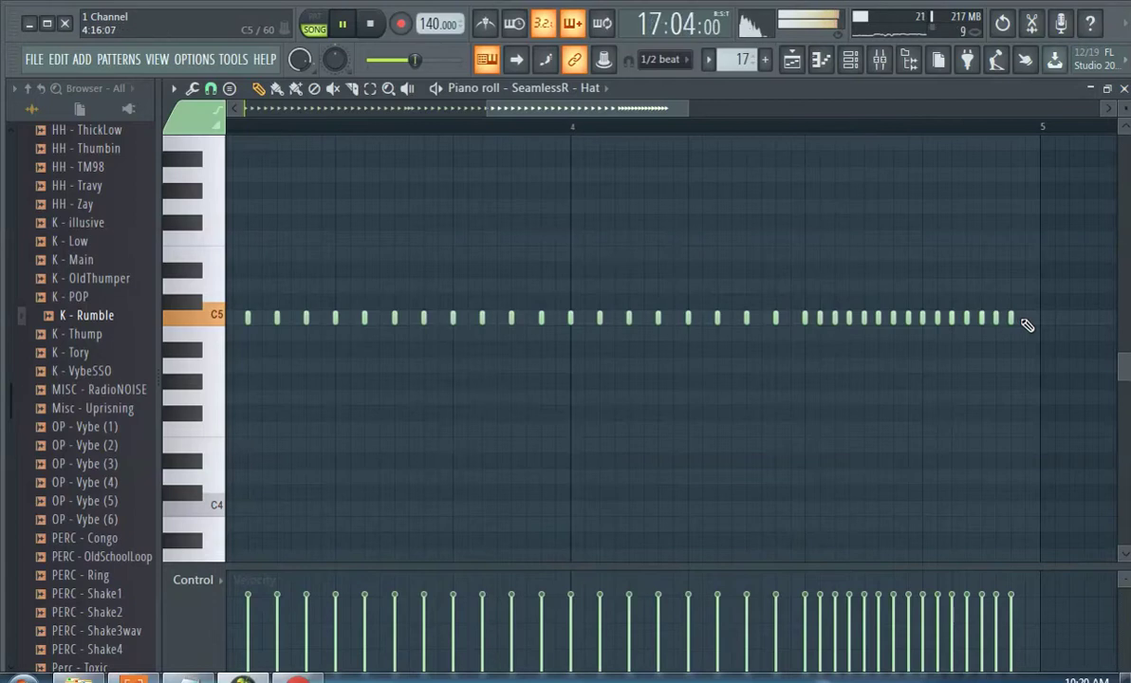
pyautogui.keyDown('ctrl'); pyautogui.scroll(-7, 1037, 325); pyautogui.keyUp('ctrl')
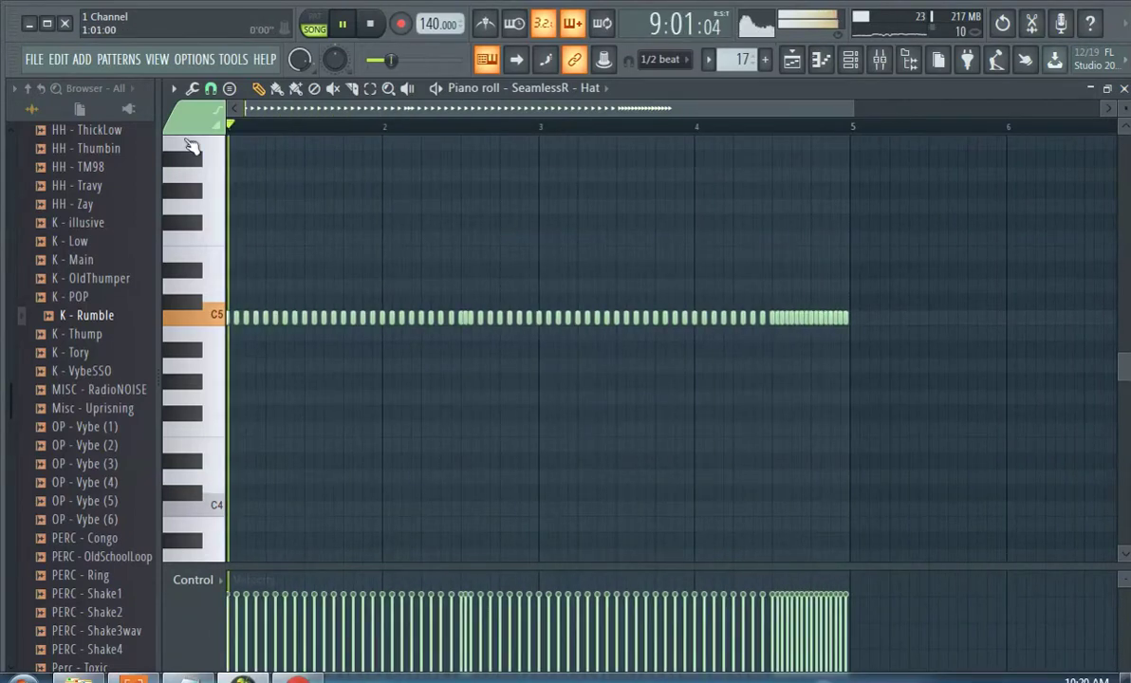
# Duplicate the Pattern 17 clip on Track 4 so that it also covers bars 13 to 16.
pyautogui.click(791, 59)
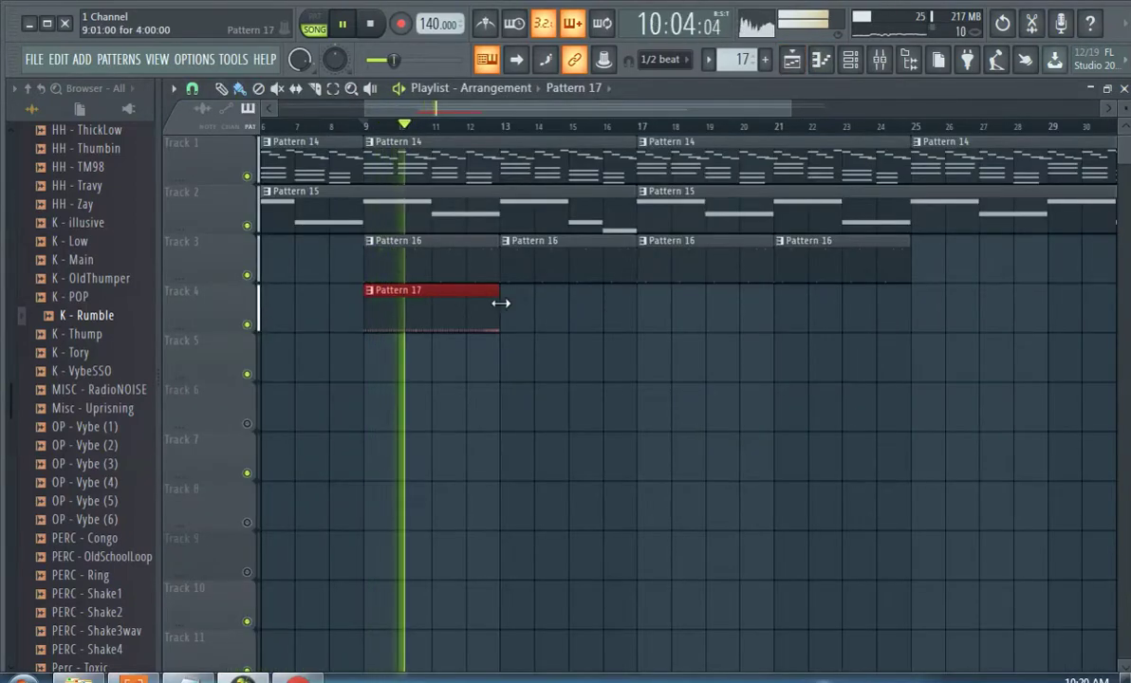
pyautogui.hotkey('ctrl', 'b')
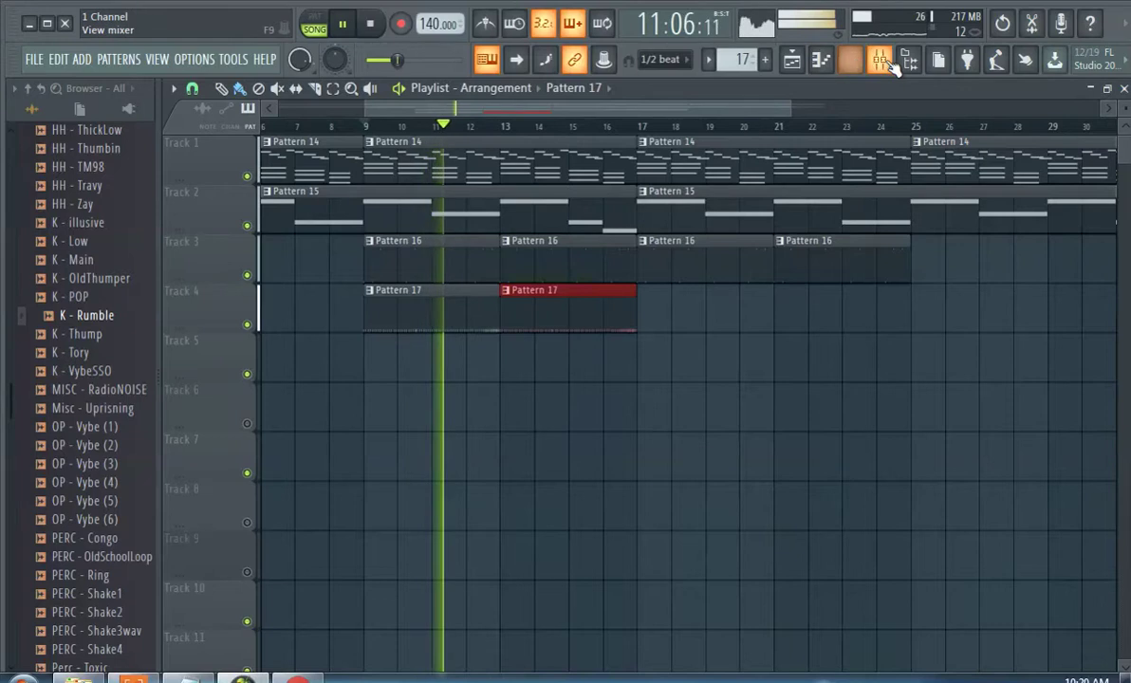
pyautogui.click(821, 60)
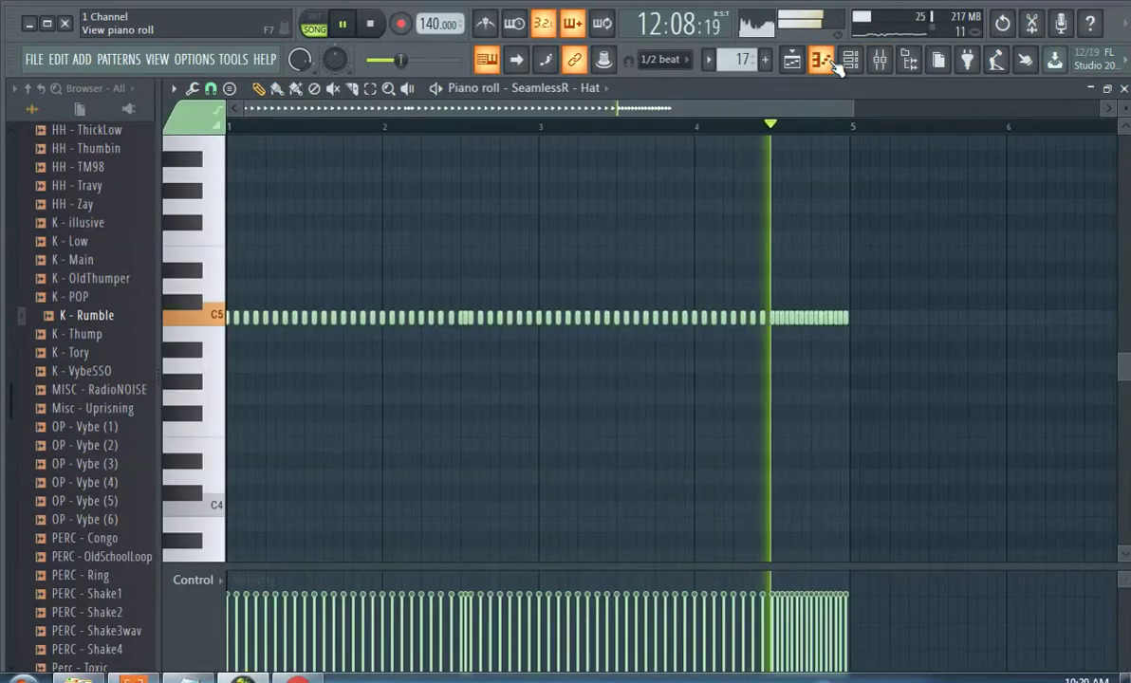
pyautogui.click(791, 58)
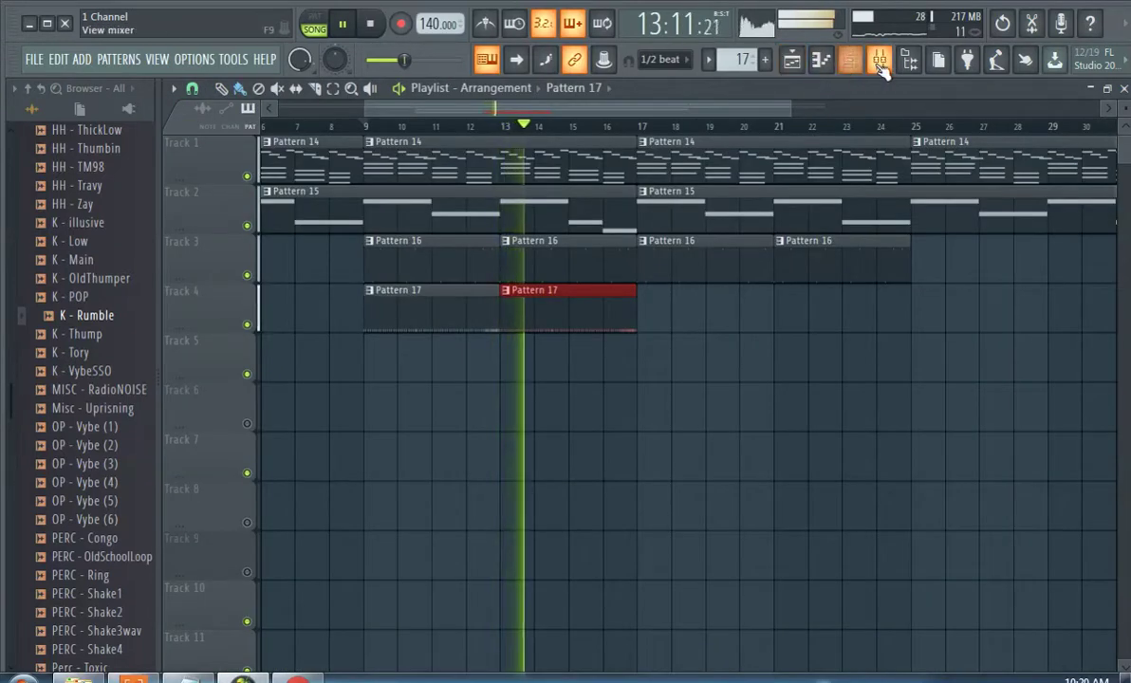
# Load Gross Beat in the first effect slot of Insert 22, choose the Complex 7 time preset and replay from around bar 8.
pyautogui.click(879, 61)
pyautogui.click(970, 142)
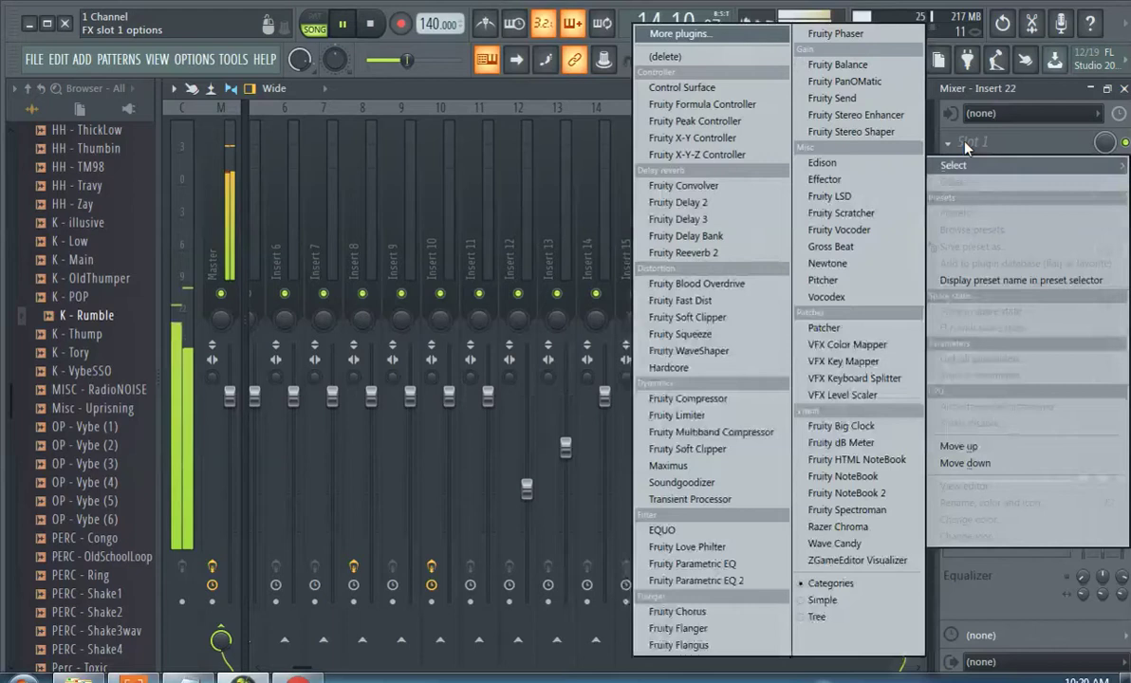
pyautogui.click(852, 254)
pyautogui.click(456, 480)
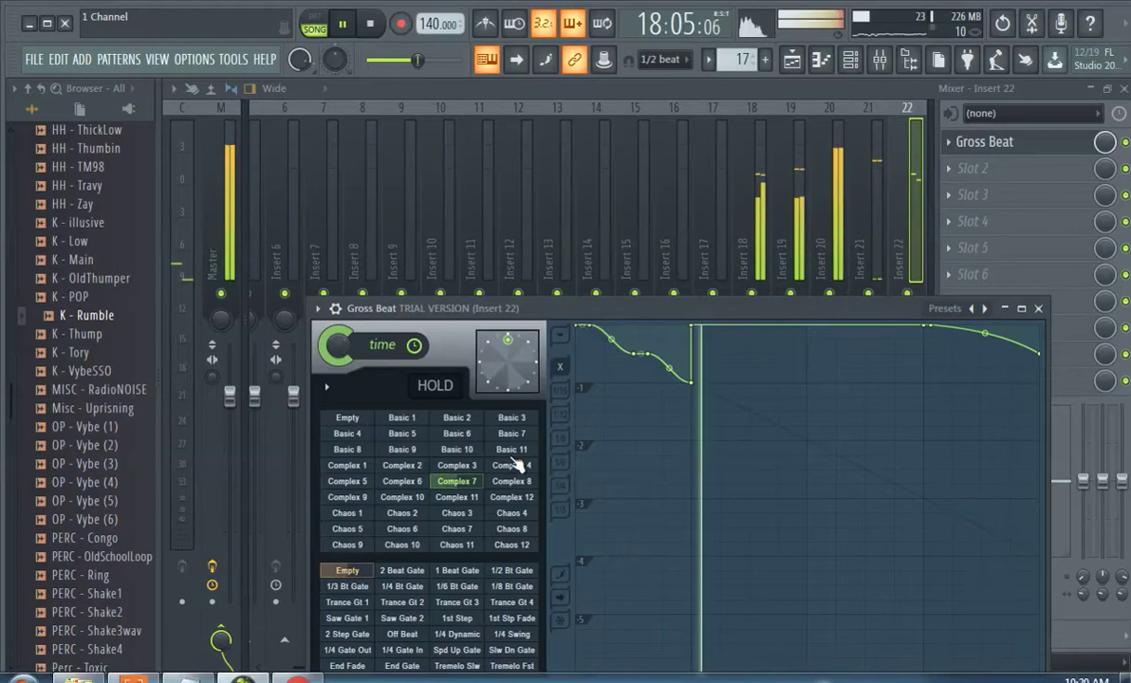
pyautogui.click(792, 59)
pyautogui.click(349, 127)
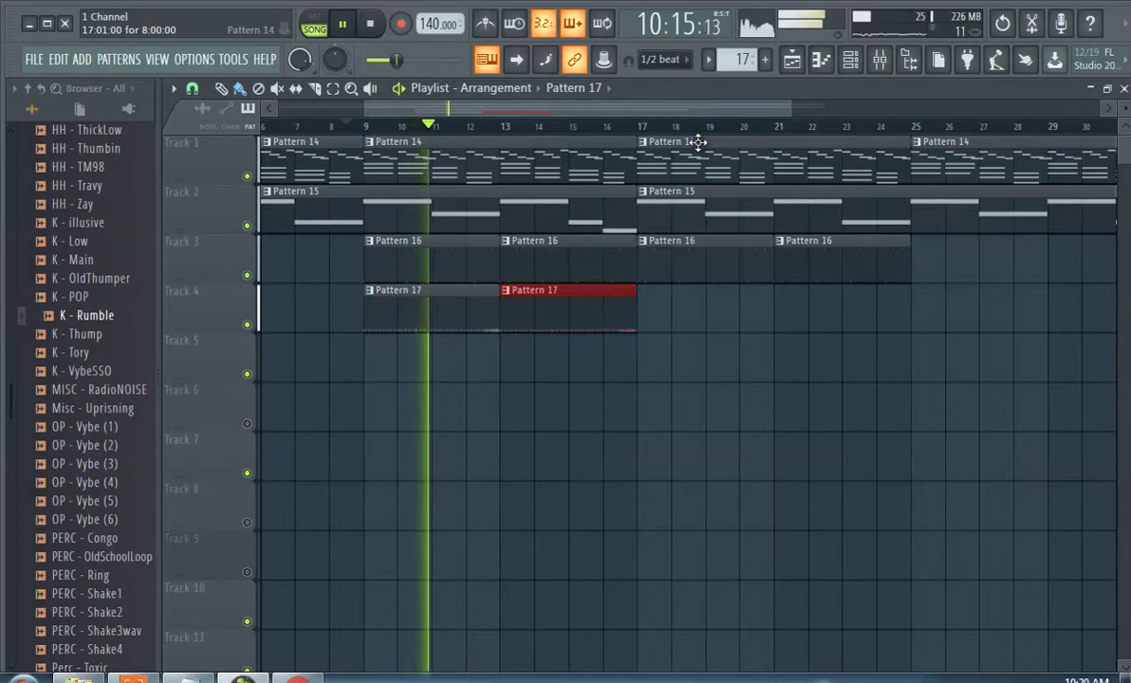
# Try Gross Beat's Chaos 3, Chaos 6 and Complex 10 time presets on Insert 22 and replay the song from around bar 9.
pyautogui.click(880, 59)
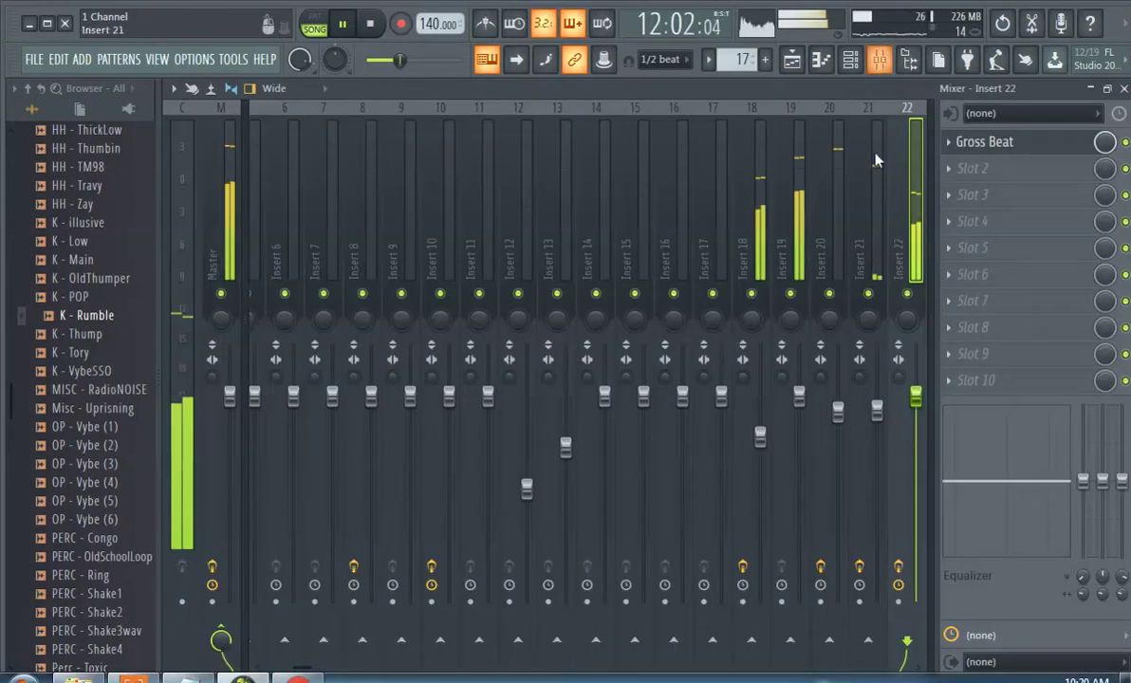
pyautogui.click(977, 152)
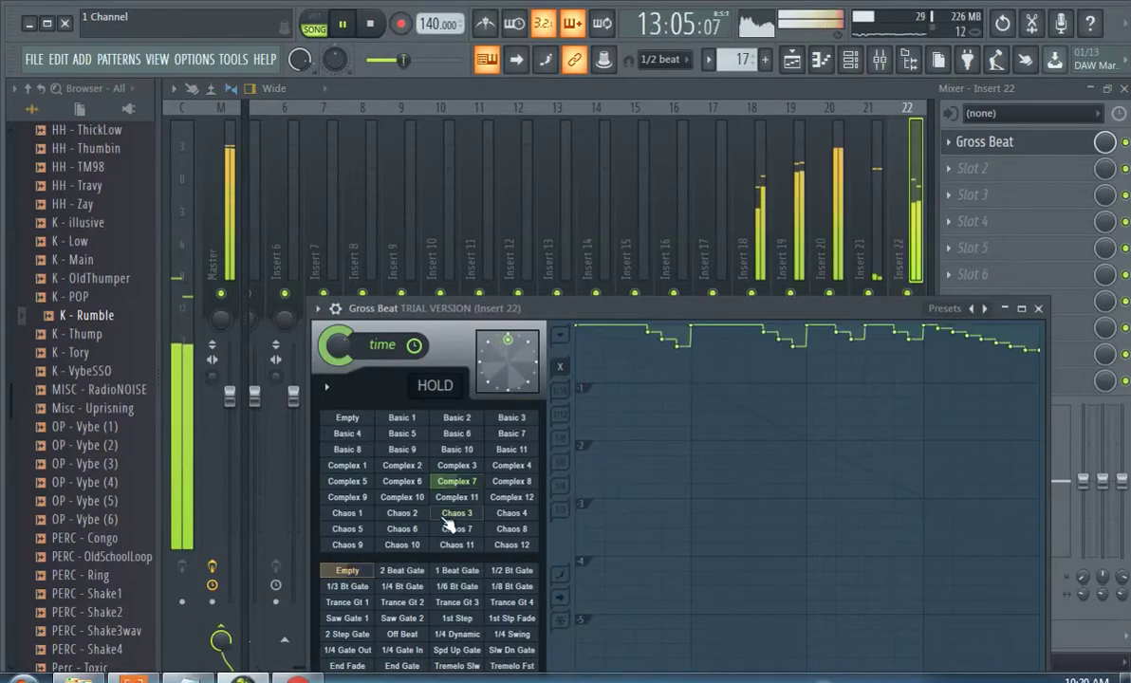
pyautogui.click(446, 518)
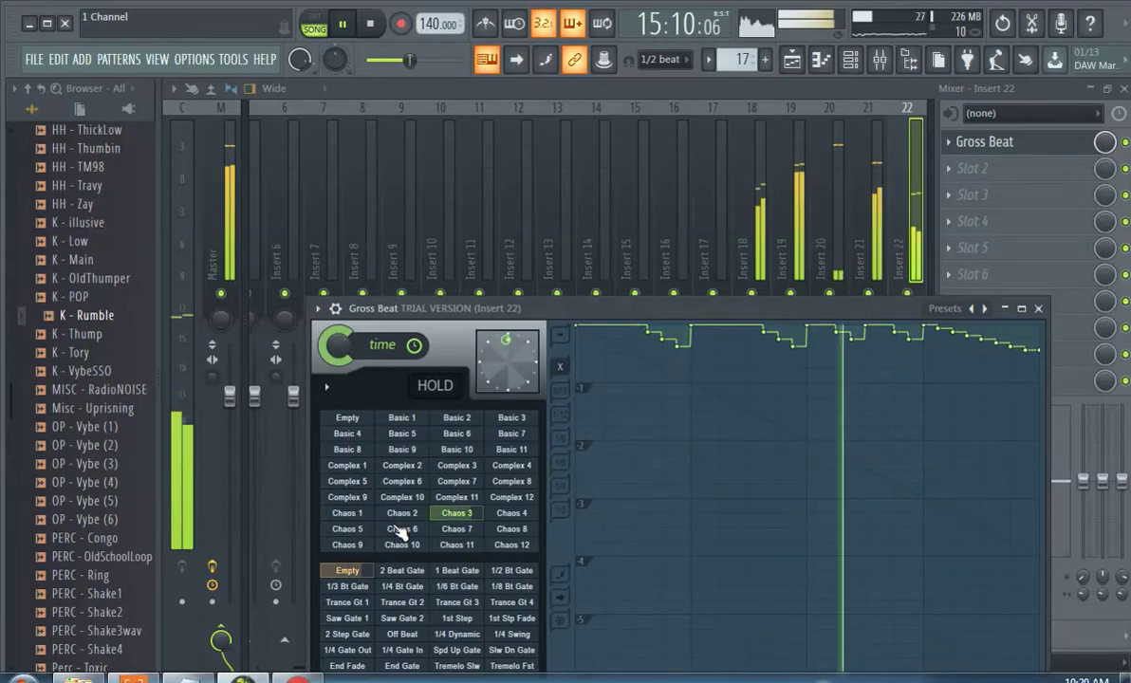
pyautogui.click(398, 529)
pyautogui.click(398, 529)
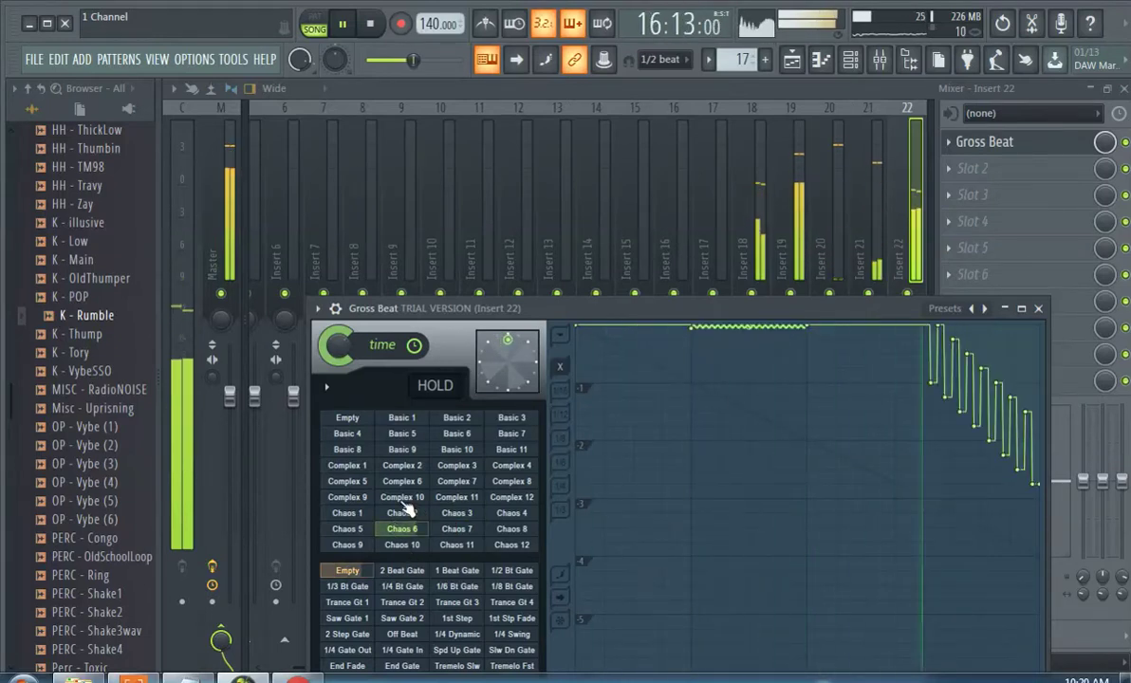
pyautogui.click(797, 57)
pyautogui.click(344, 140)
pyautogui.click(369, 127)
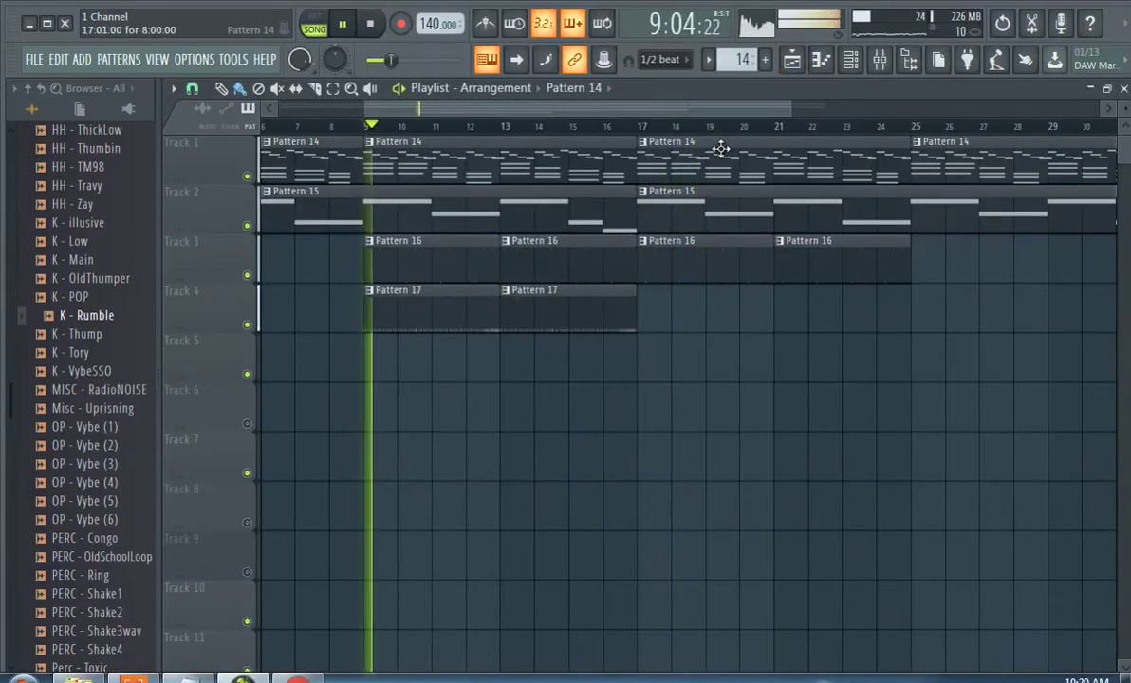
# Audition Complex 1, switch Insert 22's Gross Beat to the Complex 5 time preset and replay from around bar 8.
pyautogui.click(879, 59)
pyautogui.click(965, 142)
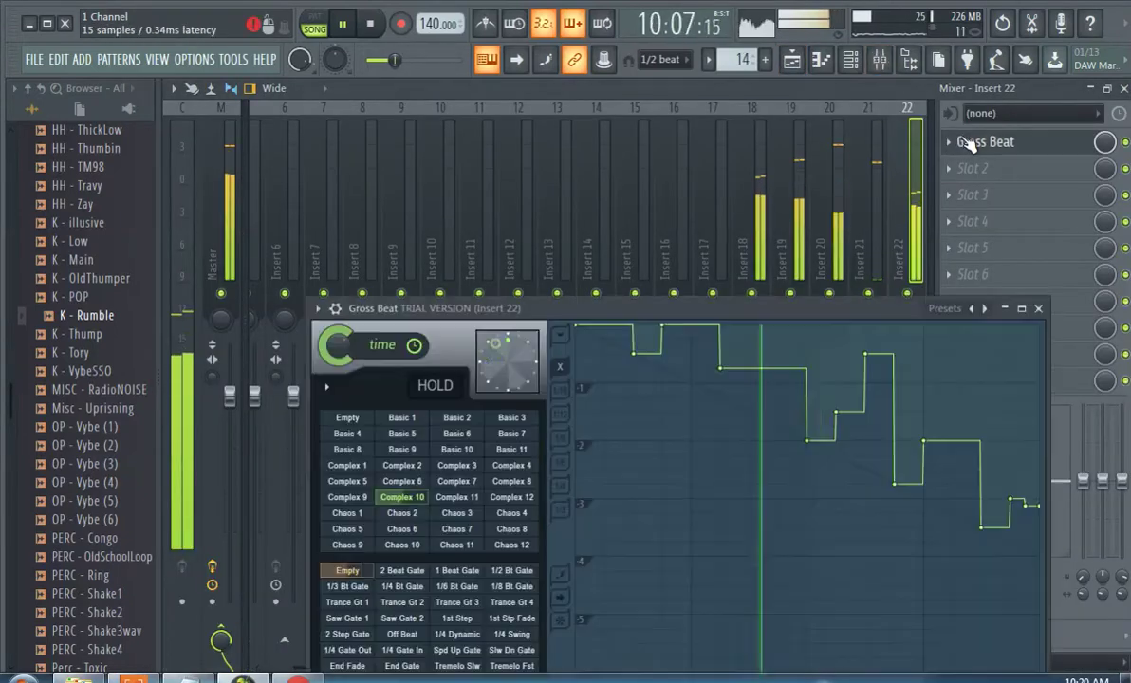
pyautogui.click(965, 142)
pyautogui.click(965, 142)
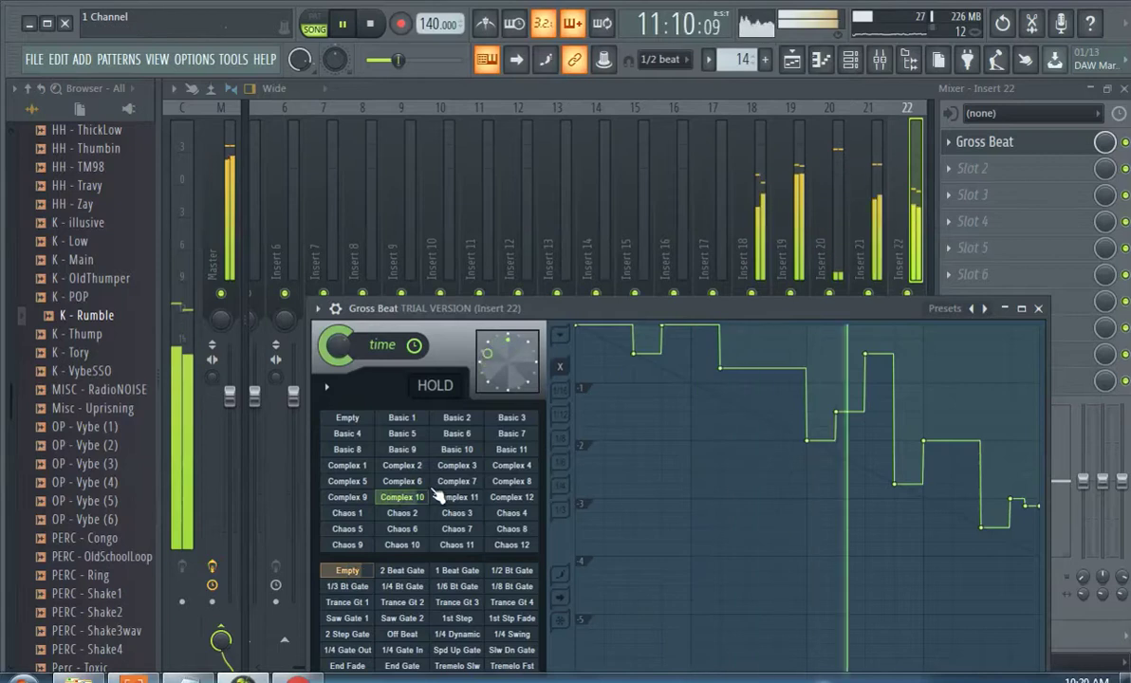
pyautogui.click(347, 466)
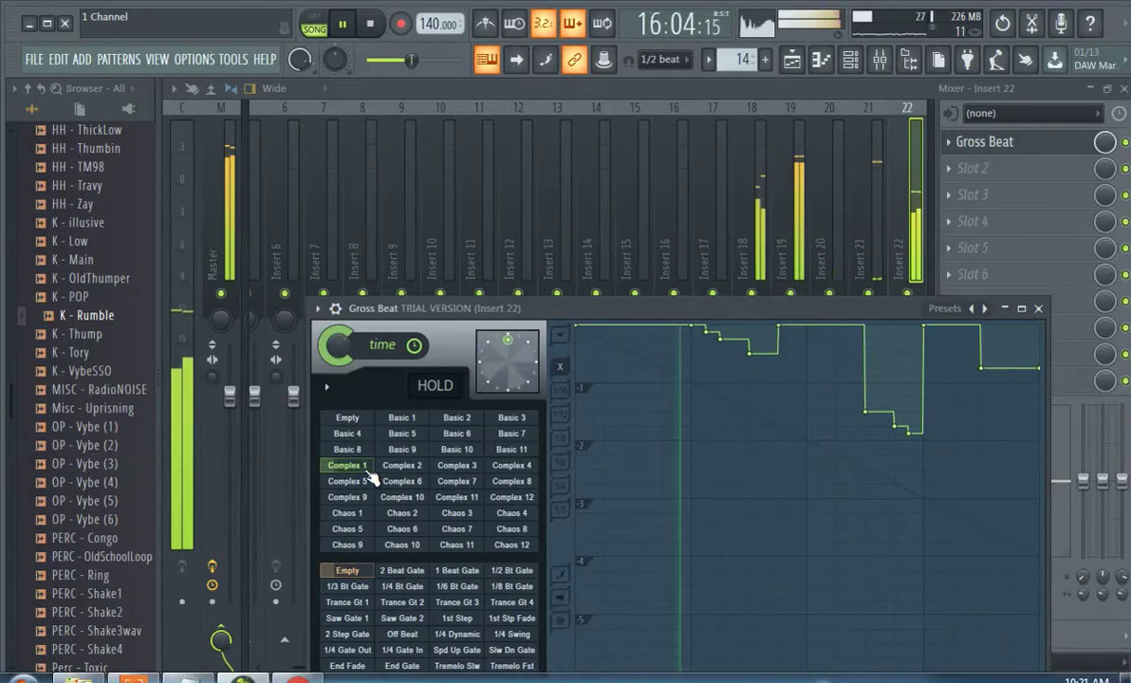
pyautogui.click(358, 481)
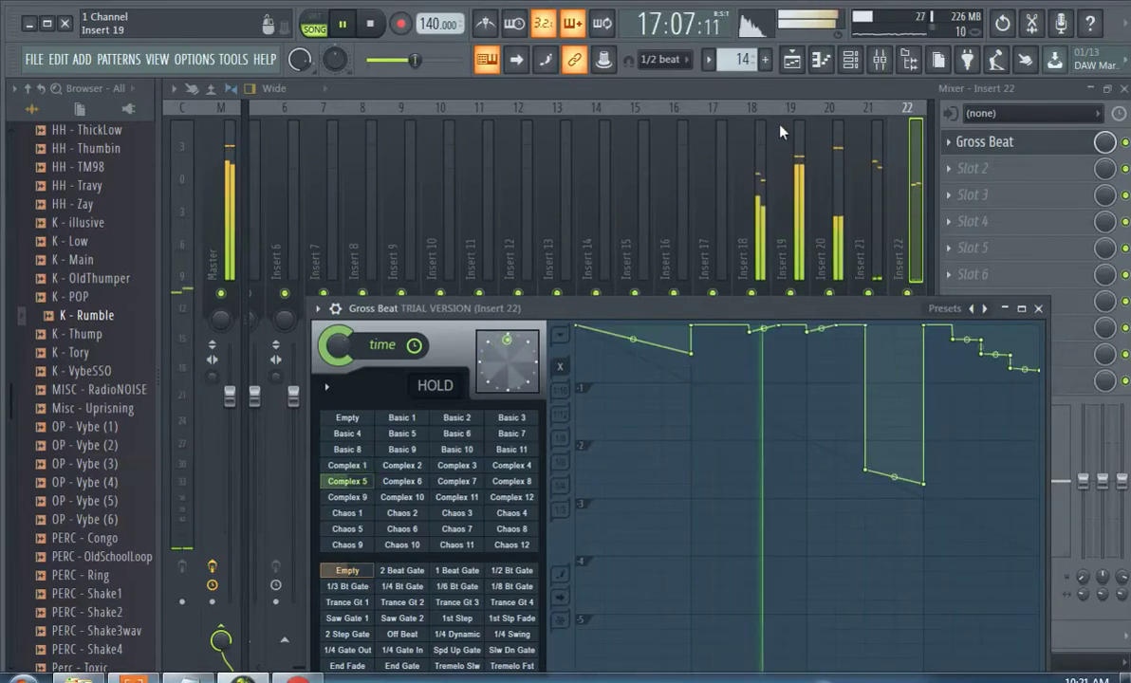
pyautogui.click(791, 59)
pyautogui.click(339, 127)
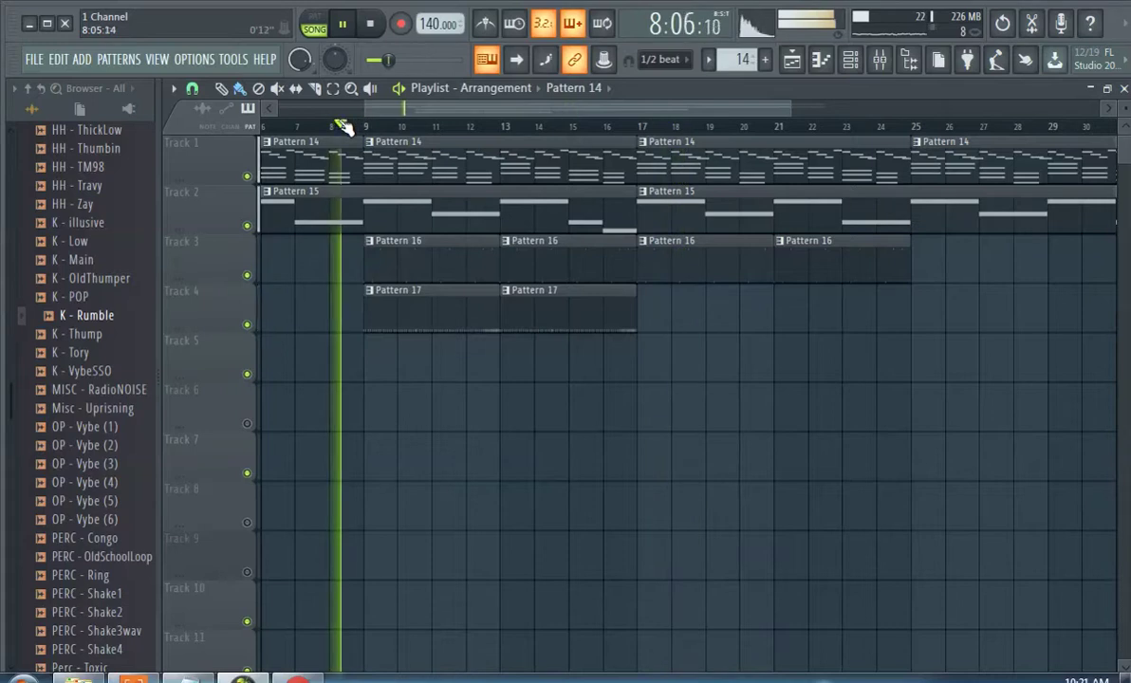
# Audition the 1/6 Bt Gate, set Insert 22's Gross Beat volume preset to 1/4 Bt Gate and replay from around bar 8.
pyautogui.click(880, 61)
pyautogui.click(880, 60)
pyautogui.click(880, 61)
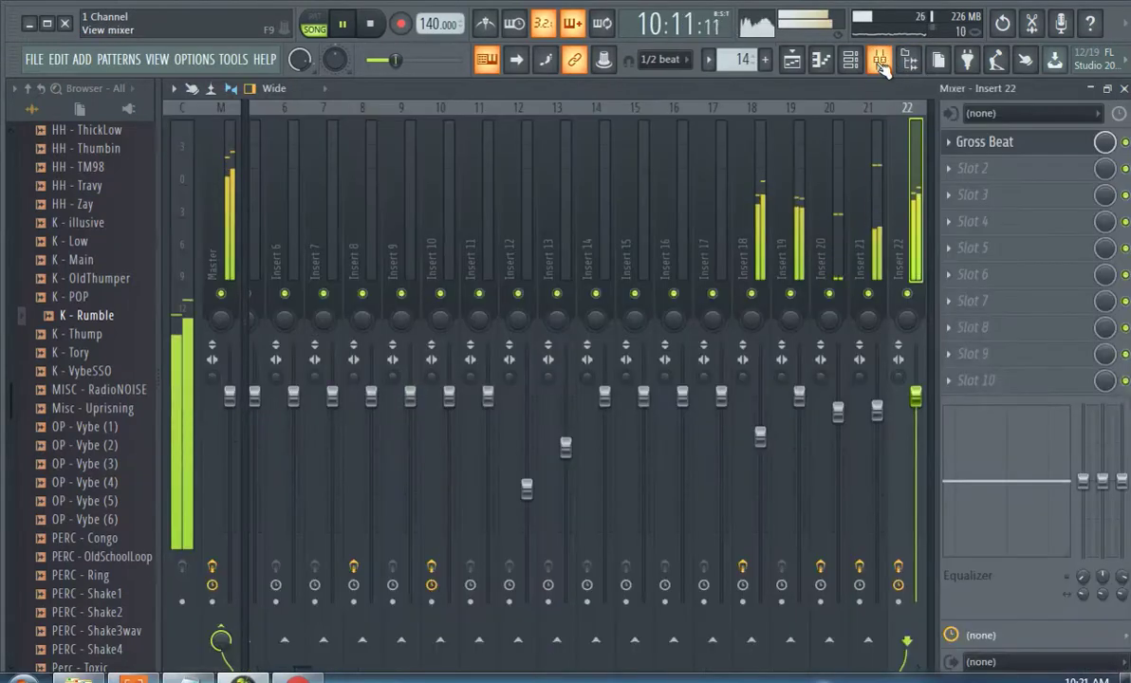
pyautogui.click(991, 145)
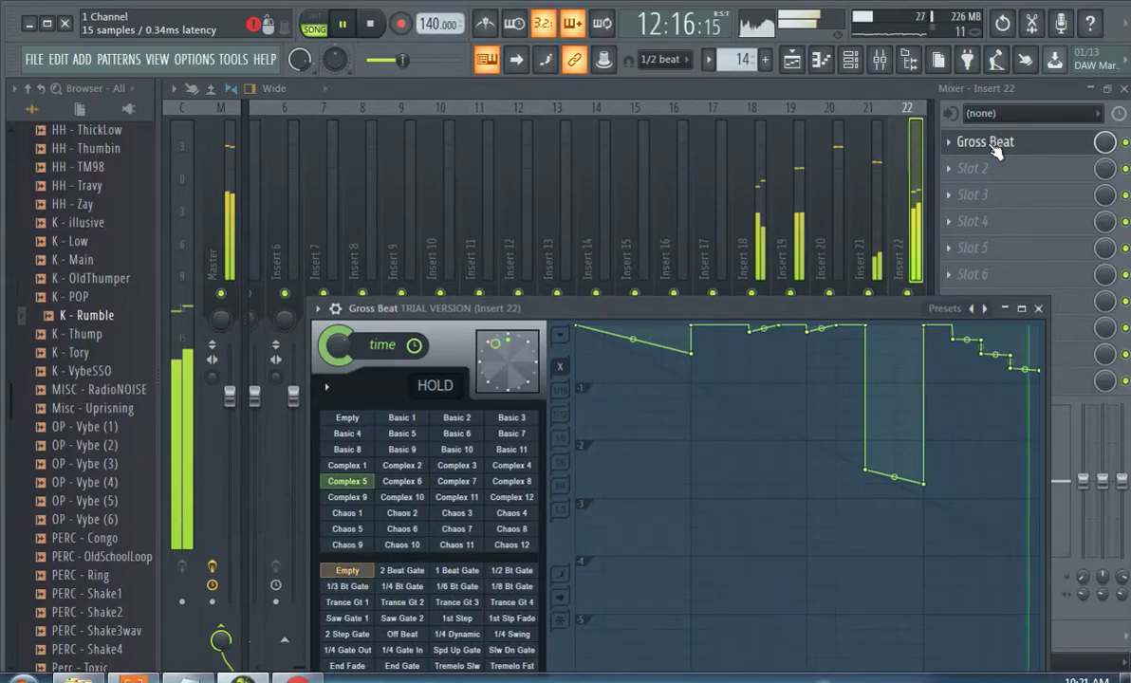
pyautogui.click(462, 588)
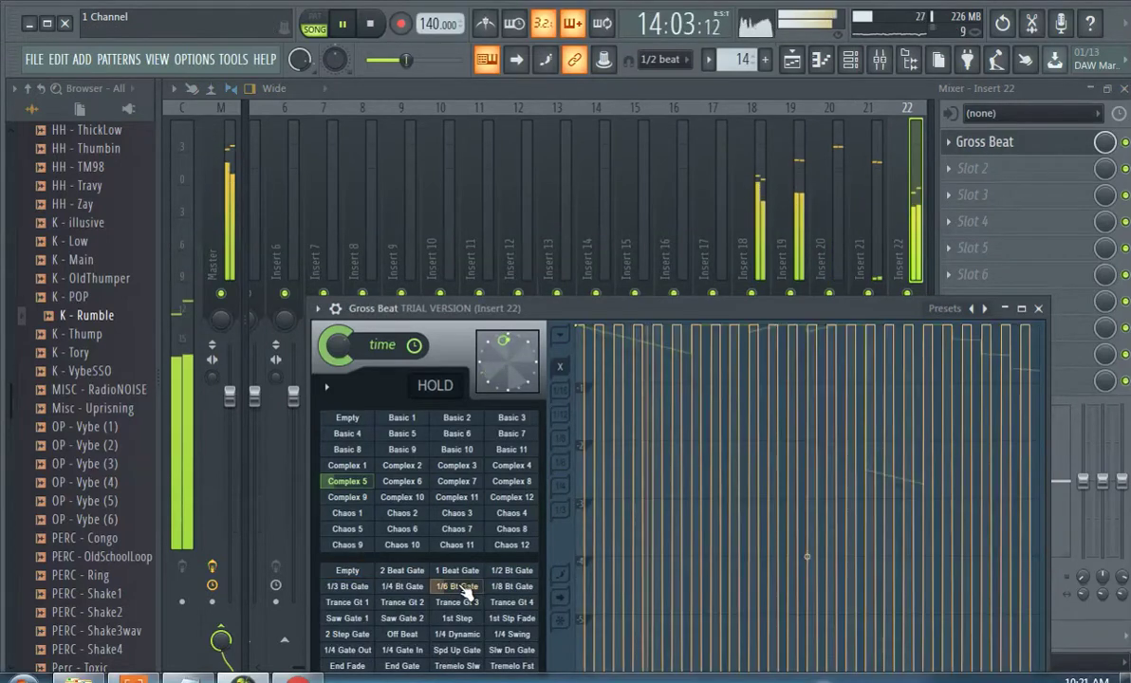
pyautogui.click(391, 588)
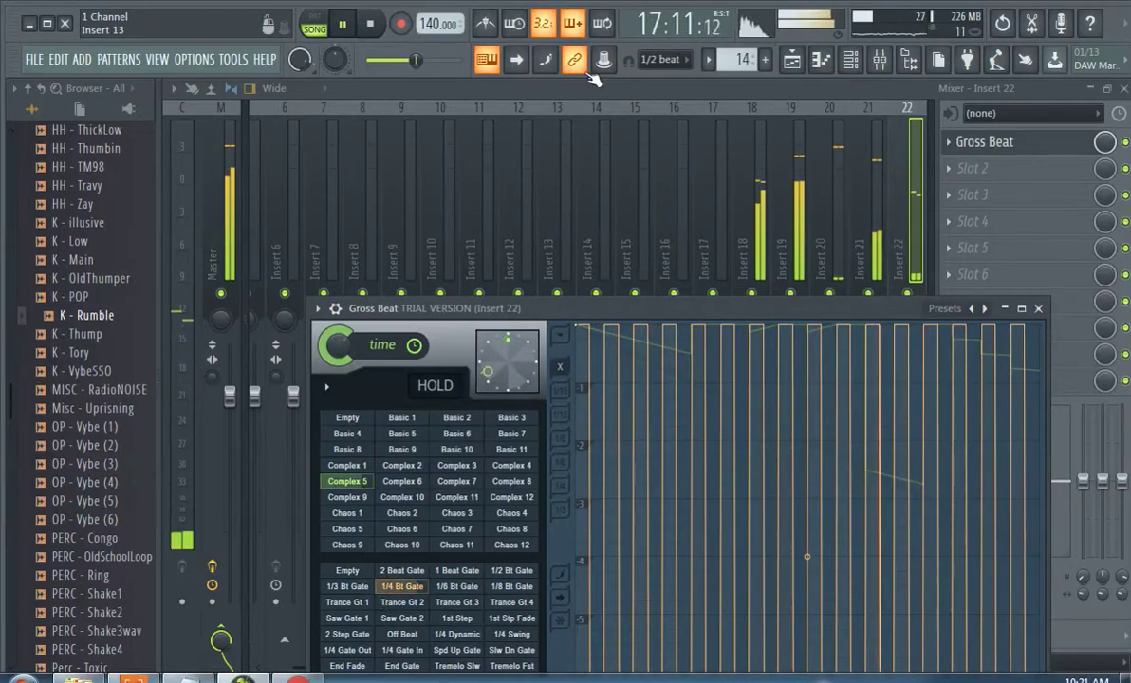
pyautogui.click(792, 59)
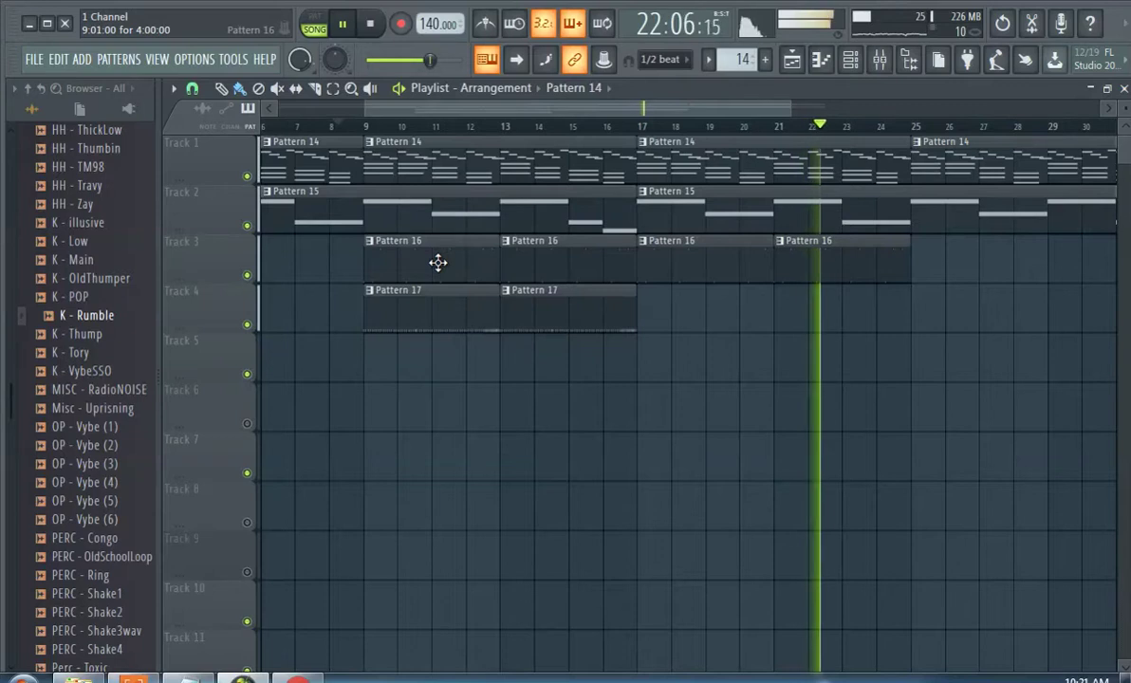
pyautogui.click(356, 127)
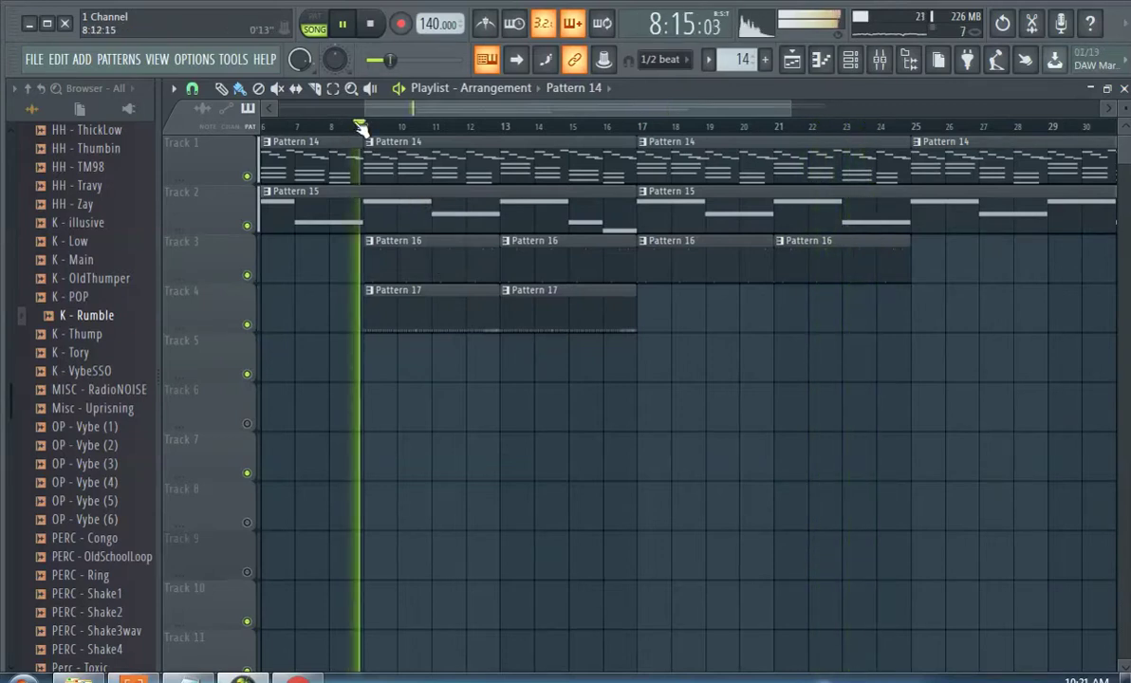
# Open Pattern 14's flute notes and bring up the Melotron Flute's Sytrus settings.
pyautogui.doubleClick(397, 174)
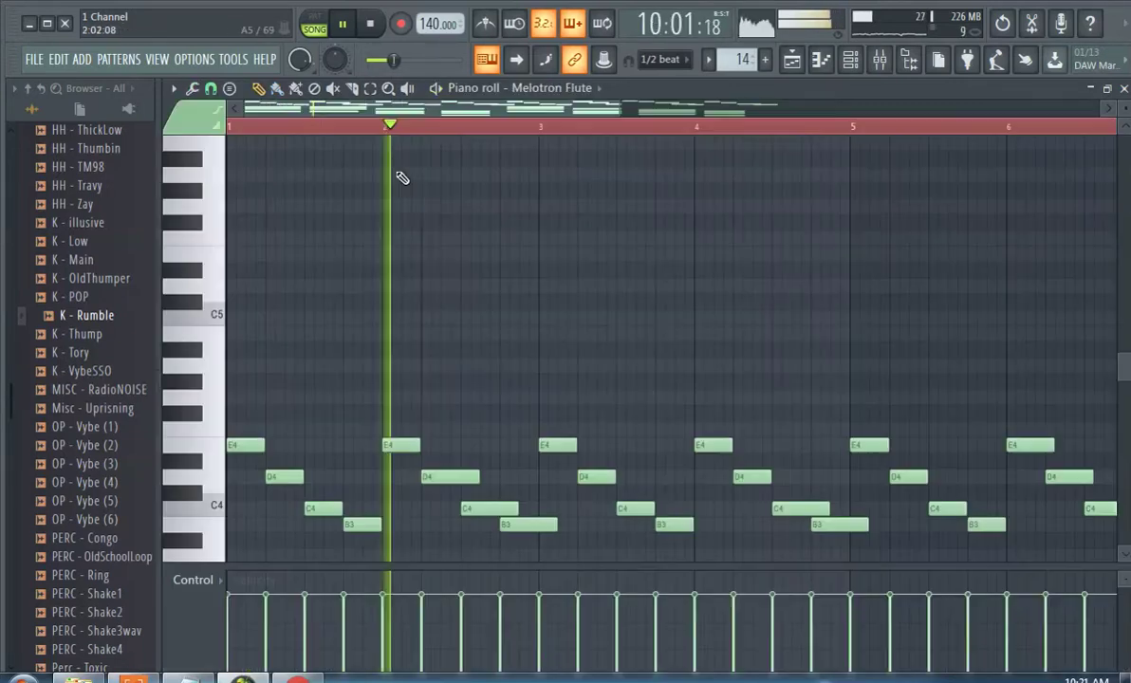
pyautogui.click(851, 61)
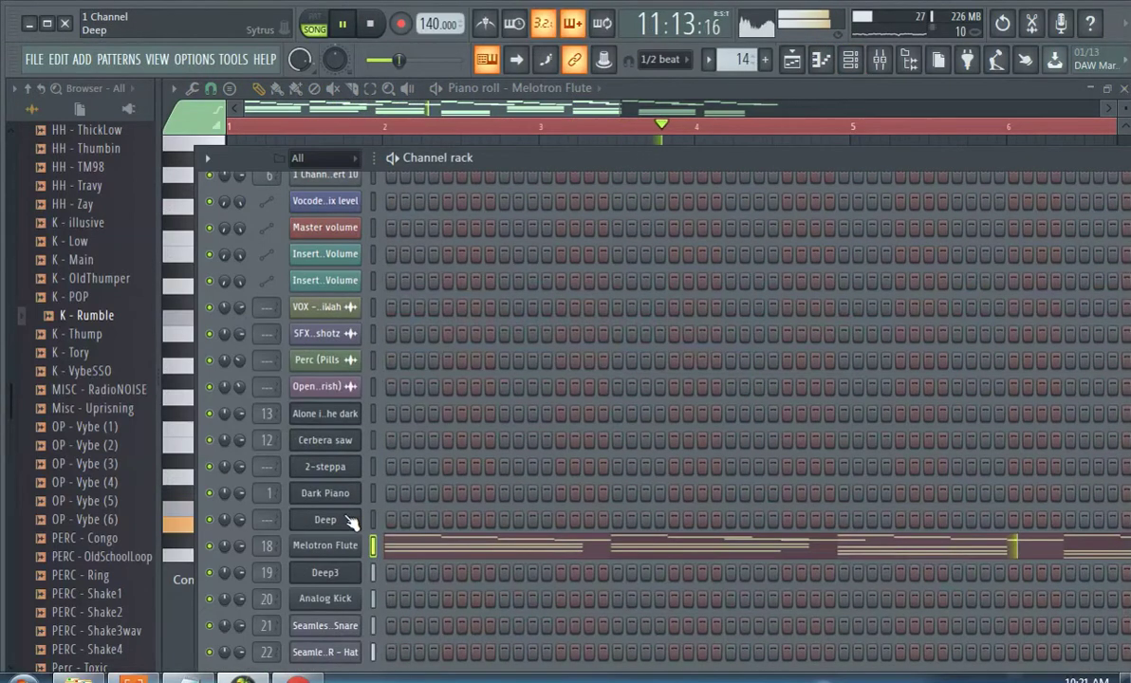
pyautogui.click(332, 550)
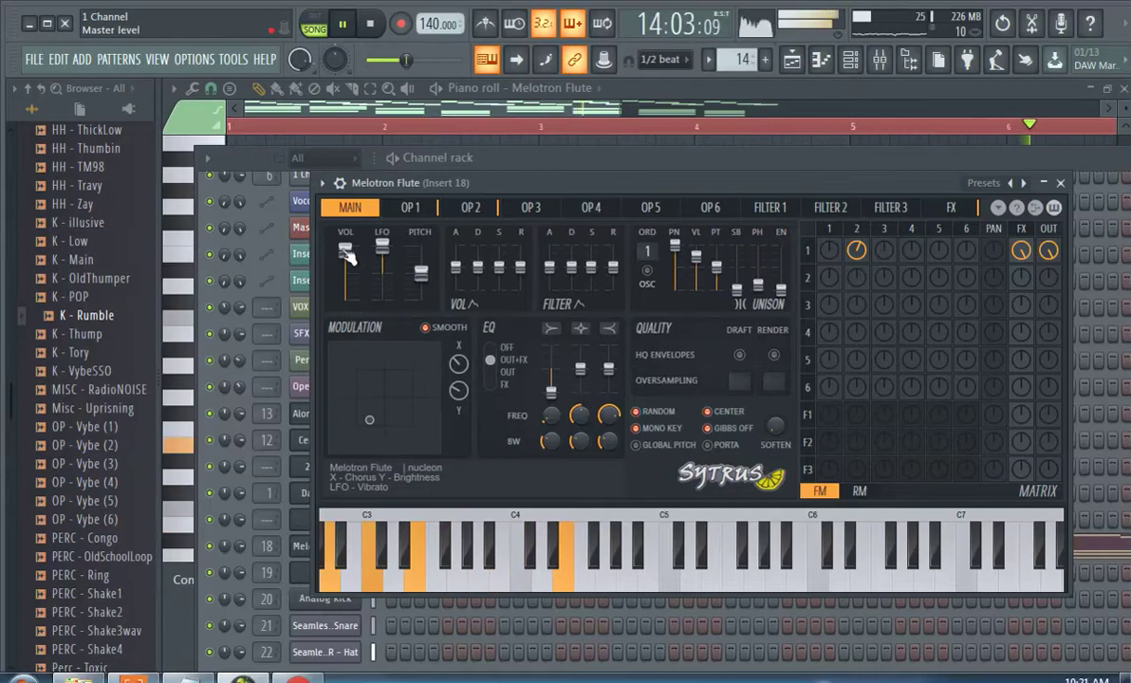
# Try lowering the Melotron Flute's master volume, its LFO level to -98% and its master pitch to -9 semitones.
pyautogui.moveTo(353, 250); pyautogui.dragTo(353, 275)
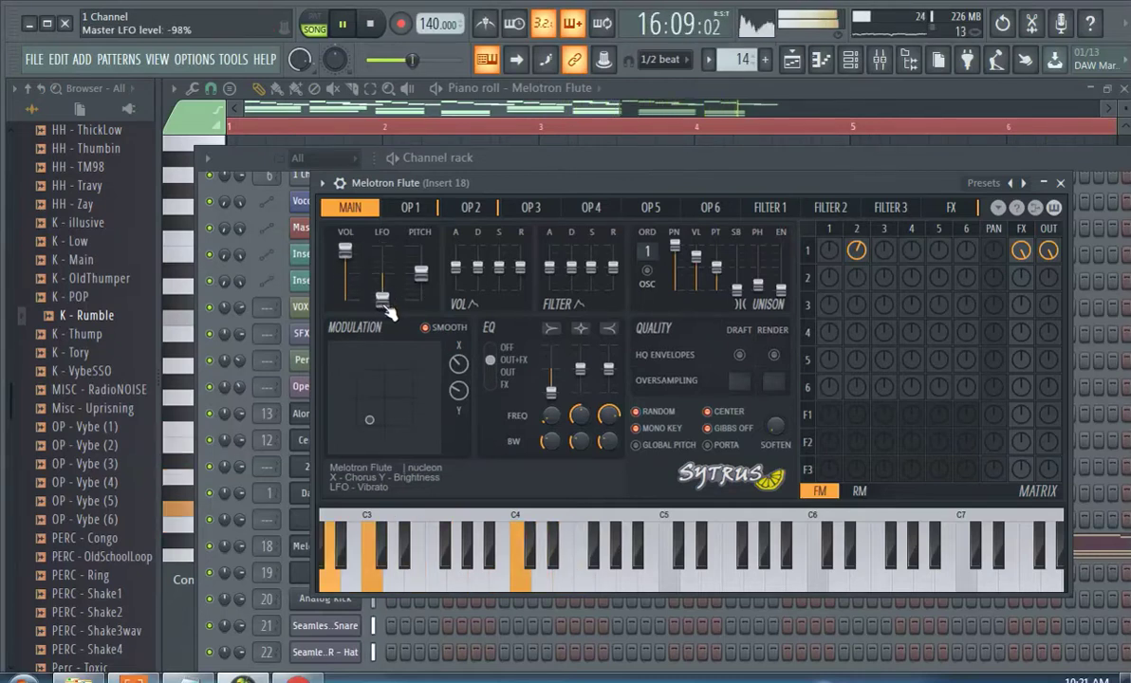
pyautogui.moveTo(381, 286); pyautogui.dragTo(382, 247)
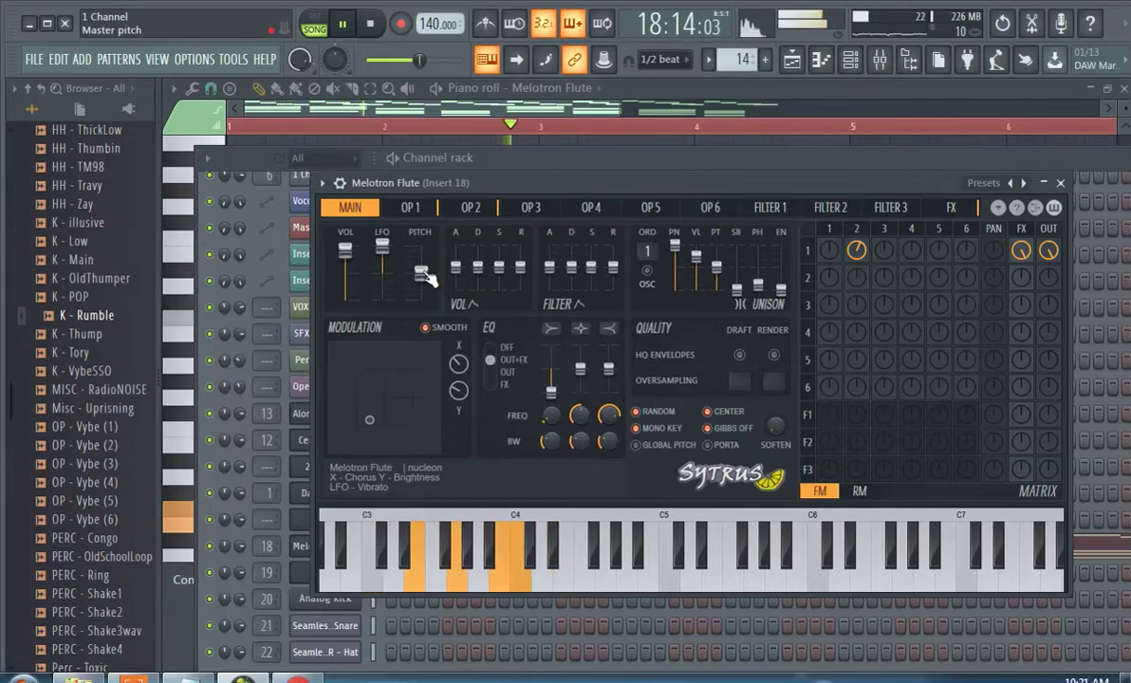
pyautogui.moveTo(421, 274); pyautogui.dragTo(421, 284)
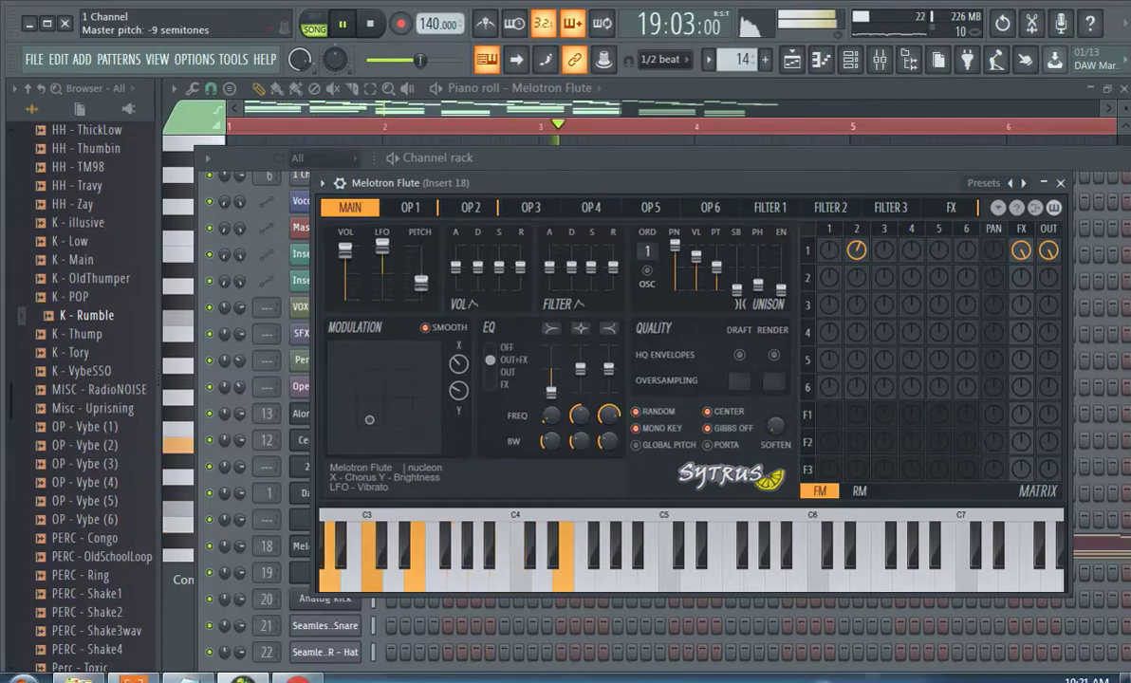
# Reset the Melotron Flute's master pitch, master LFO level and master volume to their default values.
pyautogui.rightClick(426, 275)
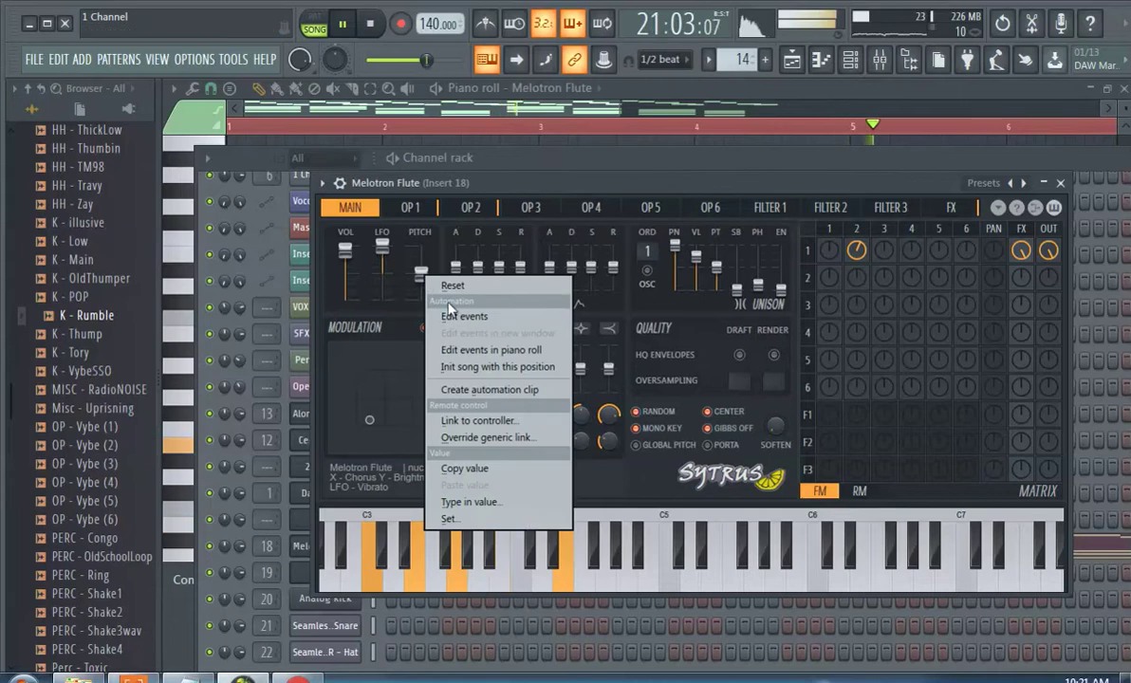
pyautogui.click(441, 282)
pyautogui.rightClick(383, 259)
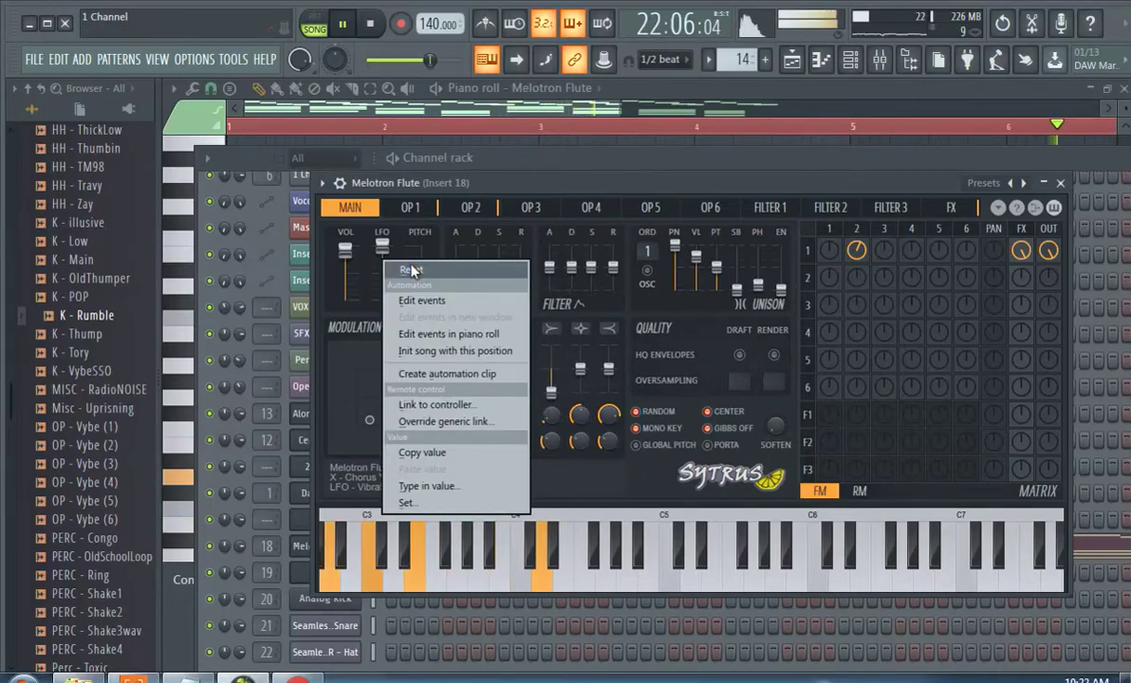
pyautogui.click(411, 271)
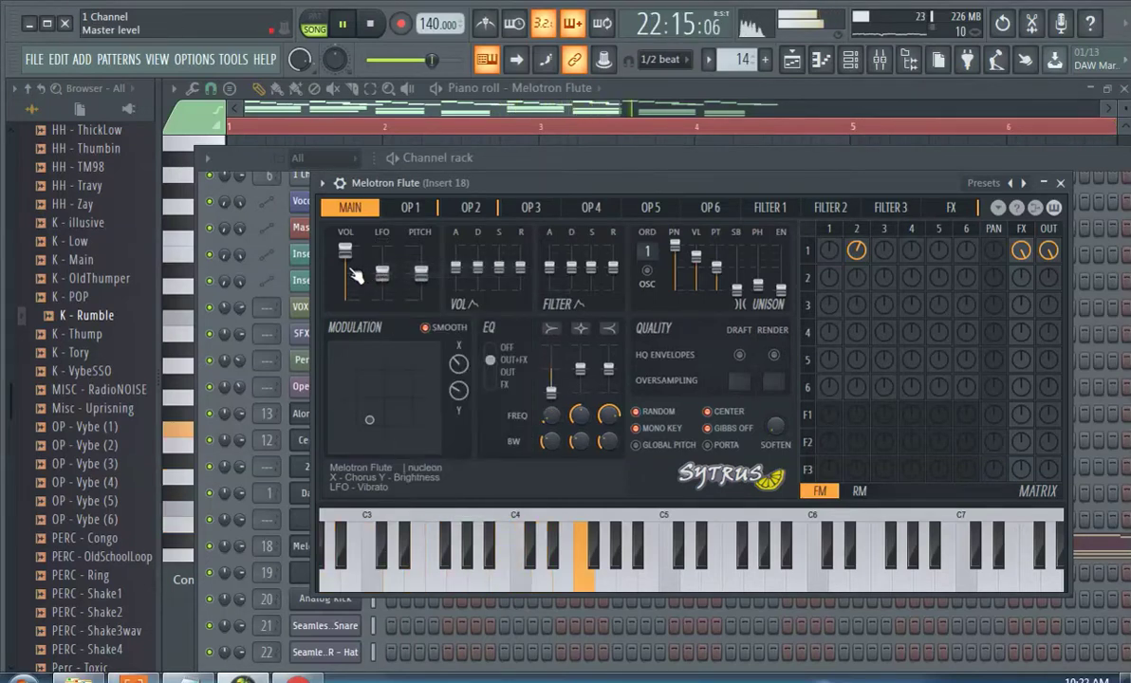
pyautogui.rightClick(351, 268)
pyautogui.click(379, 282)
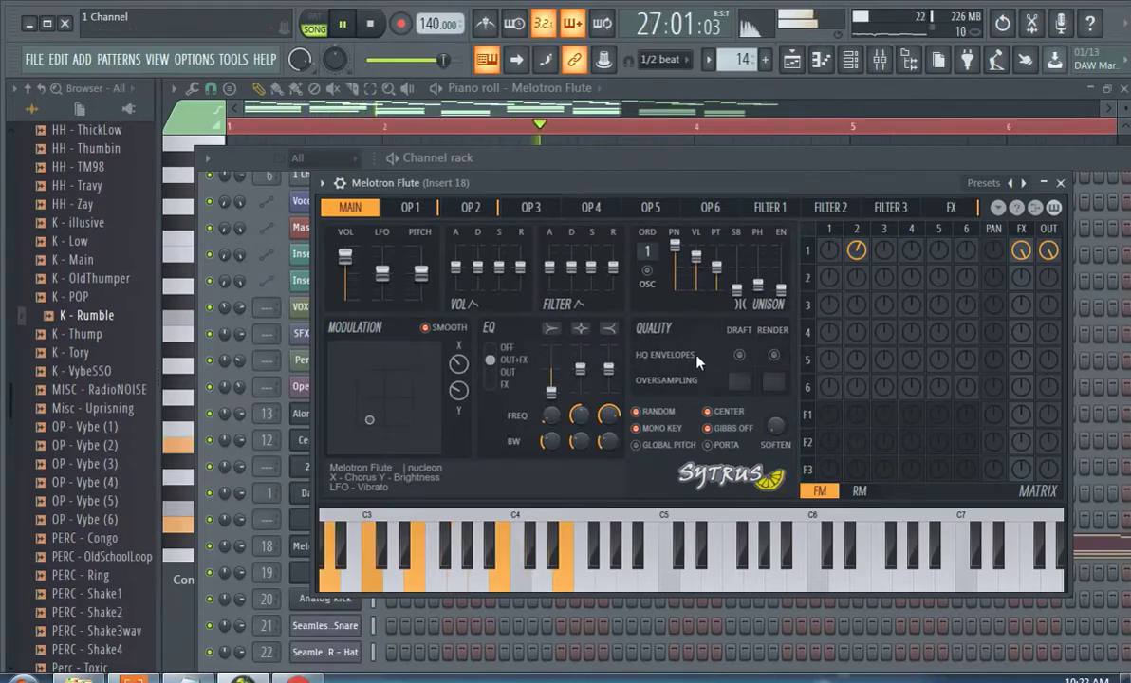
# Test HQ envelopes on the Melotron Flute, raise its Soften amount and return to the playlist.
pyautogui.click(765, 358)
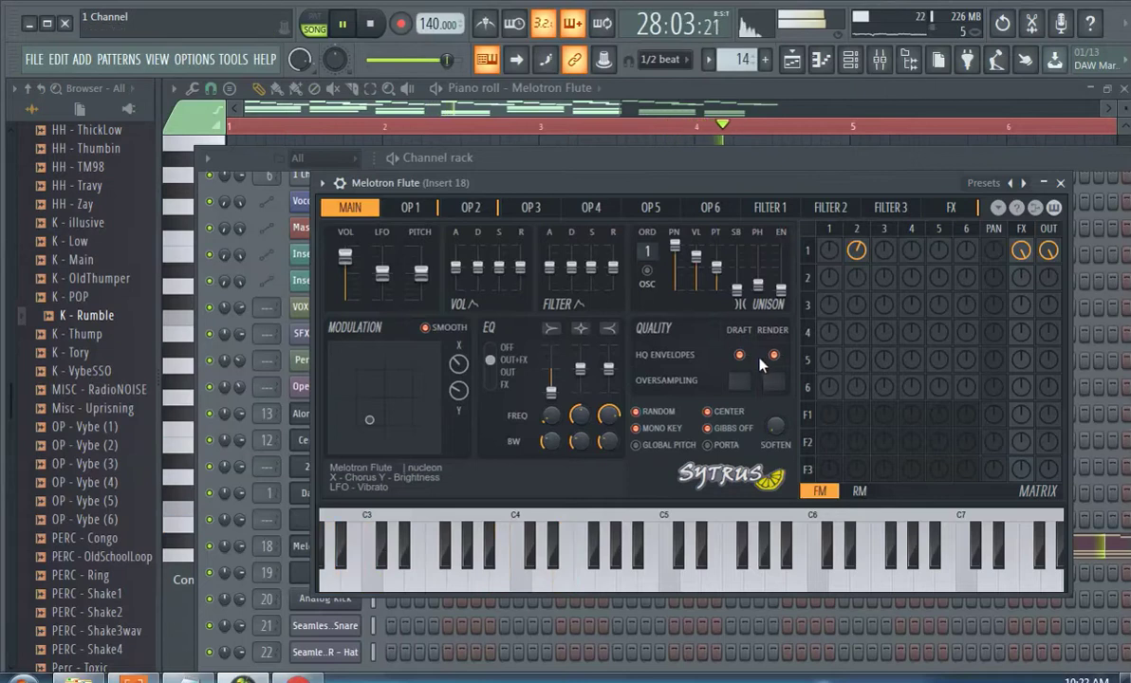
pyautogui.rightClick(678, 266)
pyautogui.click(661, 253)
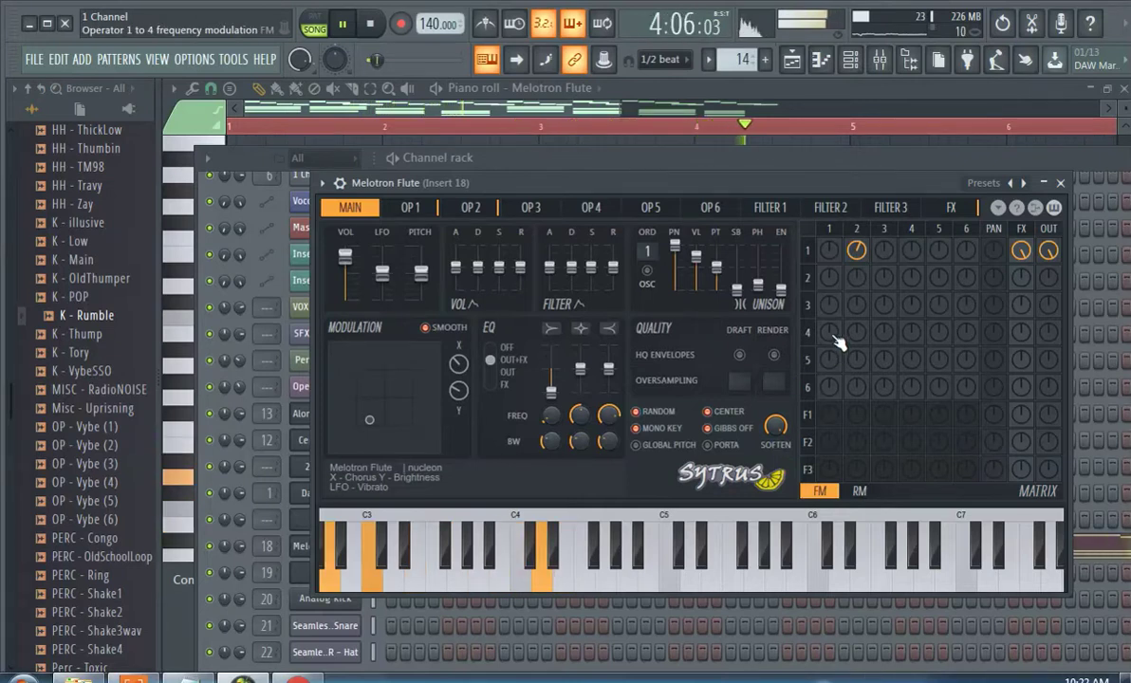
pyautogui.click(774, 167)
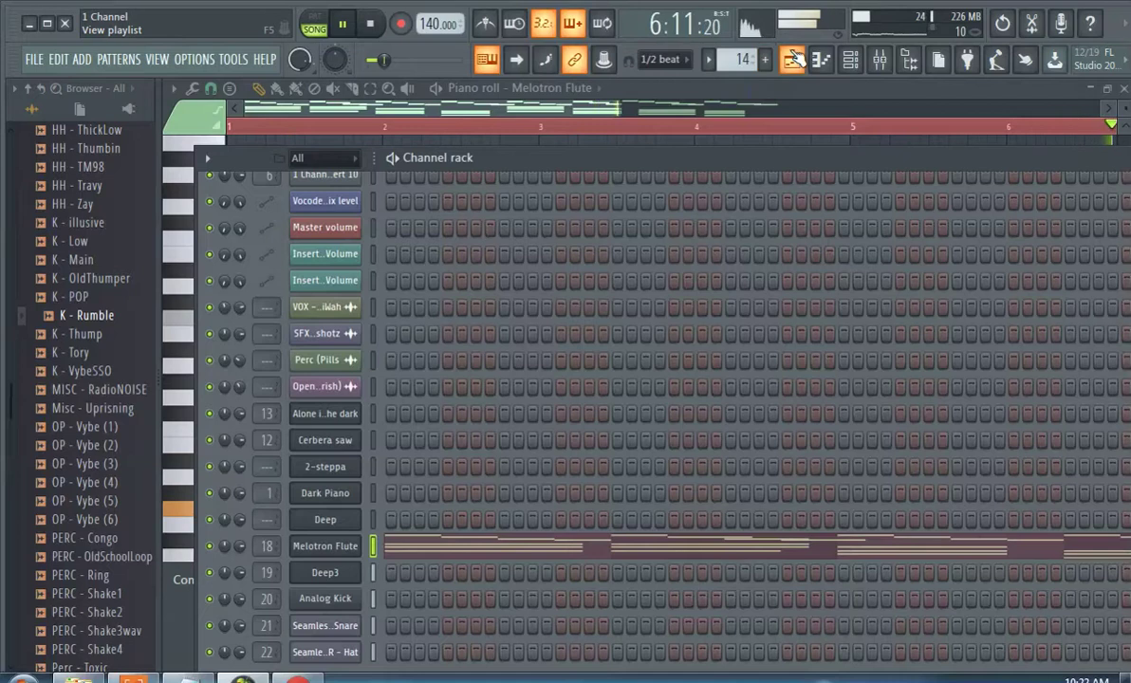
pyautogui.click(792, 59)
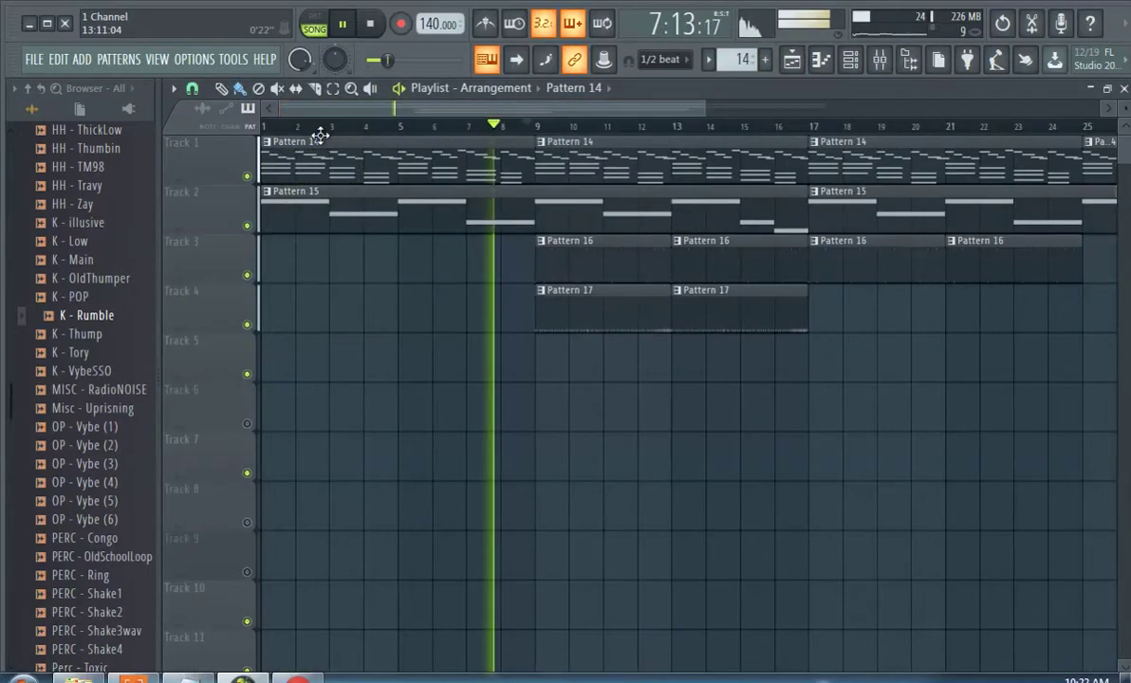